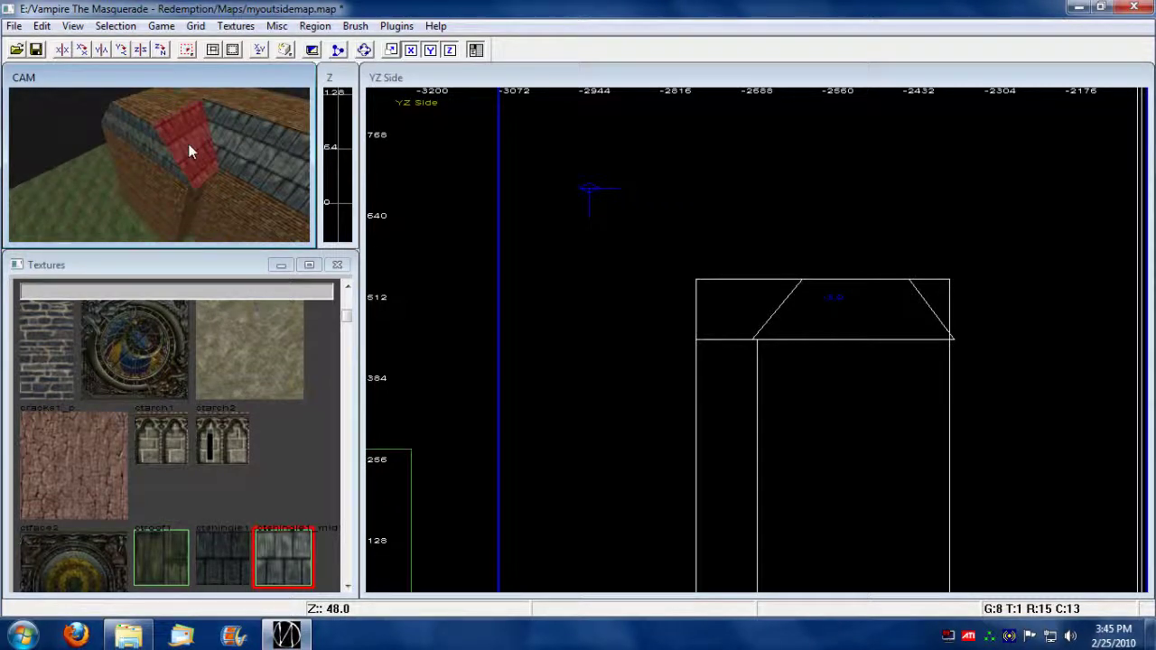
Step: Set the vertical texture shift of the selected sloped shingle face at the roof corner to -8
key(s)
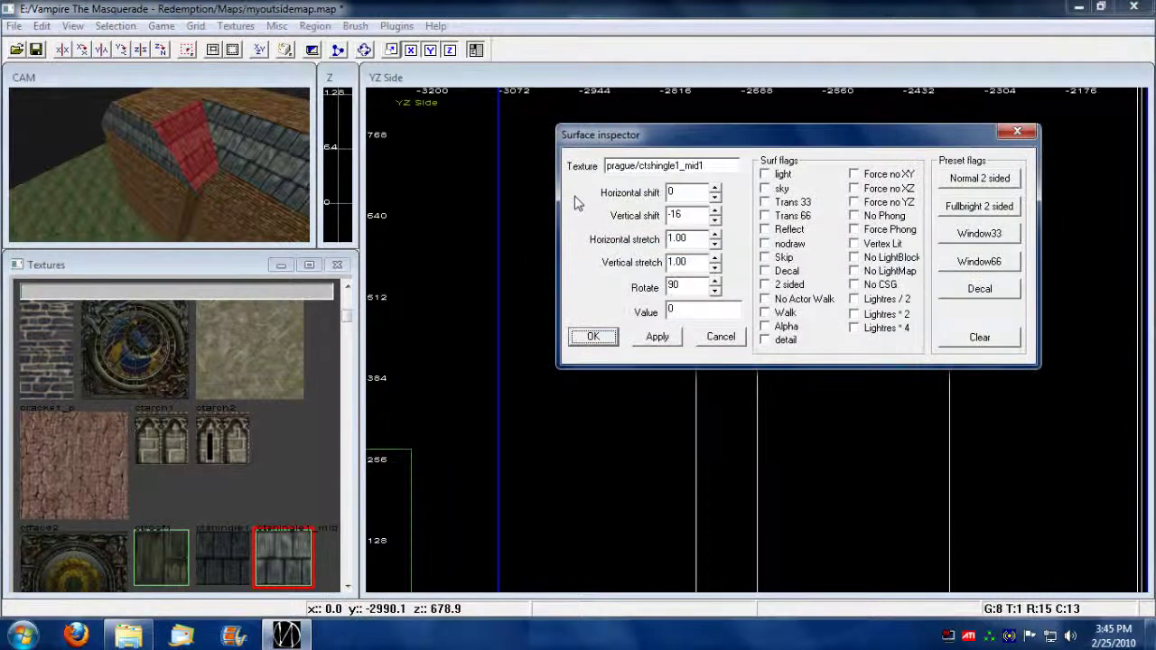
click(714, 210)
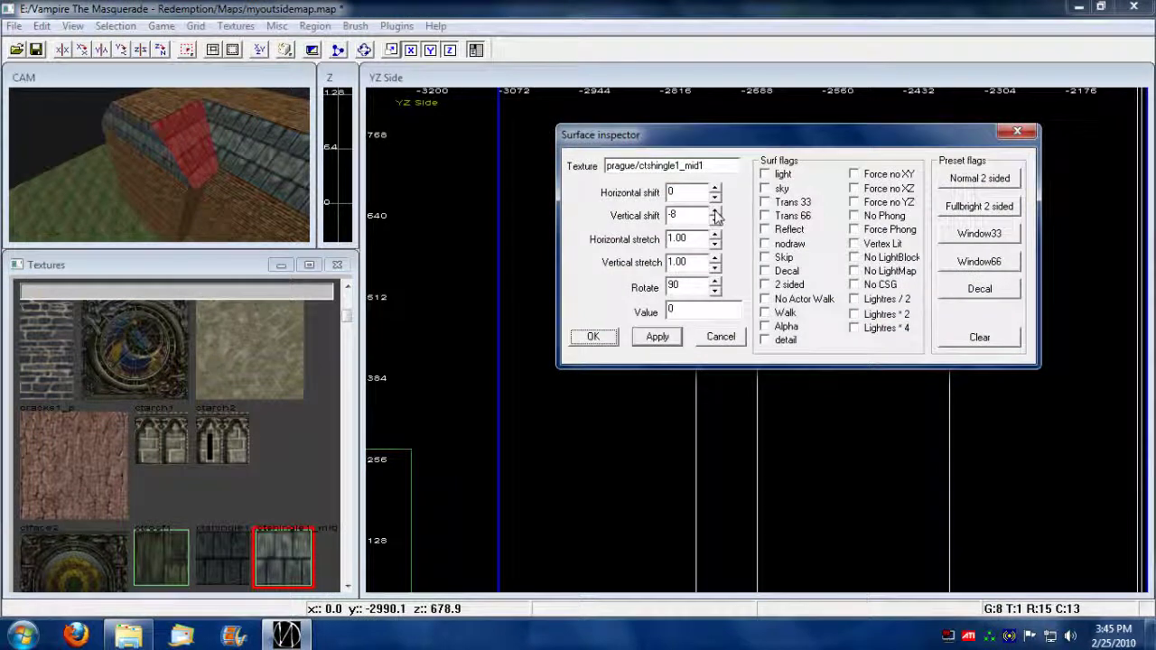
click(592, 336)
key(Escape)
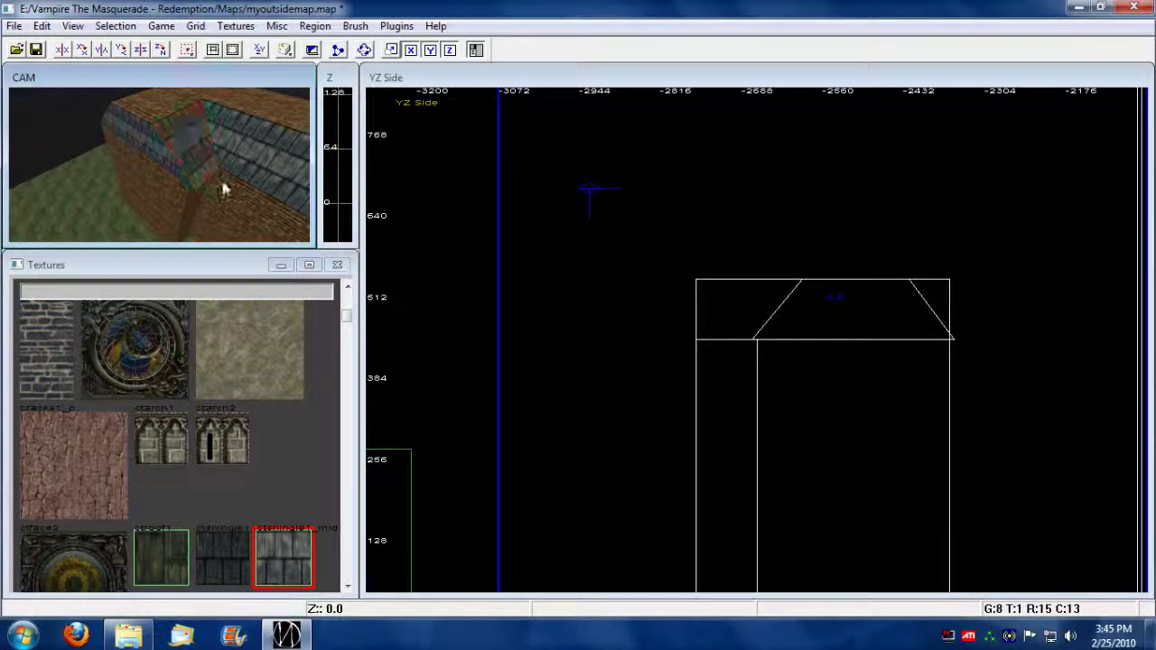
Step: Set the vertical texture shift of the long sloped shingle face on the opposite side of the roof to 32
key(Up)
key(Up)
key(Up)
key(Up)
key(Up)
key(Up)
key(Up)
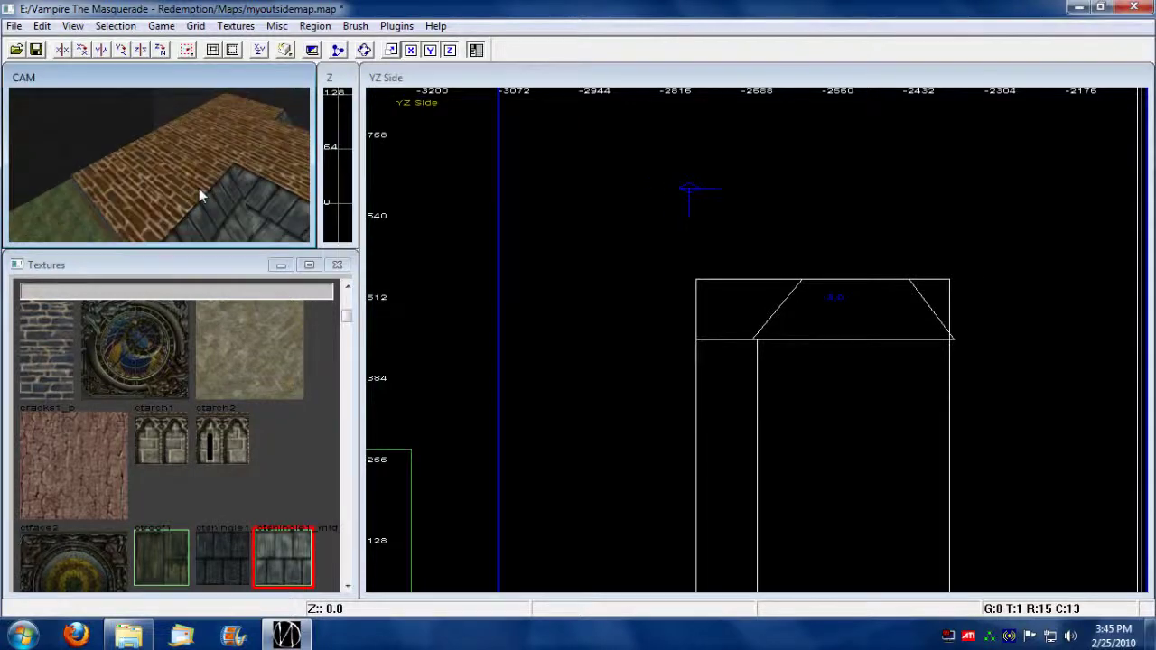
mouse_move(200, 190)
right_down()
mouse_move(99, 175)
mouse_move(206, 170)
mouse_move(208, 203)
right_up()
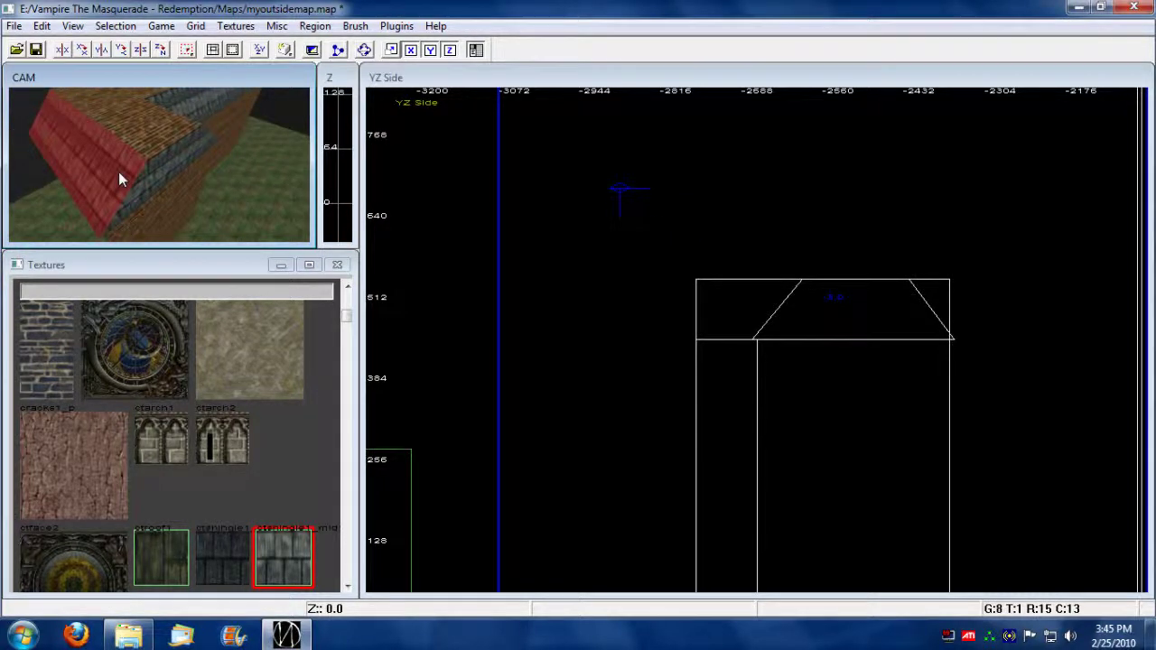
key(s)
click(714, 212)
click(715, 211)
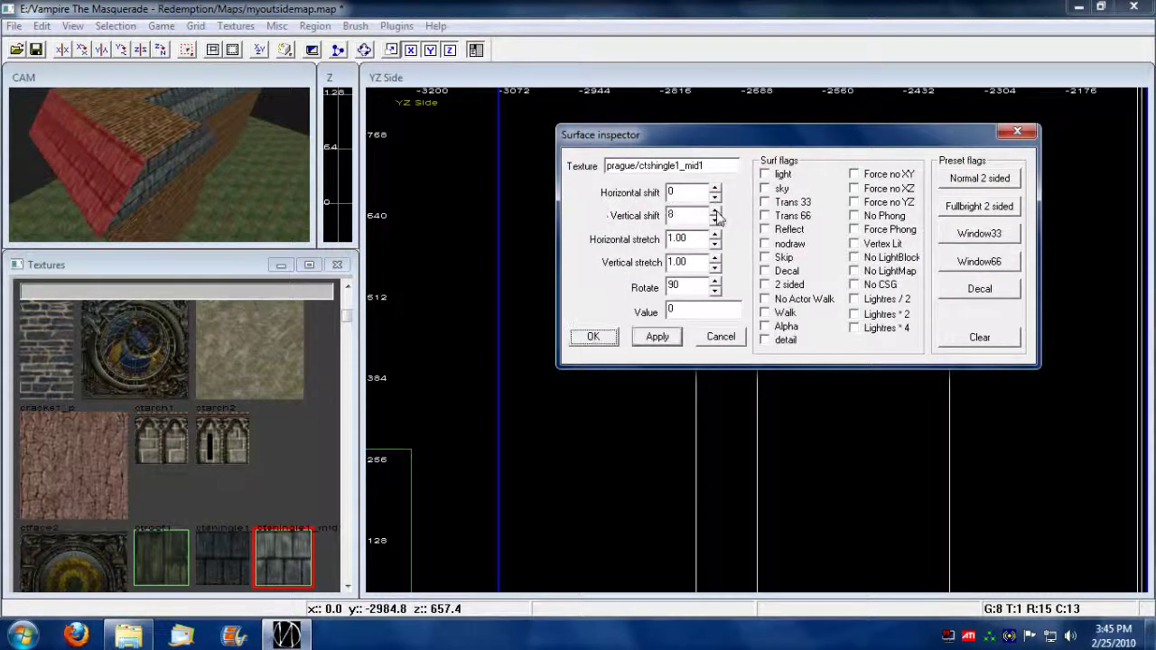
click(714, 212)
click(714, 212)
click(714, 211)
click(714, 211)
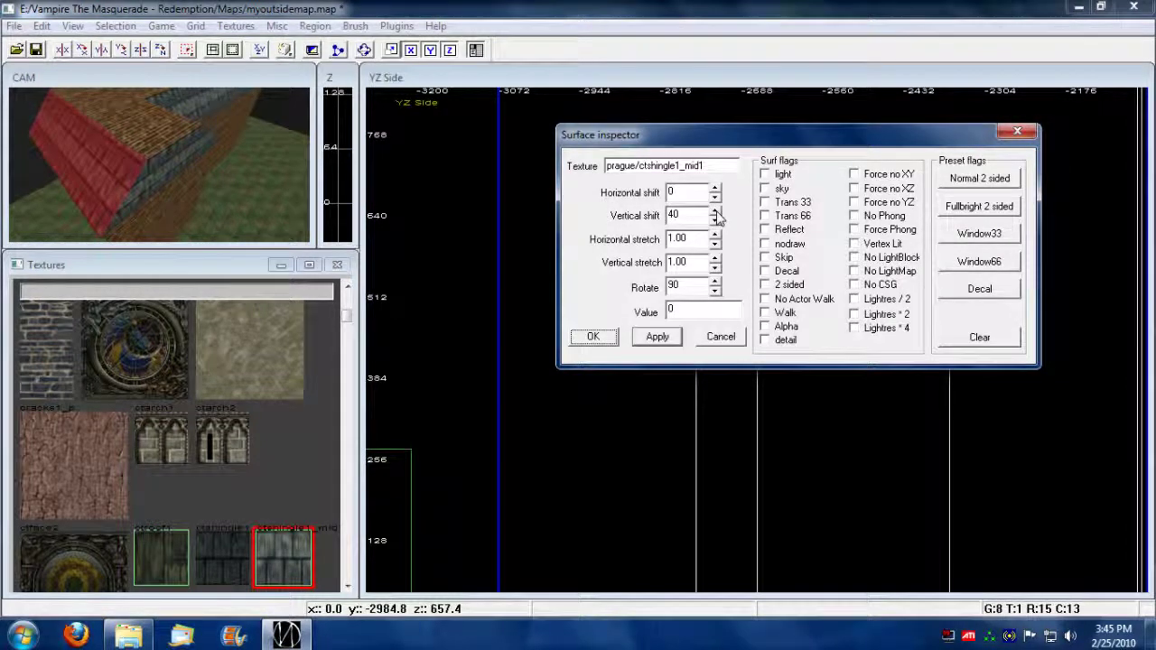
click(714, 219)
click(656, 337)
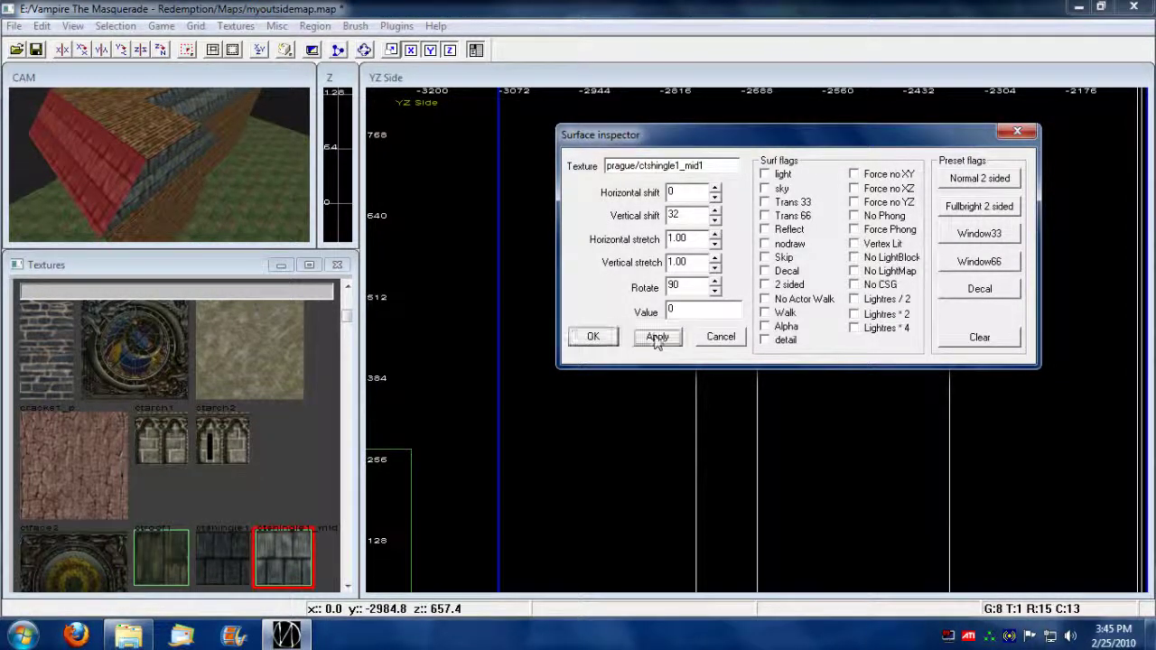
click(594, 337)
ctrl+shift+click(110, 177)
Step: Examine the shingled roof and the front brick wall of the building from outside
key(Up)
key(Up)
key(Up)
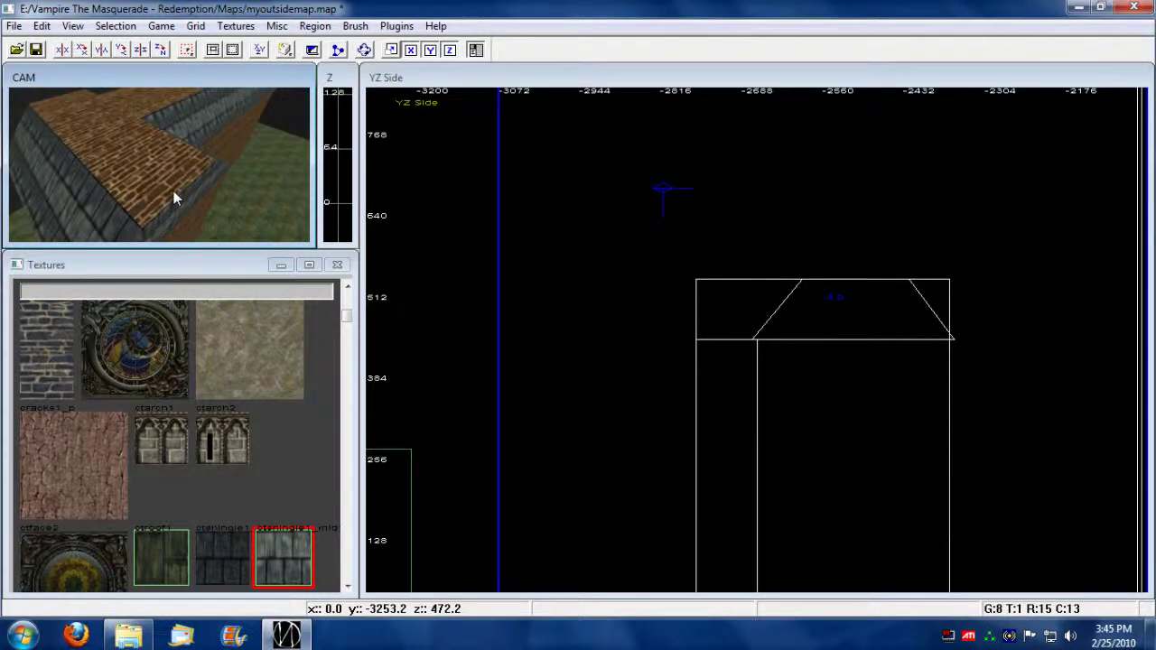
key(Left)
key(Up)
key(Left)
key(Left)
key(Left)
key(Left)
right_drag(174, 190, 204, 189)
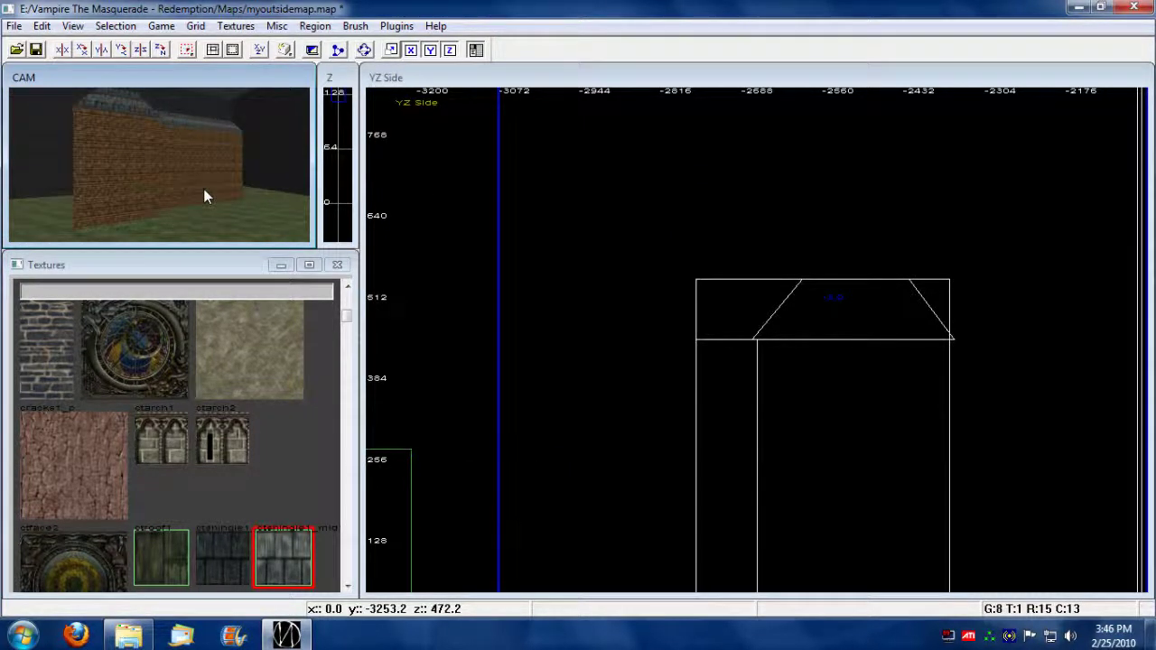
Step: Using the brick4_win5_p texture, draw a thin brush 128 by 8 units against the building's front wall in the top view
drag(346, 317, 351, 324)
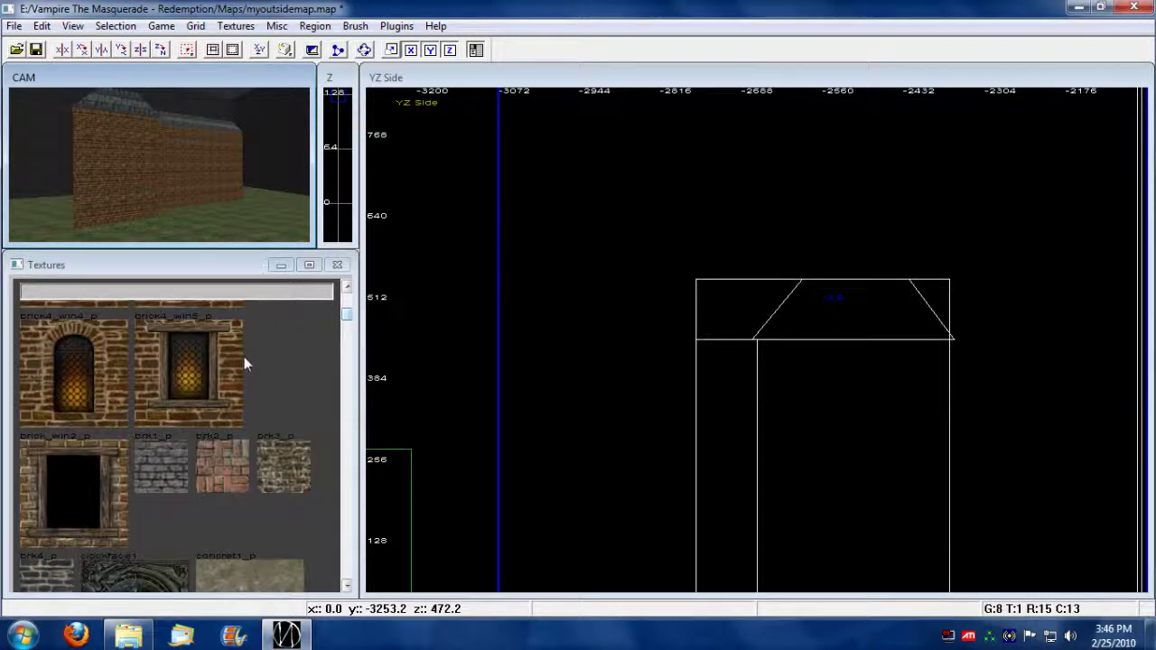
click(188, 370)
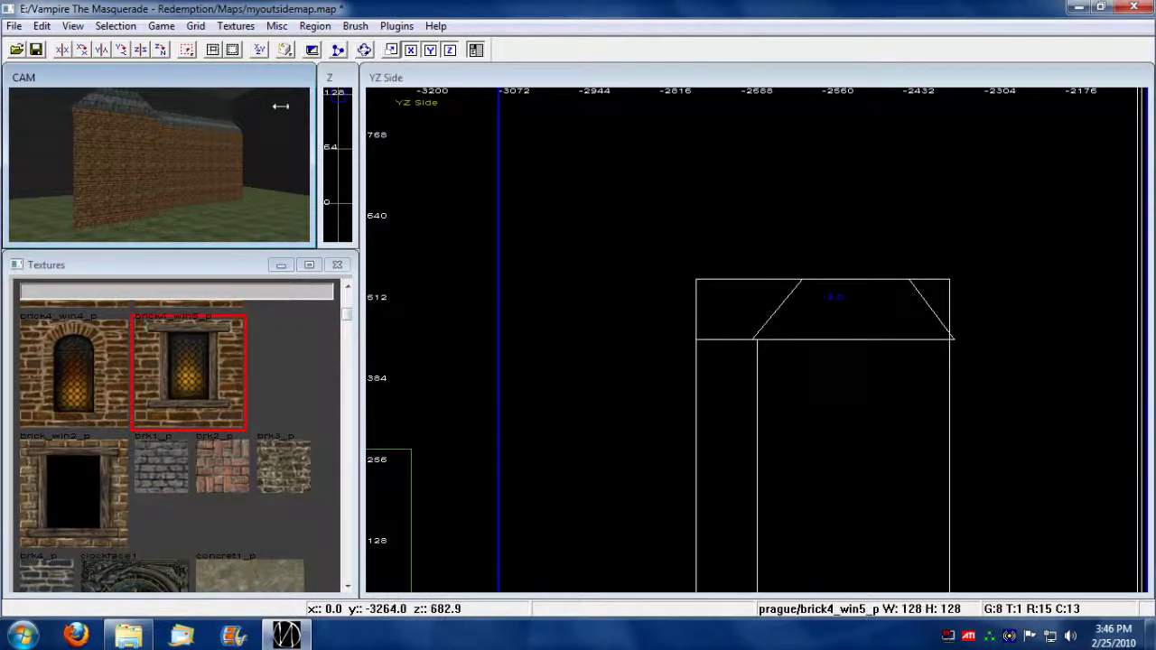
click(259, 51)
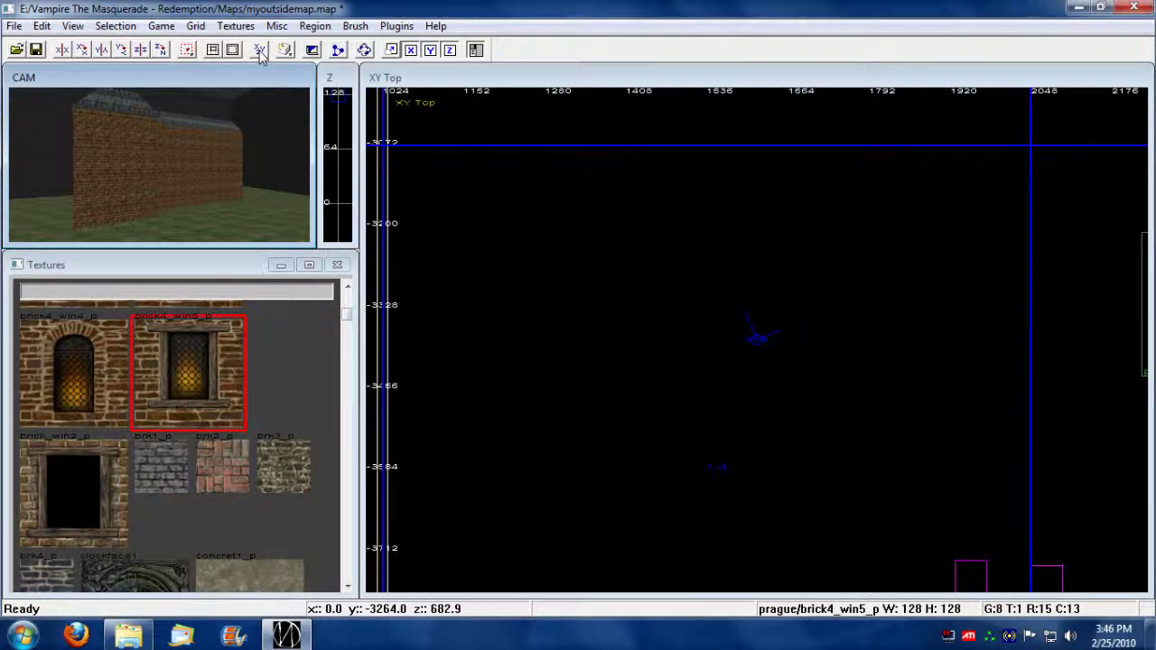
mouse_move(900, 298)
right_down()
mouse_move(849, 253)
mouse_move(800, 106)
mouse_move(498, 220)
mouse_move(589, 418)
mouse_move(593, 549)
right_up()
right_drag(681, 233, 921, 452)
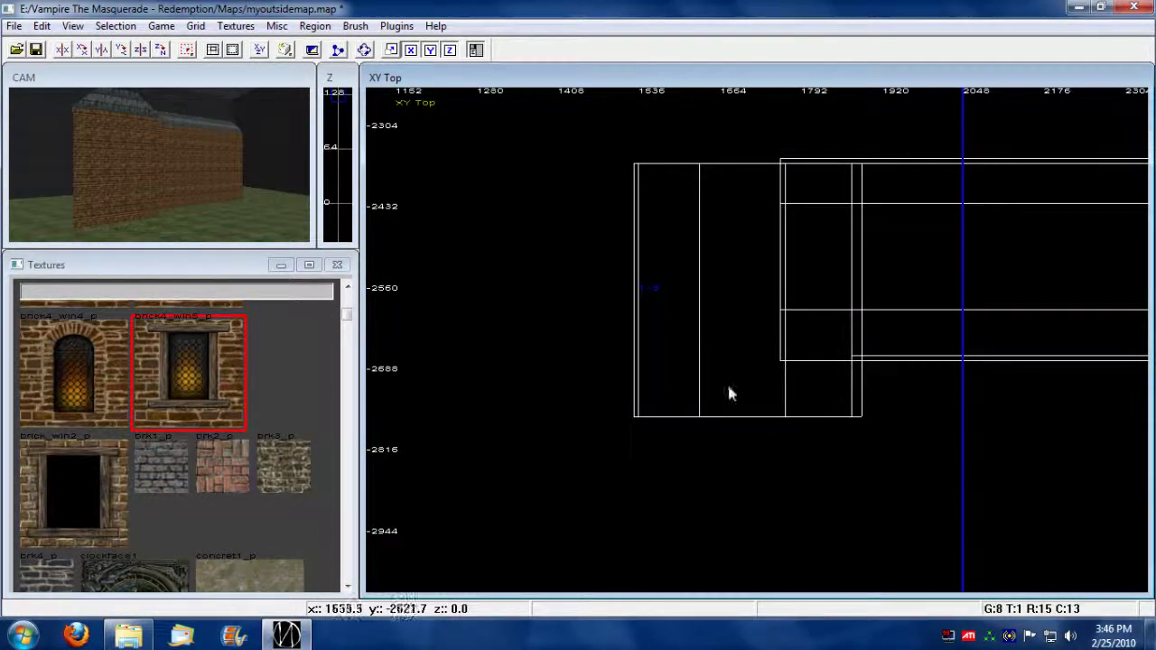
drag(705, 414, 786, 419)
Step: Move the window brush down onto the front wall and enlarge it to 216 wide by 168 high in the front view
click(259, 51)
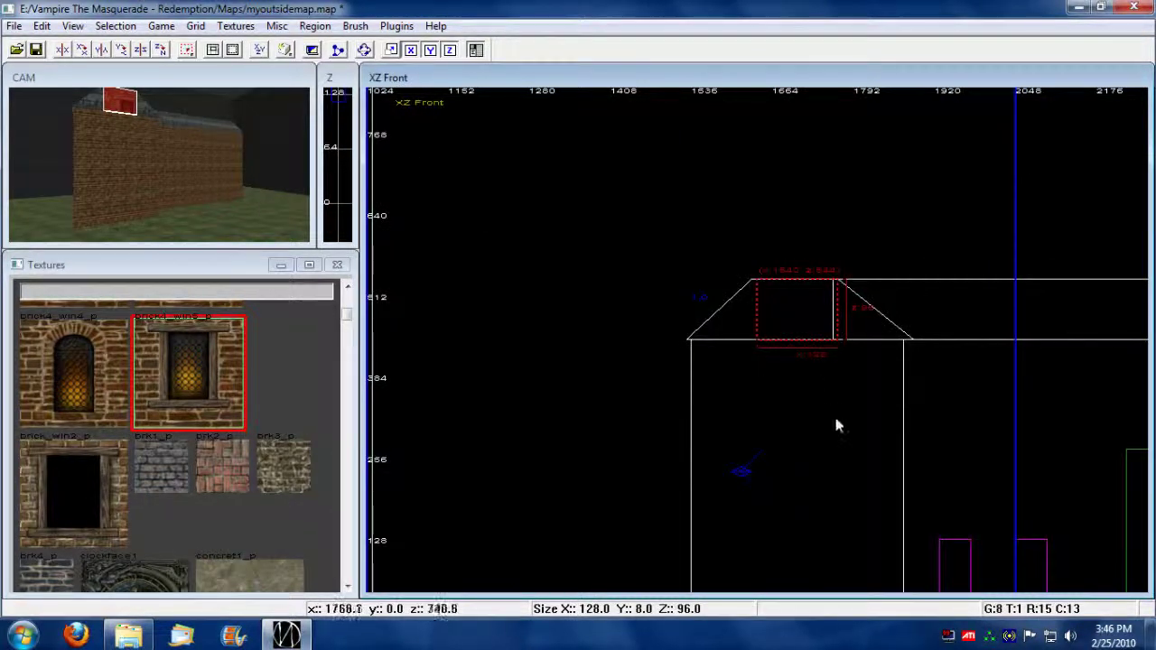
drag(791, 324, 725, 415)
right_drag(181, 227, 178, 217)
mouse_move(754, 473)
mouse_down()
mouse_move(756, 509)
mouse_move(811, 468)
mouse_move(826, 431)
mouse_move(952, 430)
mouse_move(940, 444)
mouse_move(901, 439)
mouse_up()
drag(607, 438, 634, 438)
drag(785, 438, 796, 438)
scroll(202, 195, up, 6)
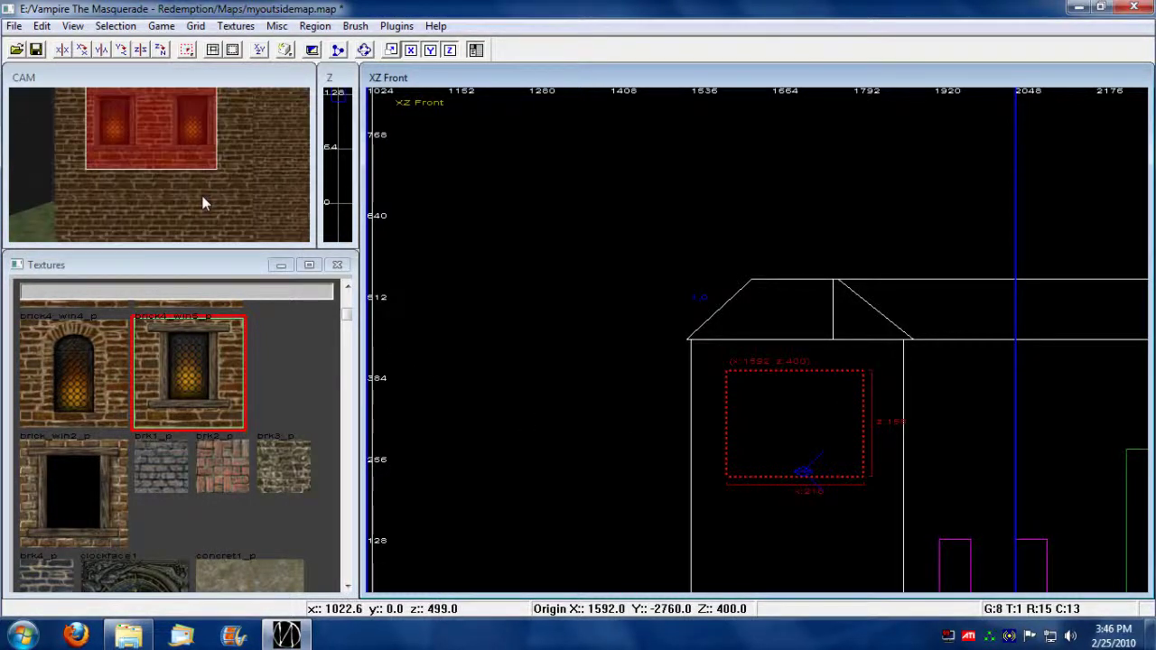
Step: Move the window brush 8 units into the wall in the side view so it sits flush with the outer face
right_drag(201, 195, 202, 195)
click(259, 49)
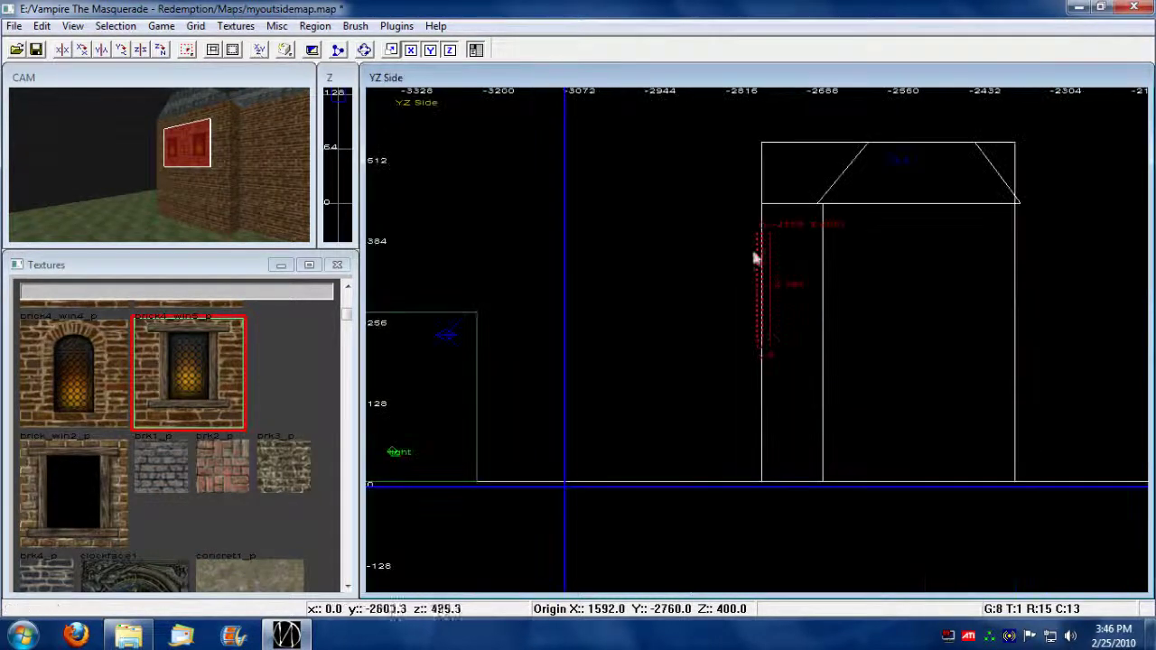
key(Up)
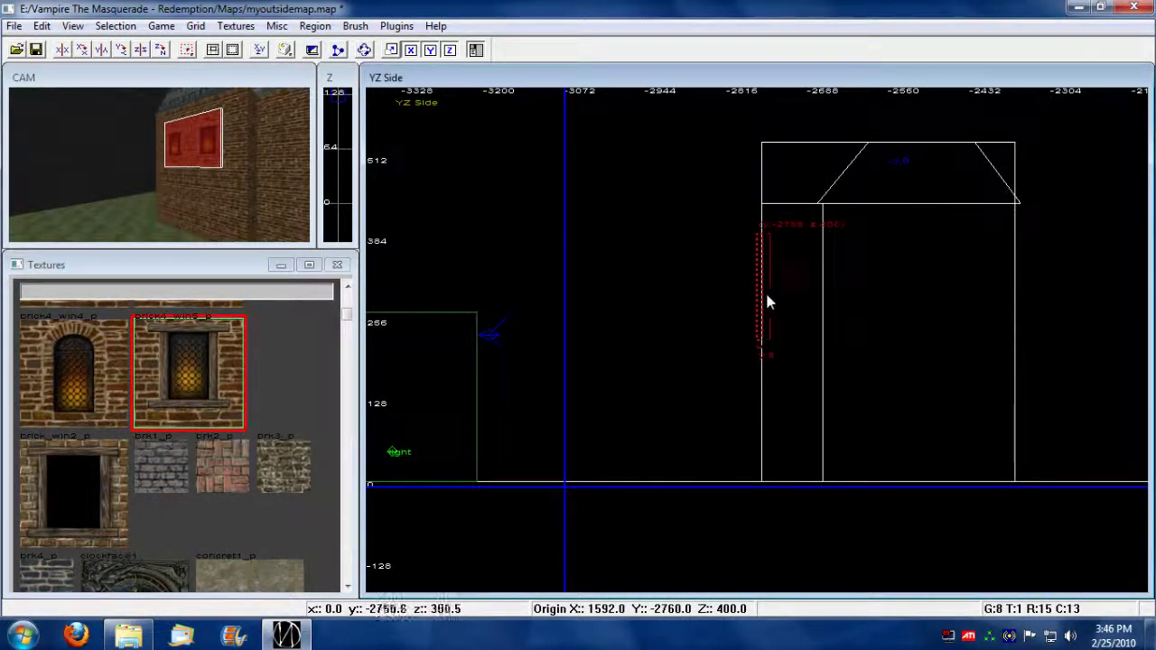
click(765, 295)
drag(765, 294, 774, 294)
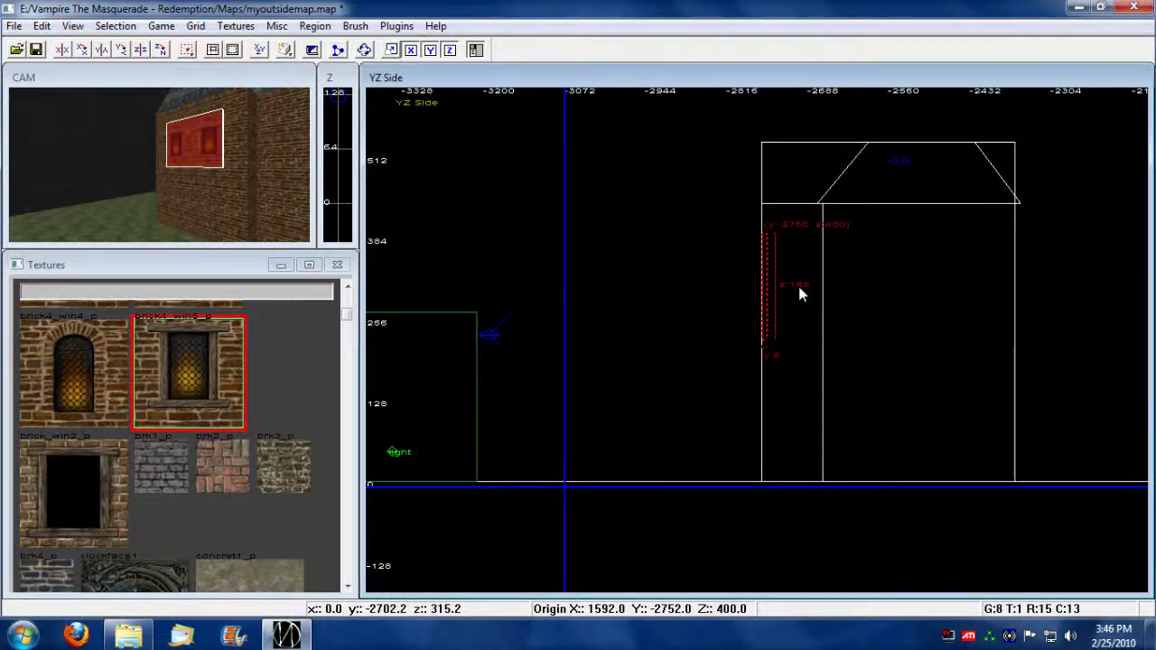
Step: Subtract the window brush's volume from the brick wall and deselect the brush
key(Up)
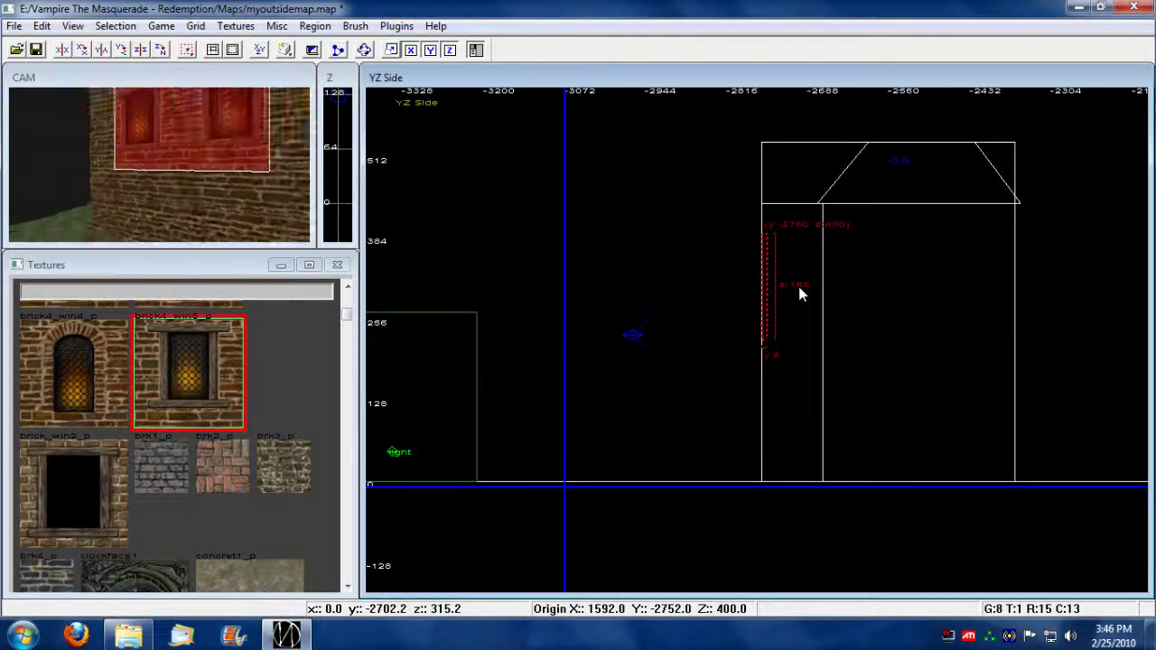
key(Left)
key(Down)
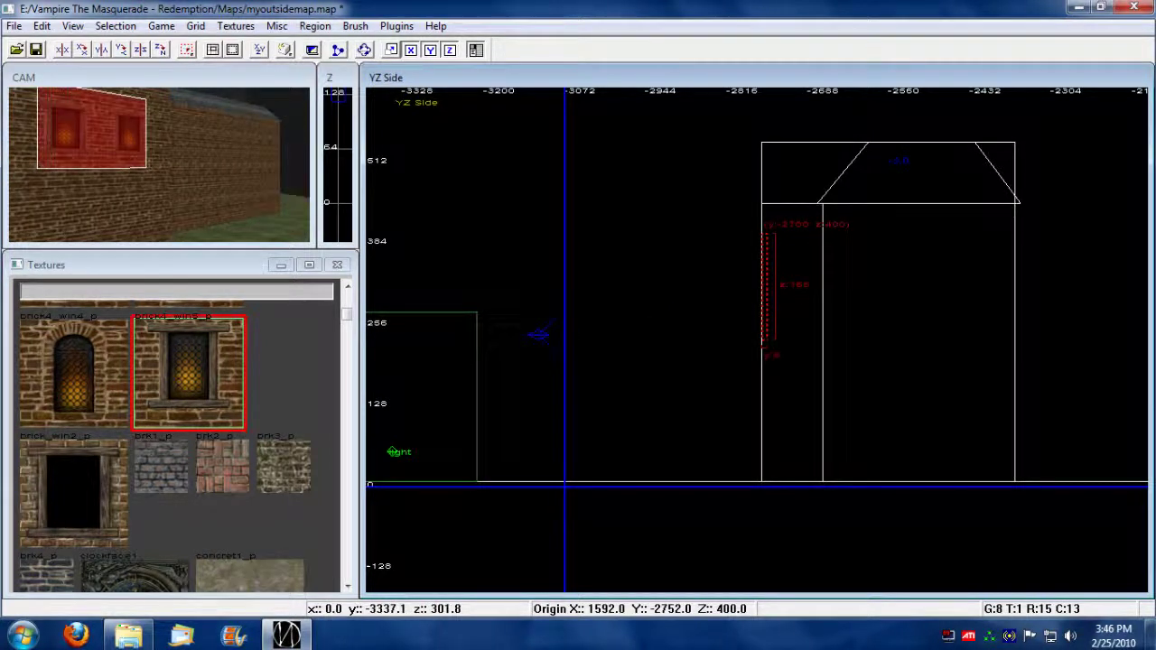
key(d)
key(d)
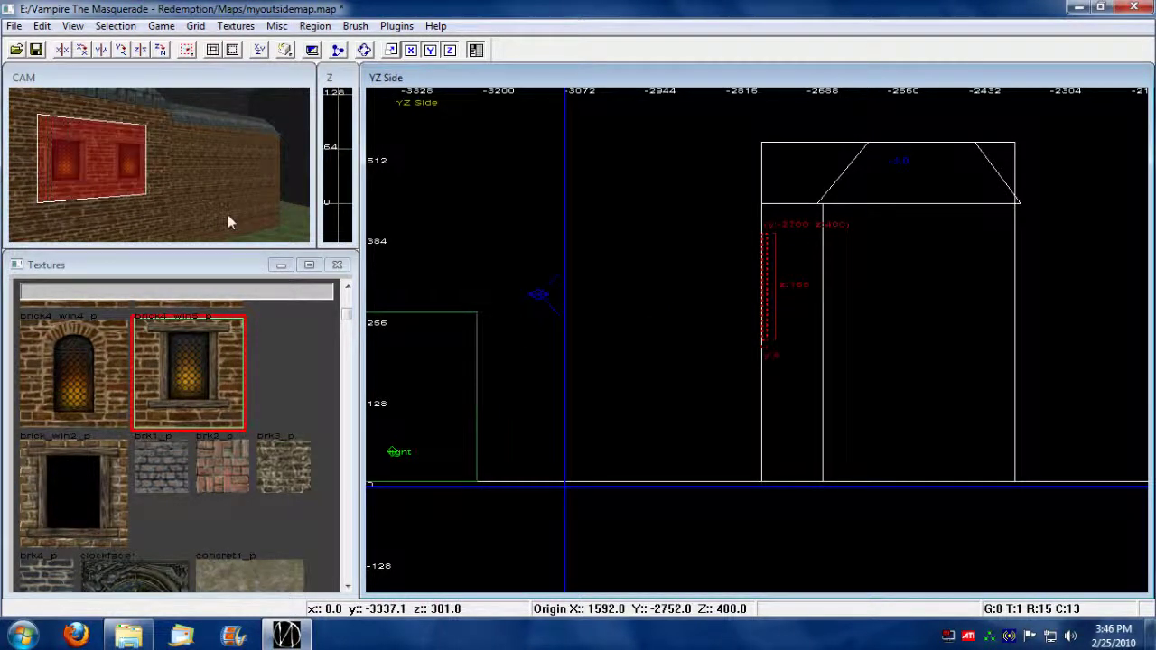
click(212, 50)
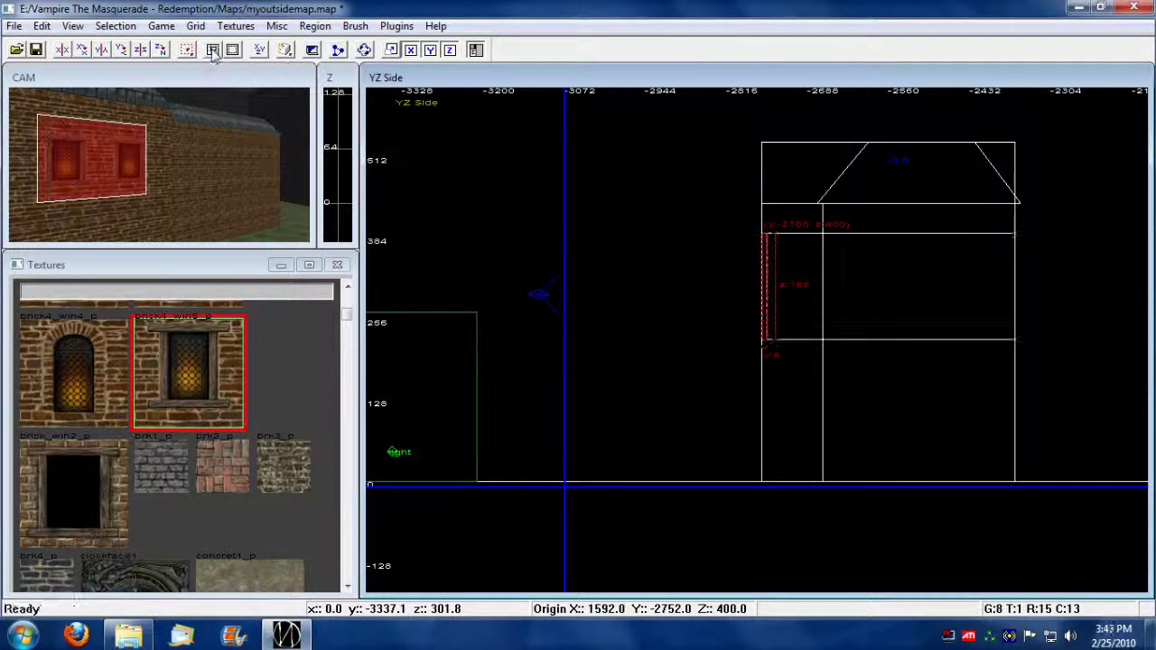
key(Left)
key(BackSpace)
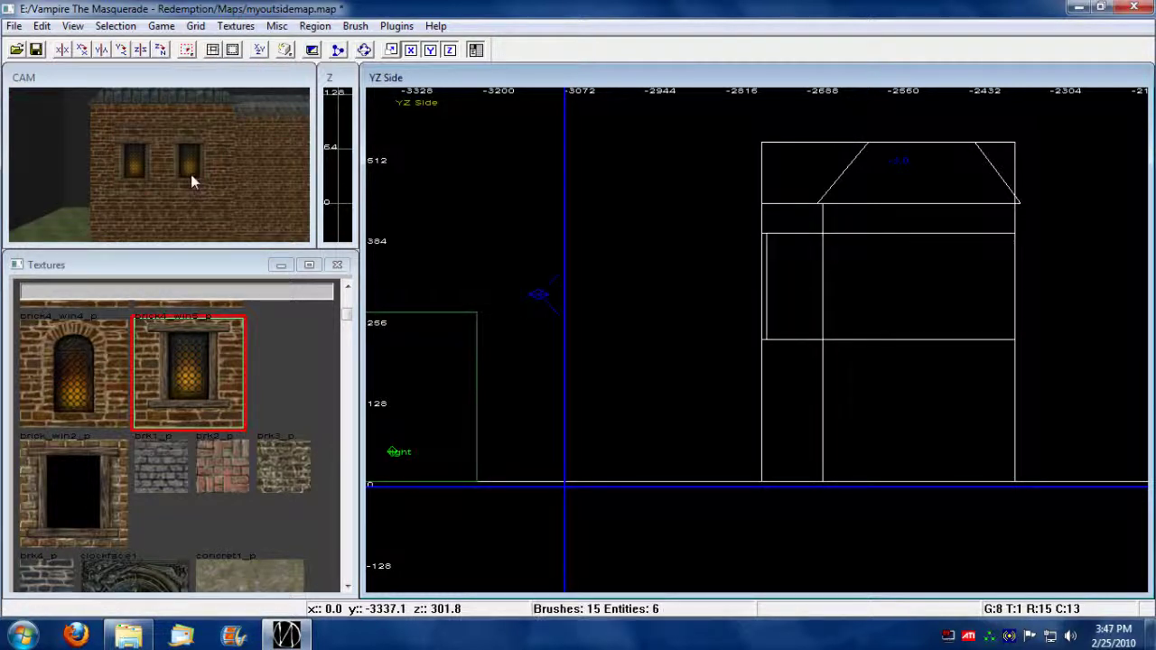
Step: Try to lower the window brush's upper edge to make it 160 units high
key(Up)
key(Up)
key(Up)
shift+click(176, 167)
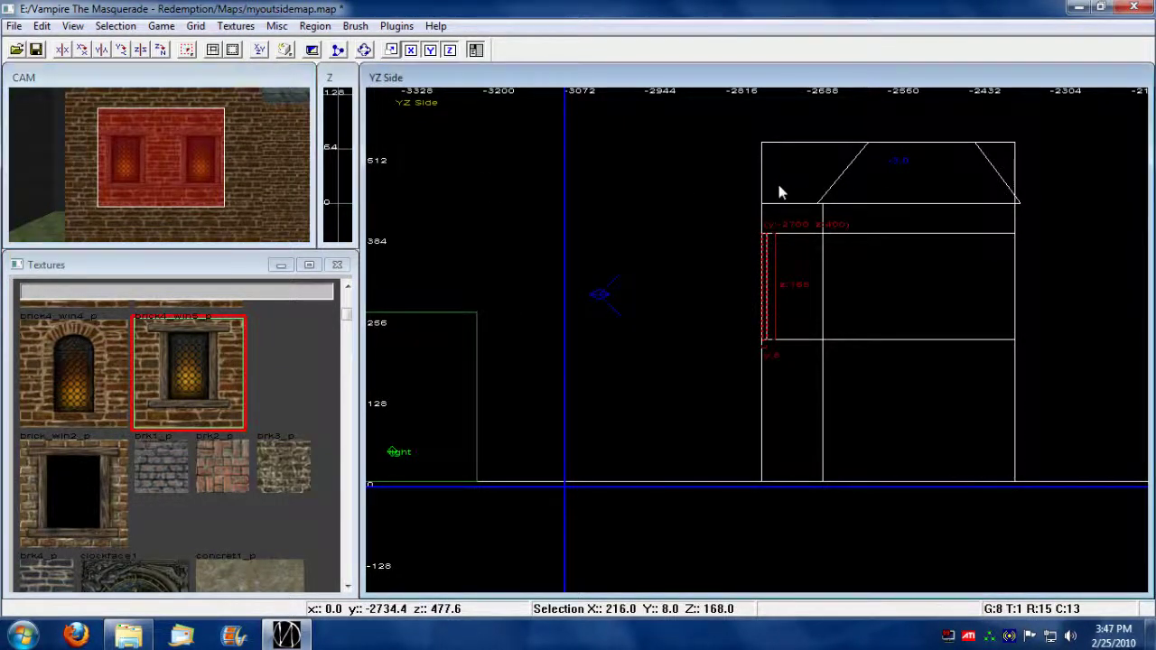
drag(782, 193, 786, 200)
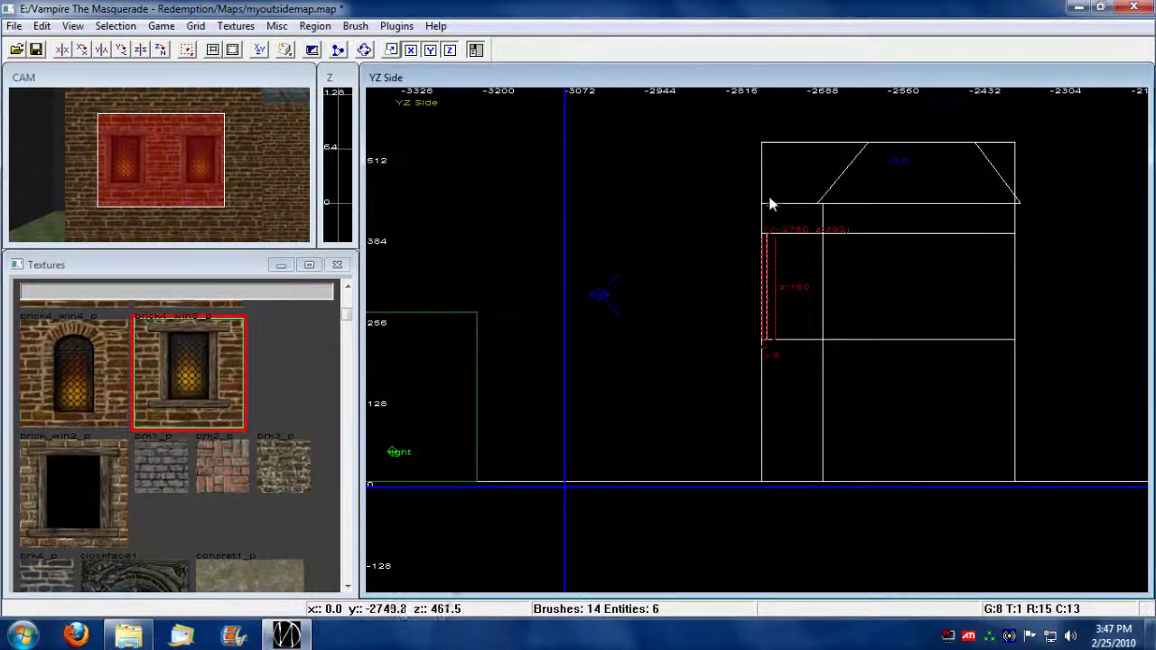
key(Escape)
Step: Examine the two windows and the brick wall below them from several distances and heights in the camera view
key(Up)
key(Left)
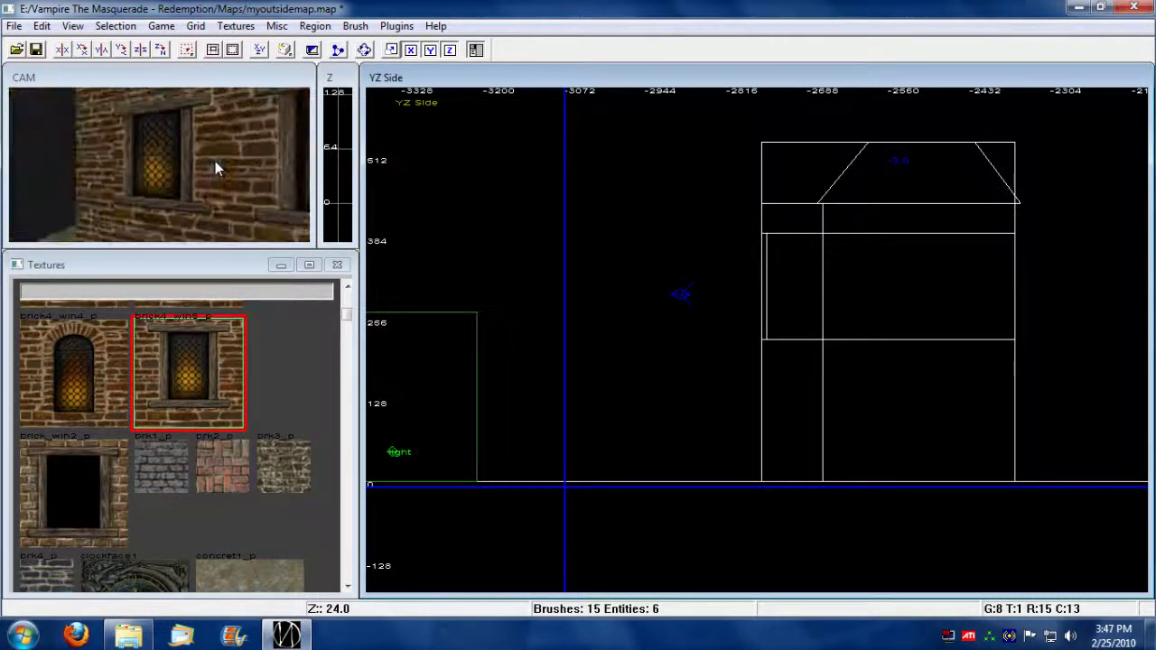
key(Down)
key(Down)
key(Down)
key(Down)
key(Down)
key(Down)
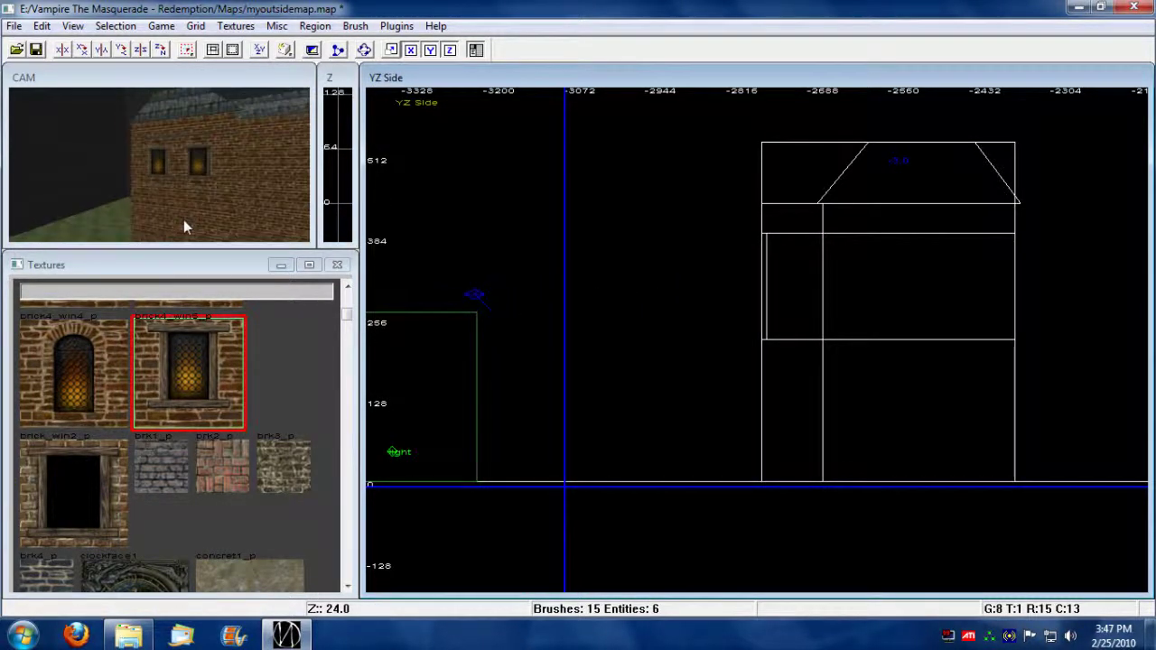
key(c)
key(c)
key(c)
key(c)
key(c)
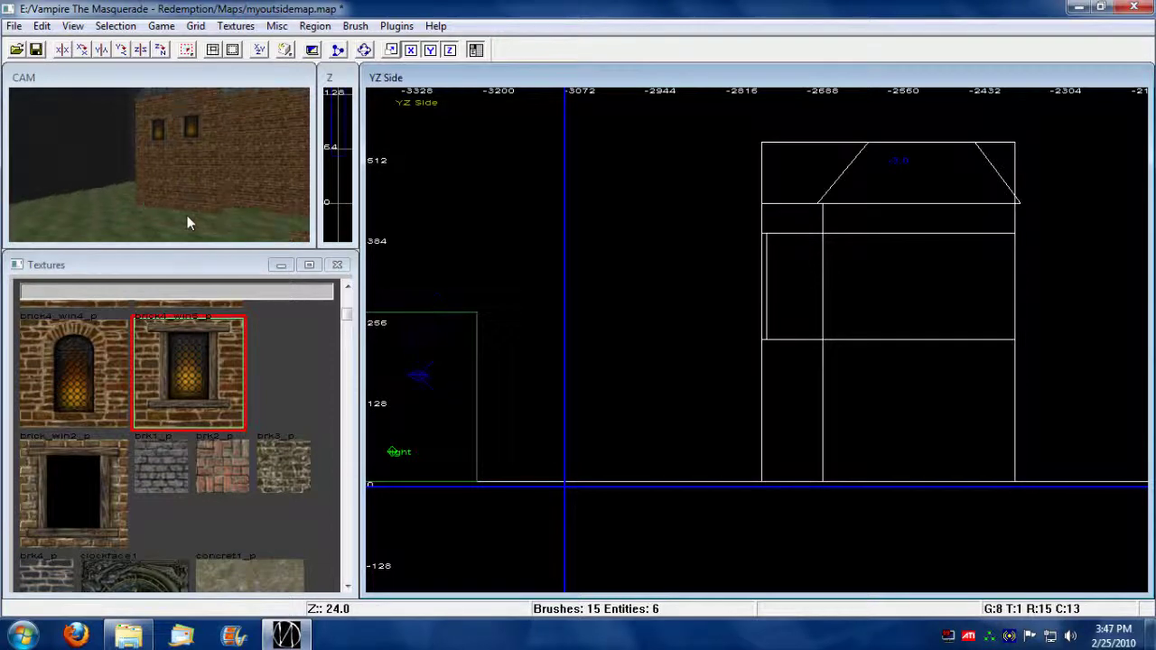
key(d)
key(d)
key(d)
key(d)
key(Right)
key(Right)
key(Left)
key(Left)
key(c)
key(c)
key(c)
key(c)
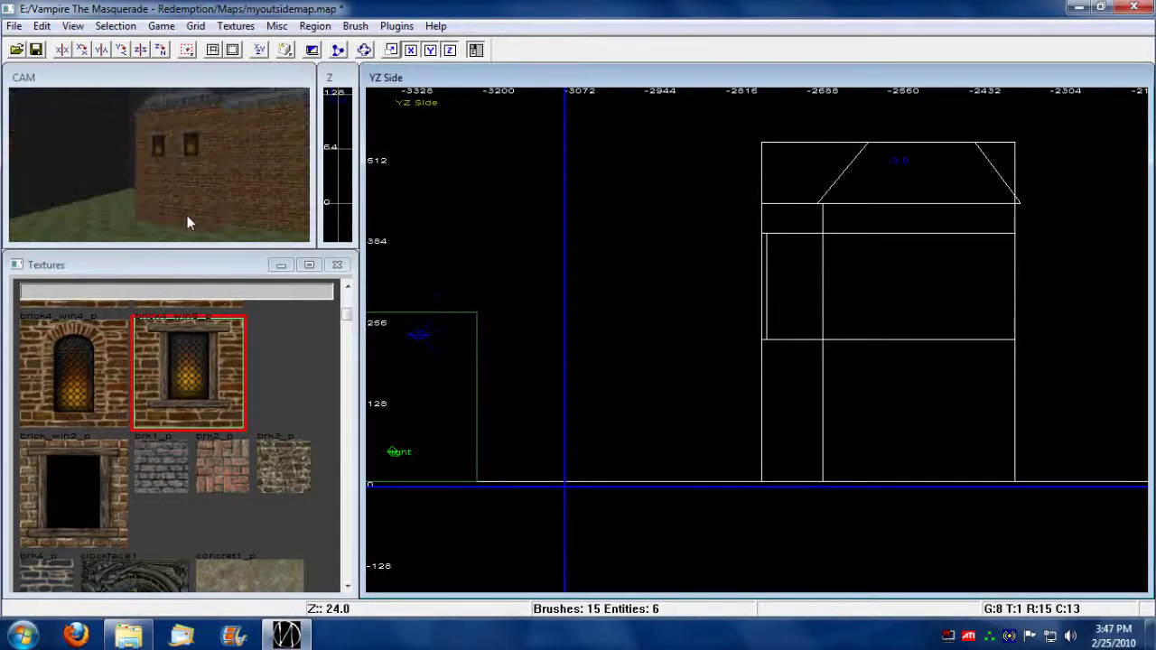
key(Up)
key(Up)
key(Up)
key(Up)
key(Up)
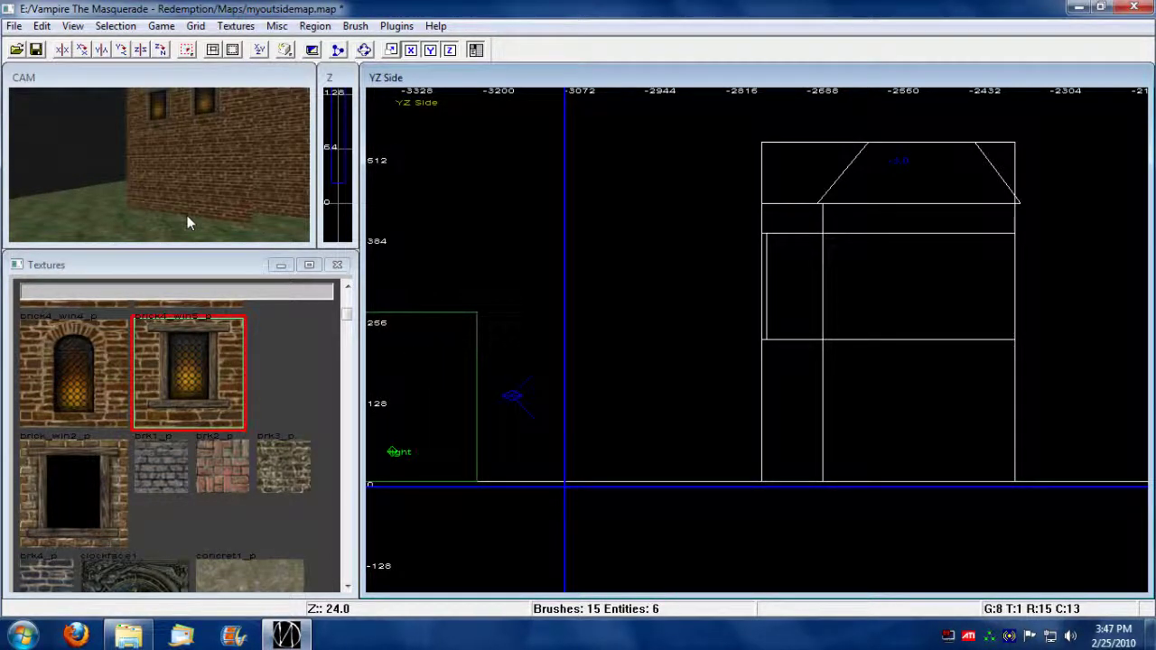
Step: Select the prague/door1_3_p texture and draw a door brush 104 units wide along the tower's front wall in the top view
drag(343, 318, 348, 323)
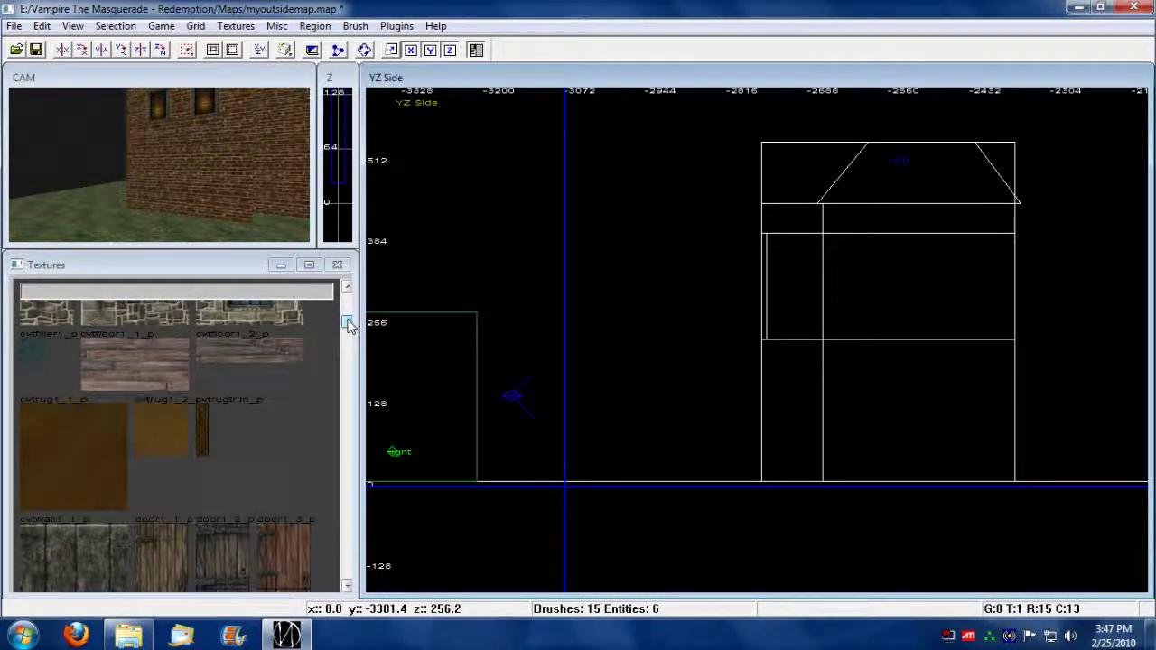
click(347, 587)
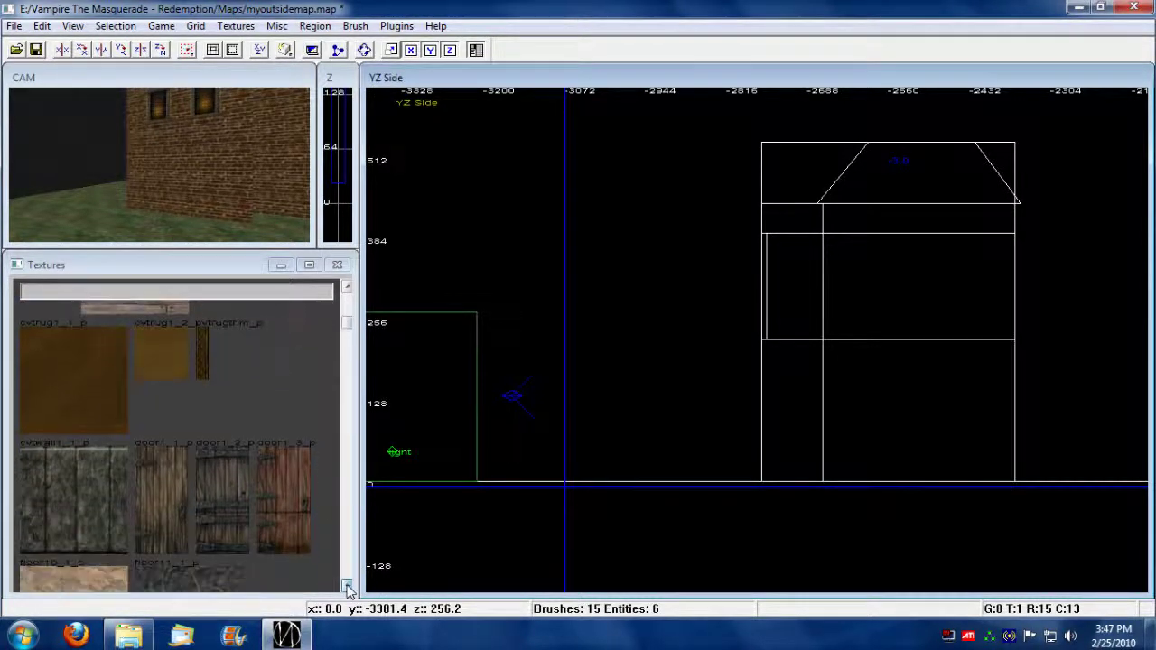
click(295, 513)
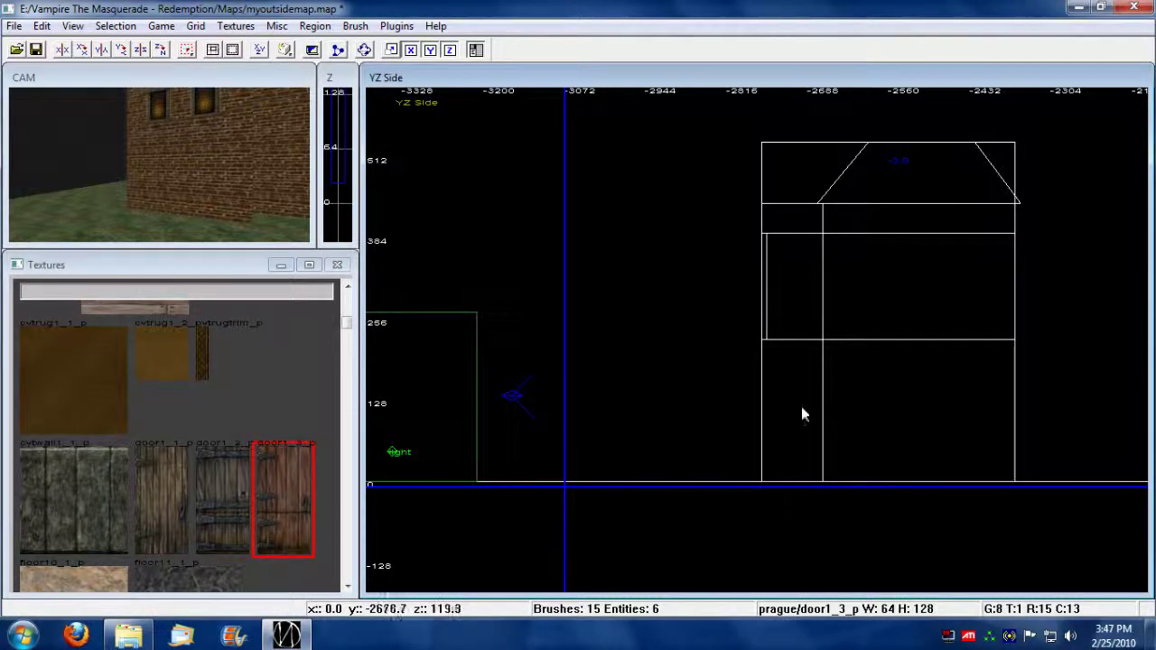
click(364, 49)
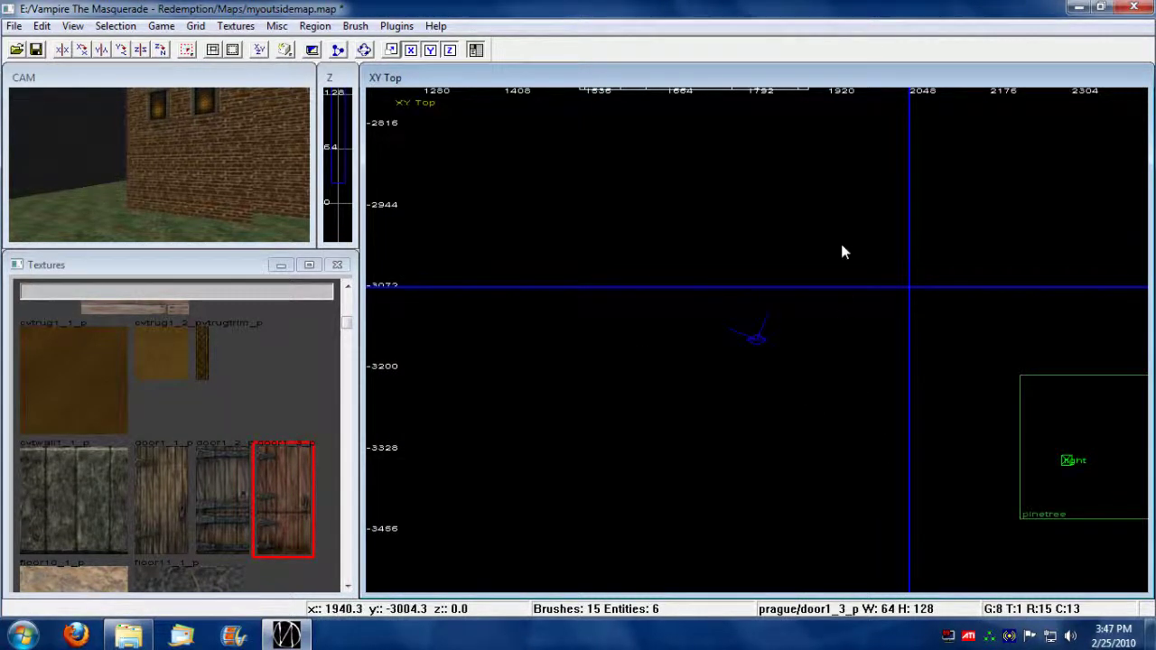
right_drag(842, 252, 805, 286)
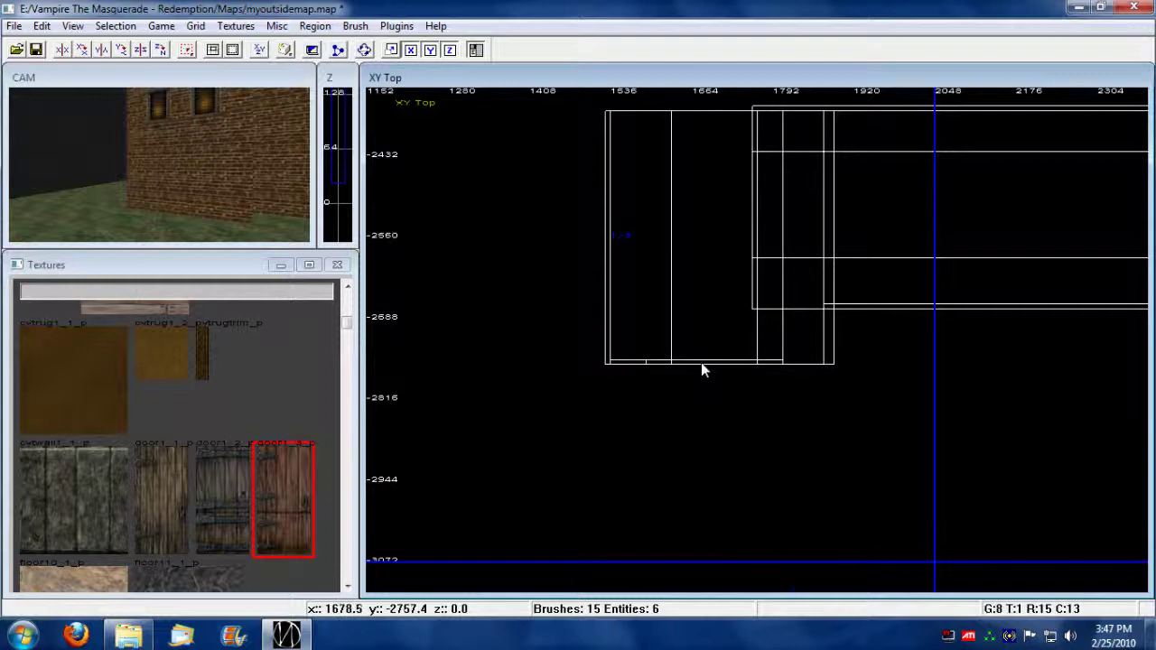
mouse_move(698, 361)
mouse_down()
mouse_move(763, 367)
mouse_move(728, 364)
mouse_up()
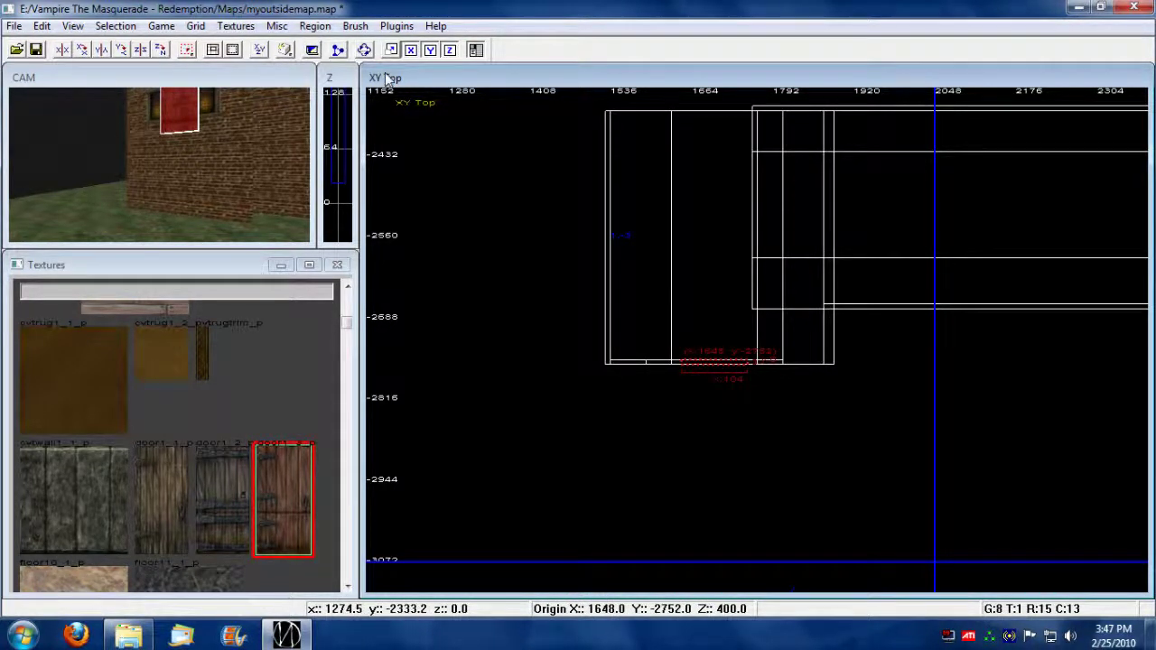
Step: Move the door brush straight down in the front view so it stands on the ground below the windows
key(ctrl+Tab)
drag(792, 287, 791, 423)
key(Up)
key(Up)
key(Up)
key(Up)
key(Up)
key(Up)
key(Up)
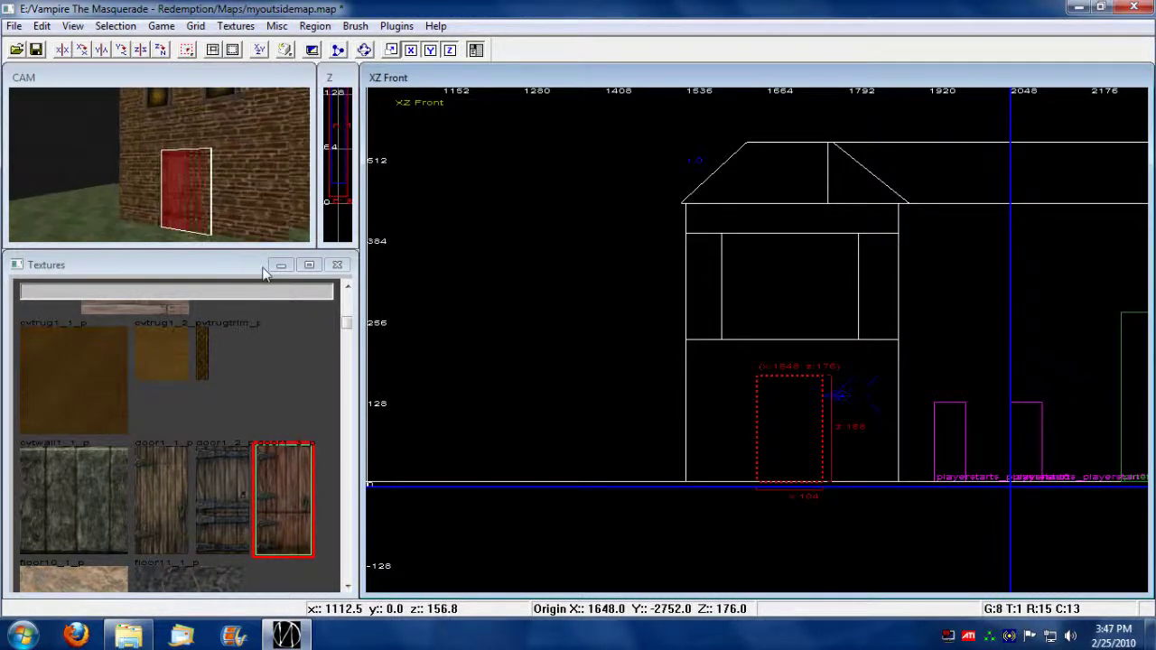
Step: Move the door brush 8 units outward from the wall in the side view
click(284, 48)
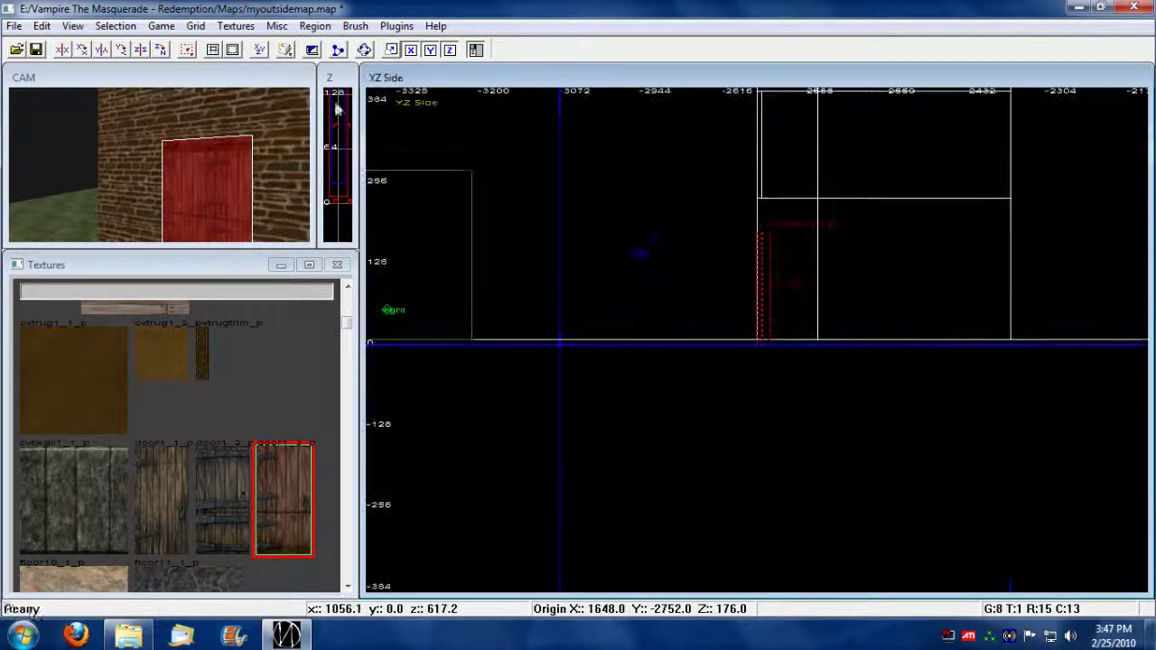
drag(759, 305, 753, 306)
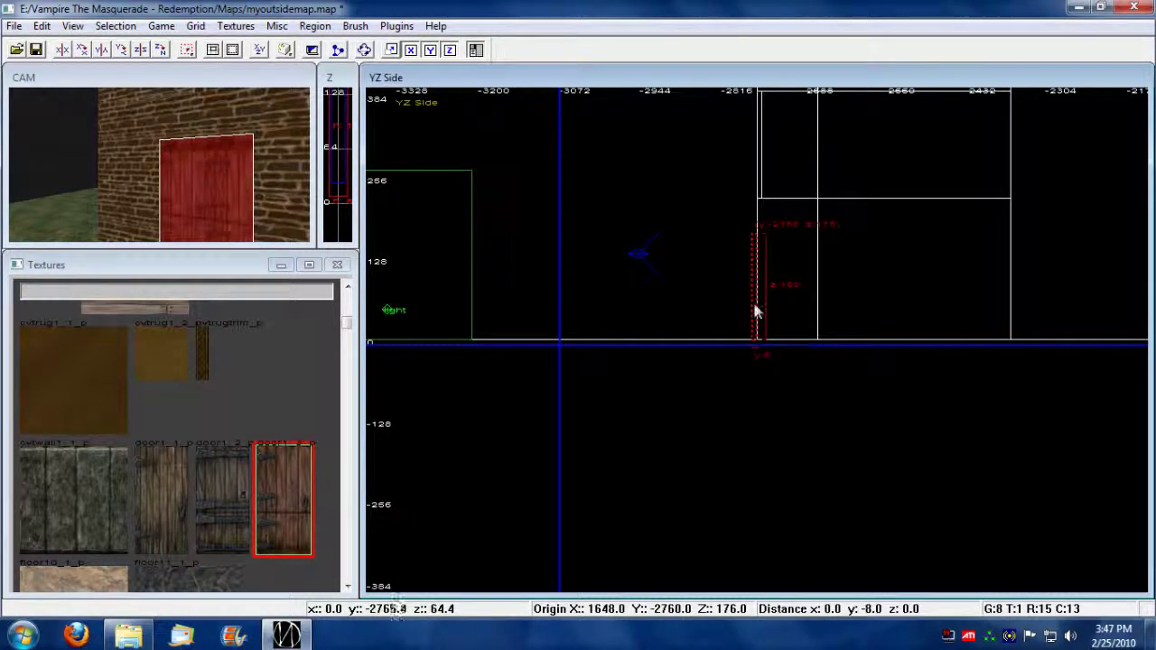
key(Right)
key(Down)
key(Down)
key(Down)
Step: Examine the door brush's texture up close and from an angle in the camera view
click(154, 188)
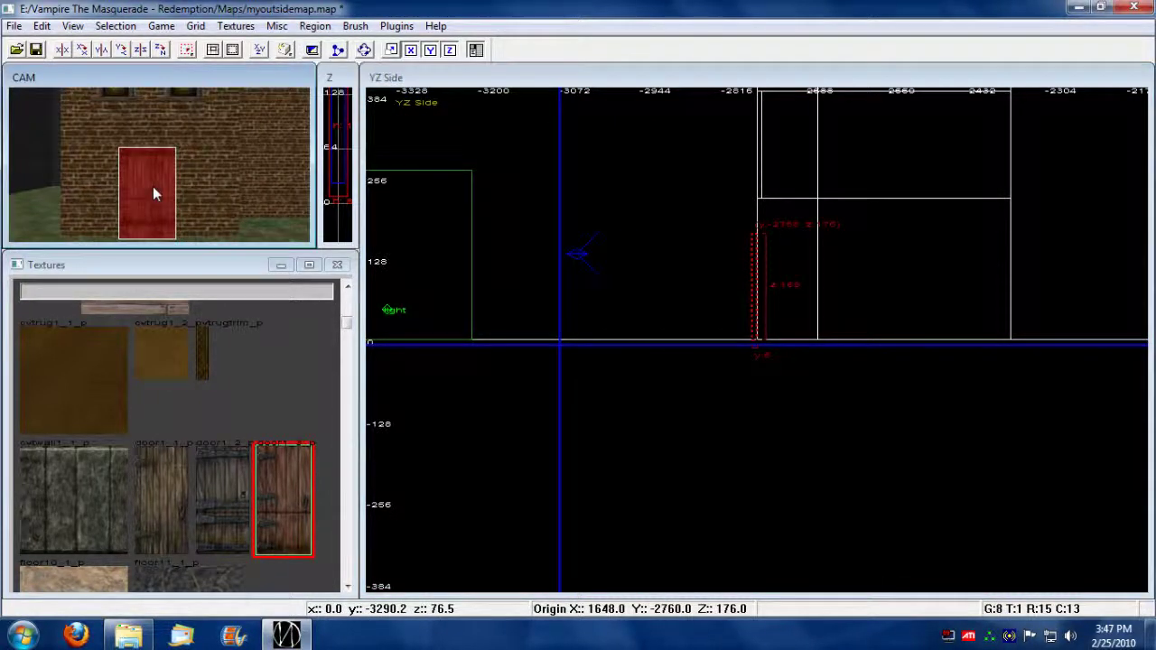
key(Up)
key(Up)
key(Up)
key(Up)
key(Up)
key(Up)
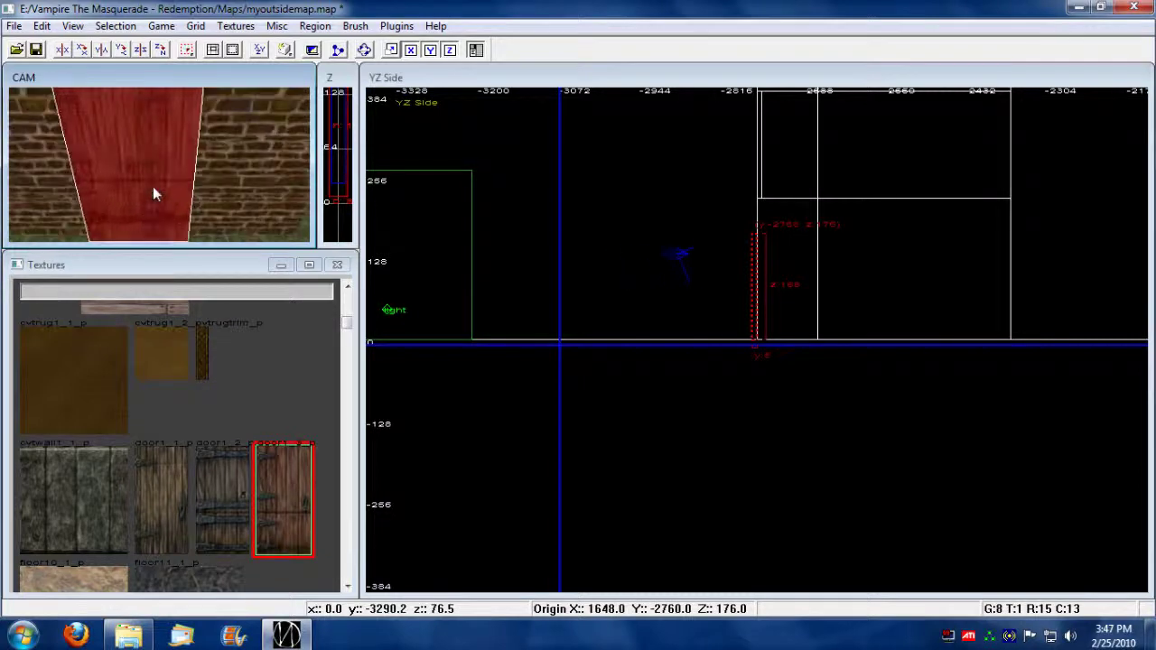
key(Down)
key(Down)
key(Left)
key(Left)
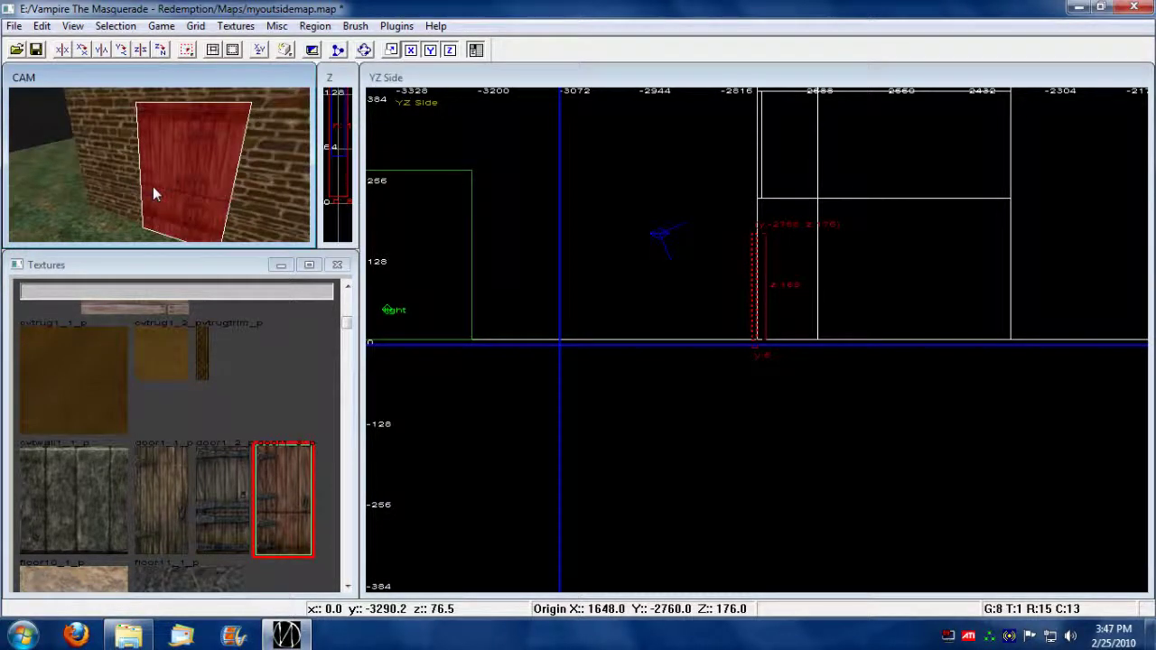
Step: Set the door texture's horizontal stretch to 1.40 and its vertical stretch to 1.50 in the Surface inspector
key(s)
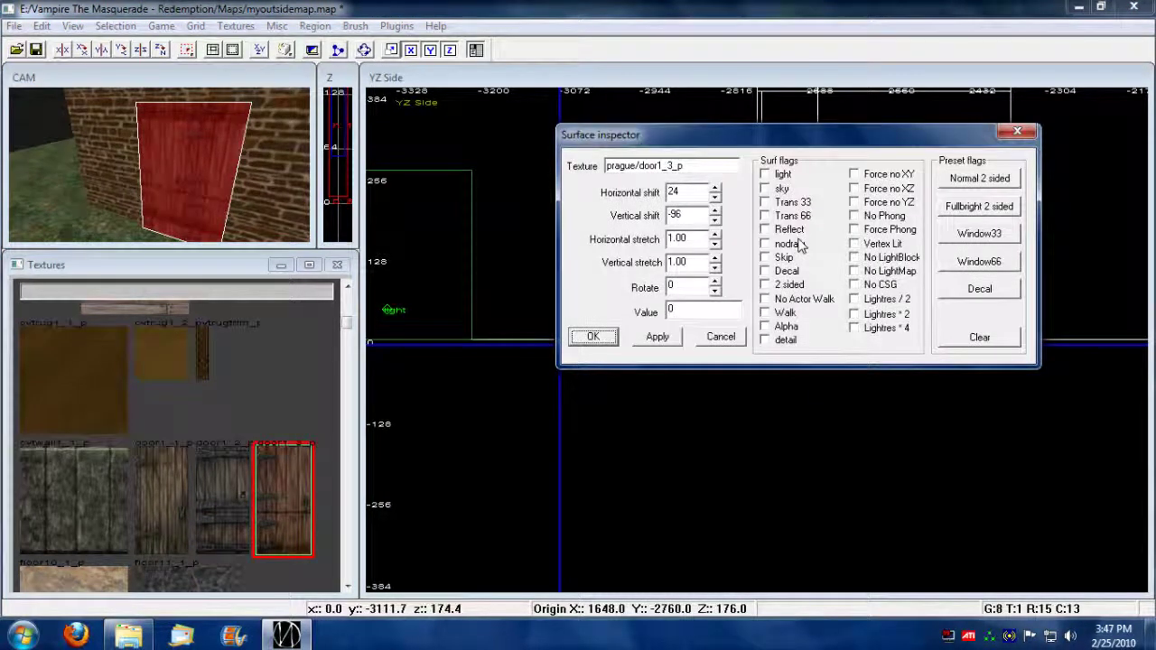
click(715, 236)
click(716, 236)
click(715, 236)
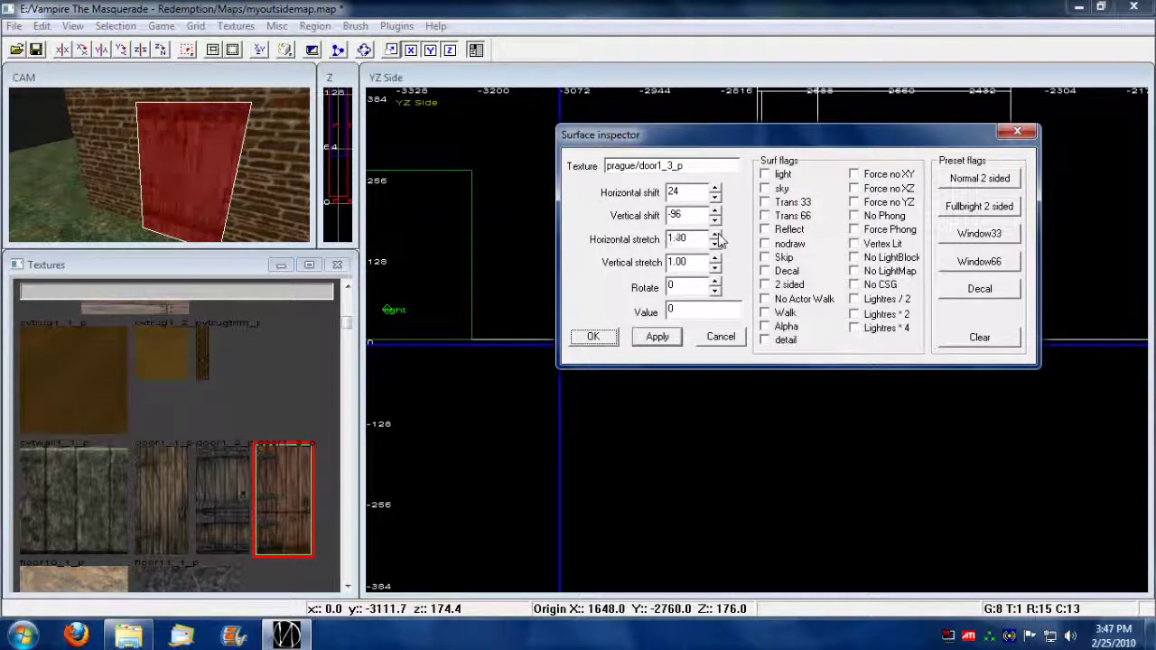
click(716, 235)
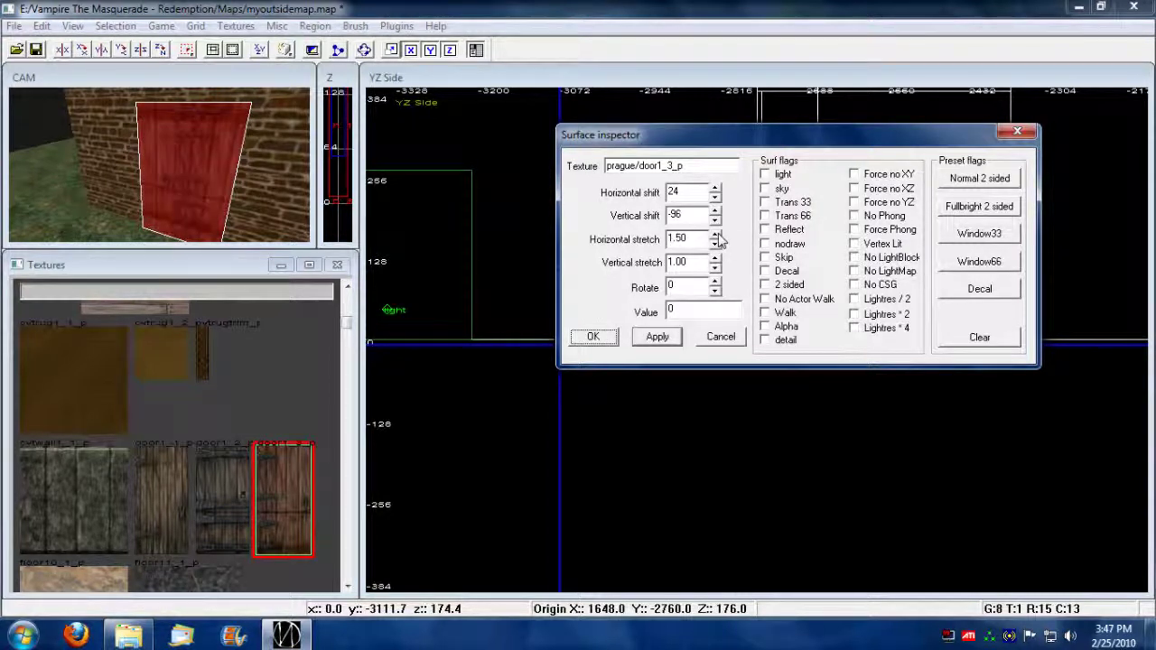
click(716, 242)
click(715, 243)
click(715, 258)
click(715, 258)
click(716, 259)
click(715, 259)
click(715, 258)
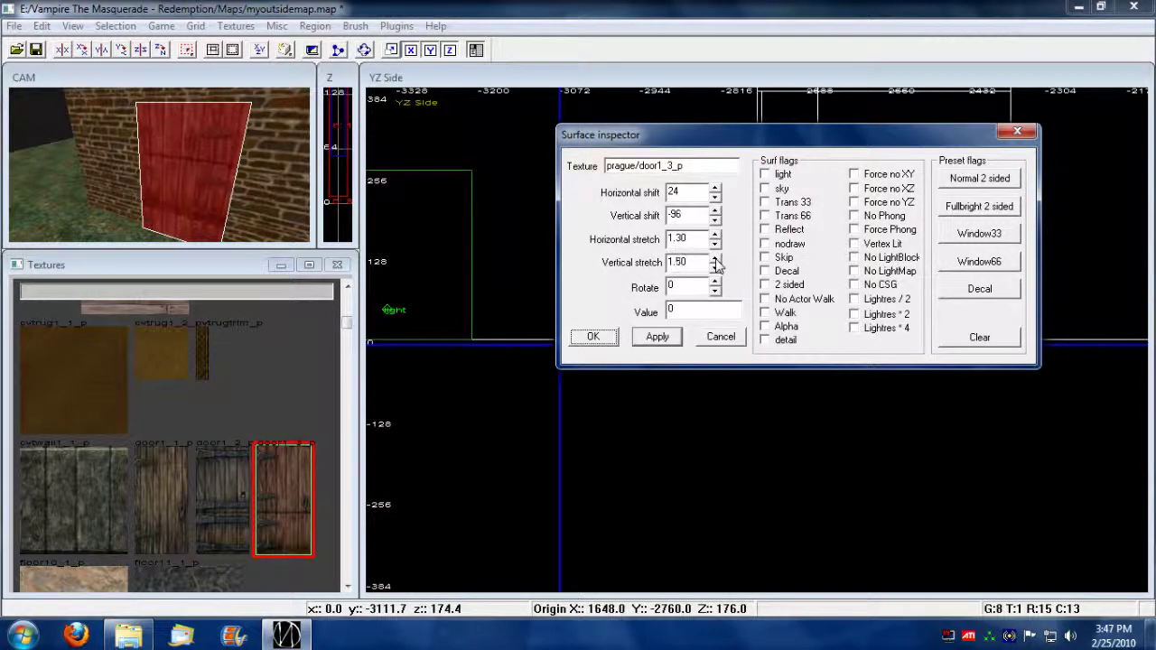
click(715, 235)
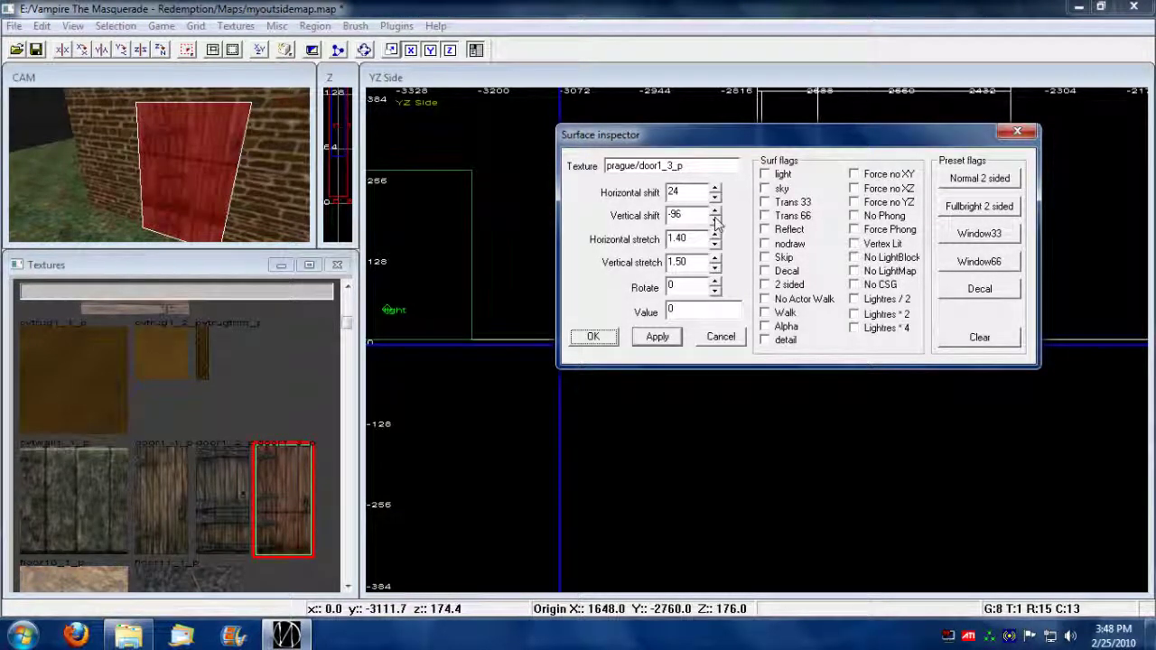
Step: Set the door texture's vertical shift to -8
click(715, 212)
click(716, 212)
click(715, 212)
click(716, 212)
click(716, 213)
click(715, 212)
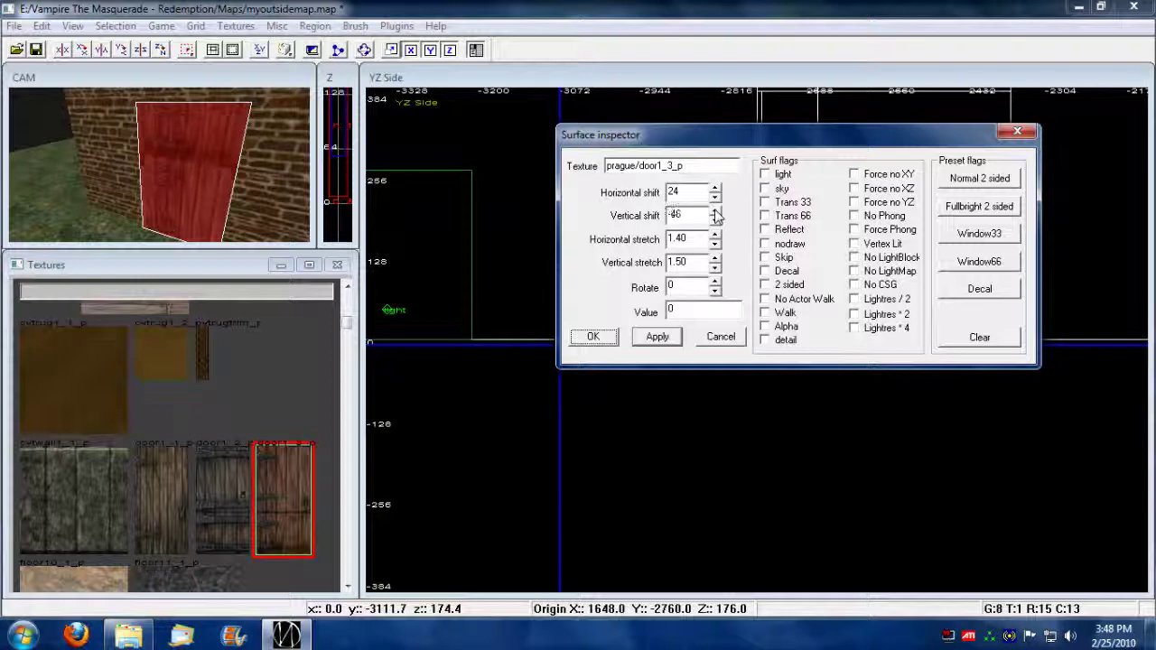
click(716, 211)
click(715, 212)
click(715, 211)
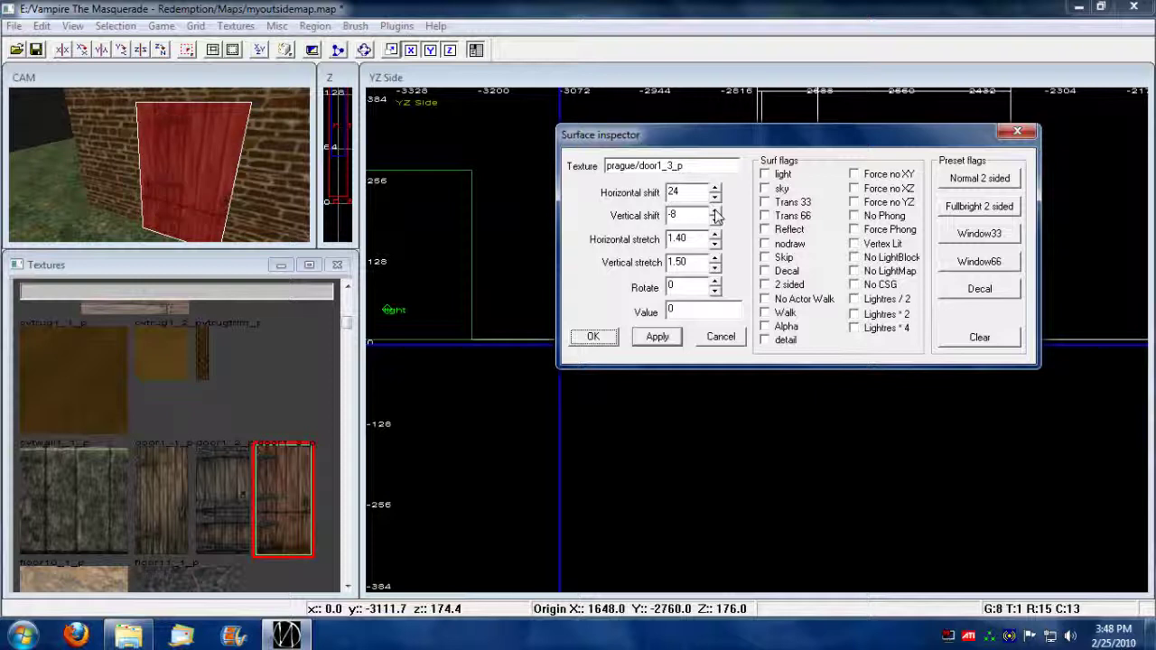
Step: Set the door texture's horizontal shift to 40, apply the surface settings and deselect the door brush
click(715, 188)
click(715, 187)
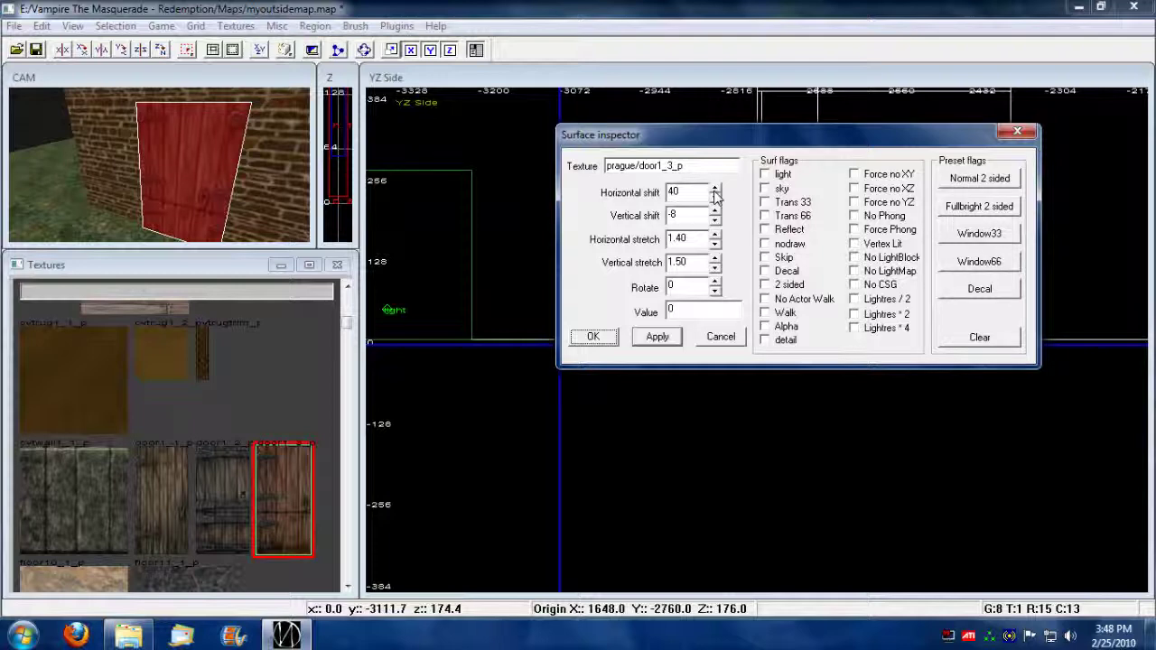
click(657, 336)
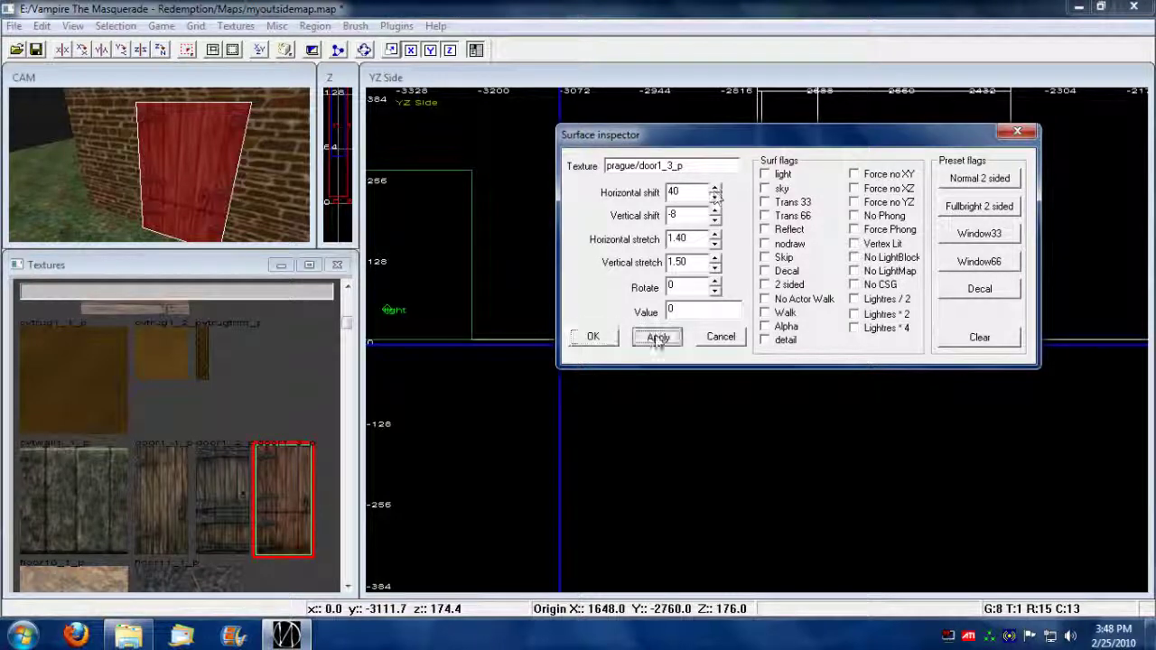
click(593, 336)
right_click(184, 168)
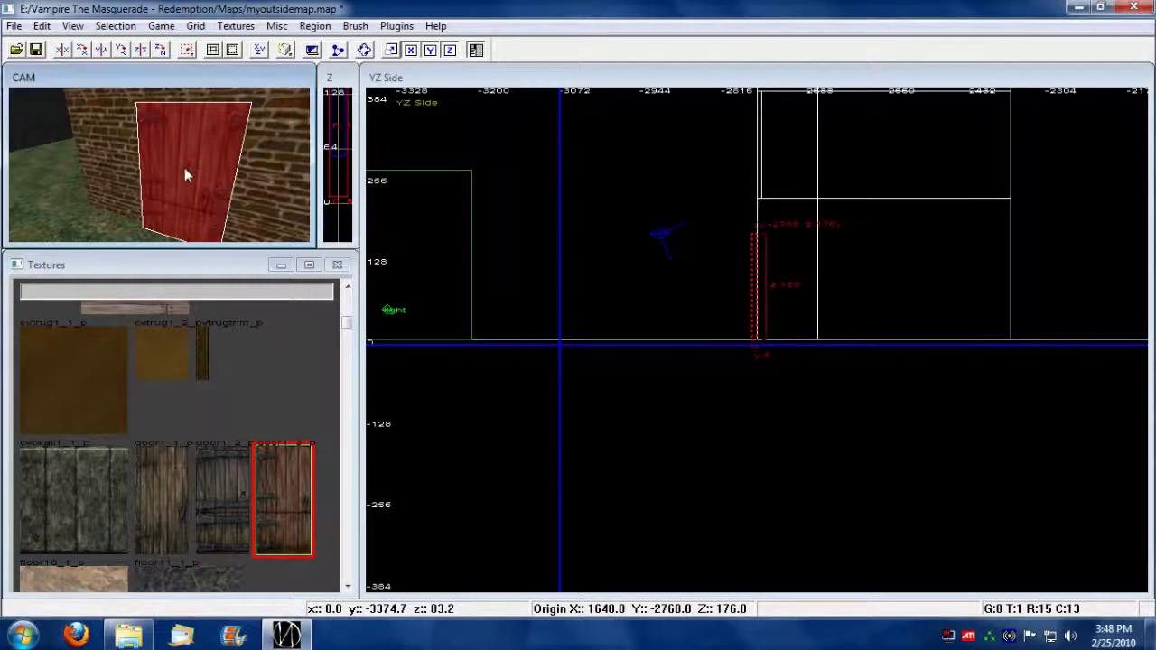
key(Escape)
right_drag(184, 168, 182, 169)
key(Down)
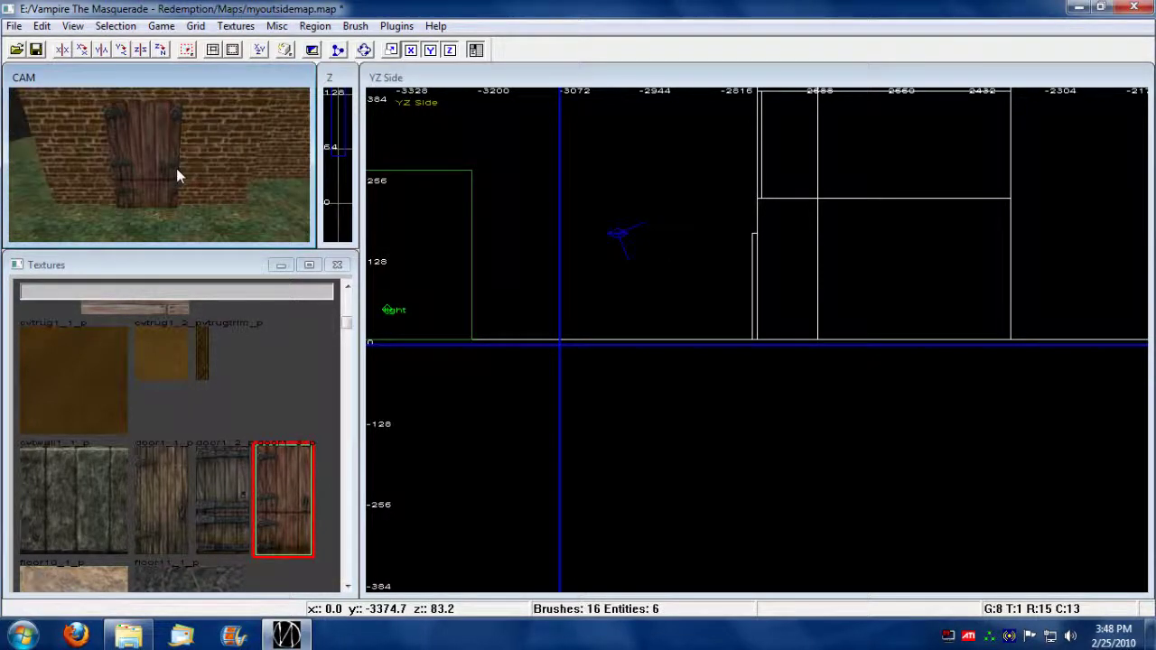
Step: Move the door brush 8 units back into the wall, subtract its volume from the brick wall and deselect it
shift+click(150, 159)
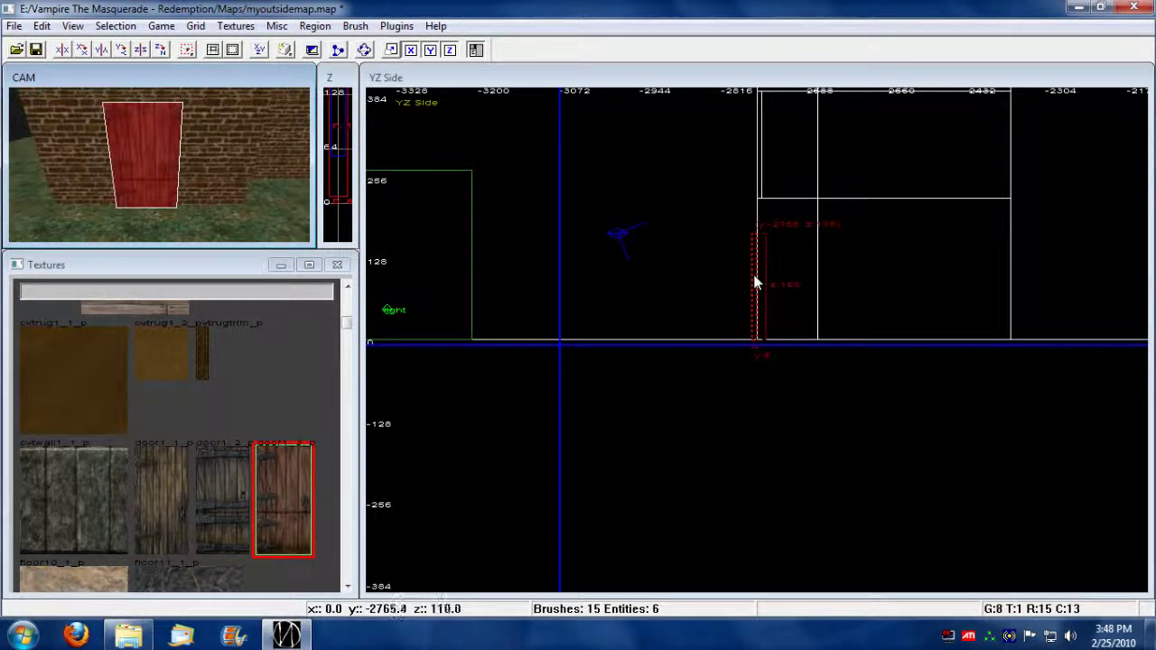
key(ctrl+Tab)
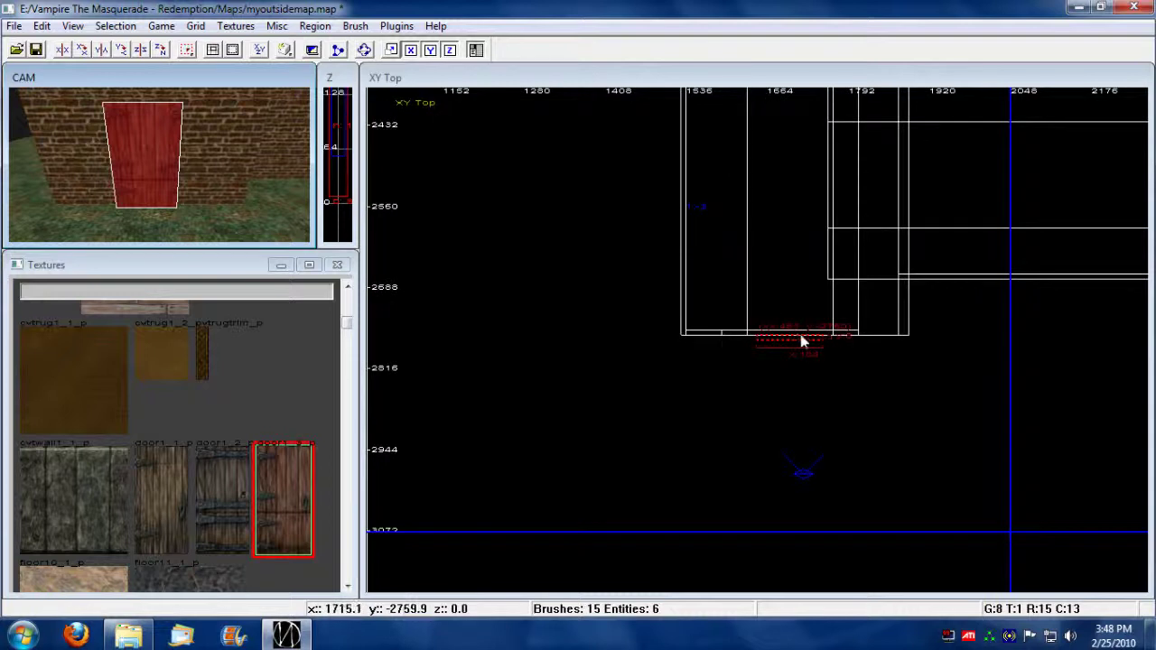
drag(799, 343, 799, 338)
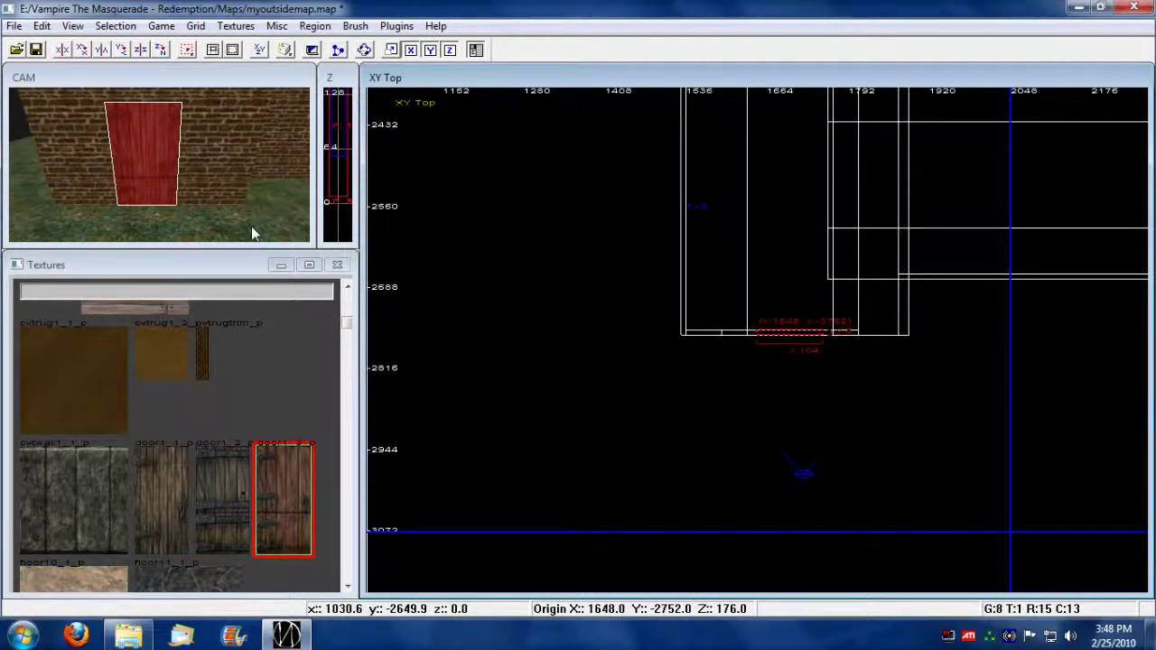
click(214, 50)
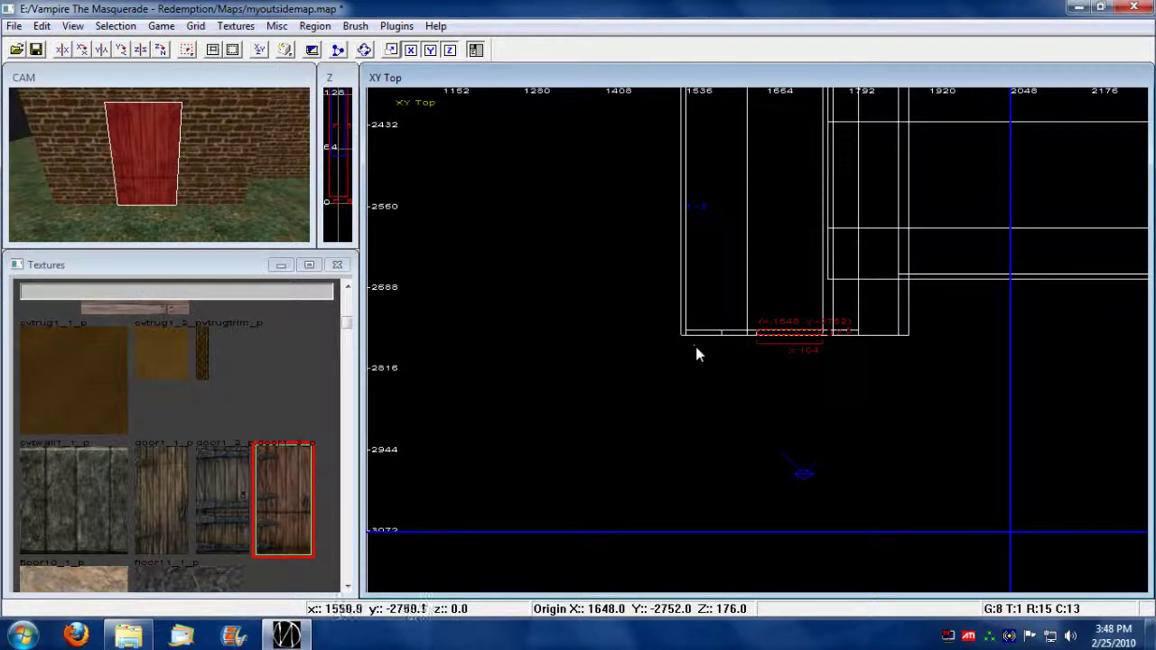
key(Escape)
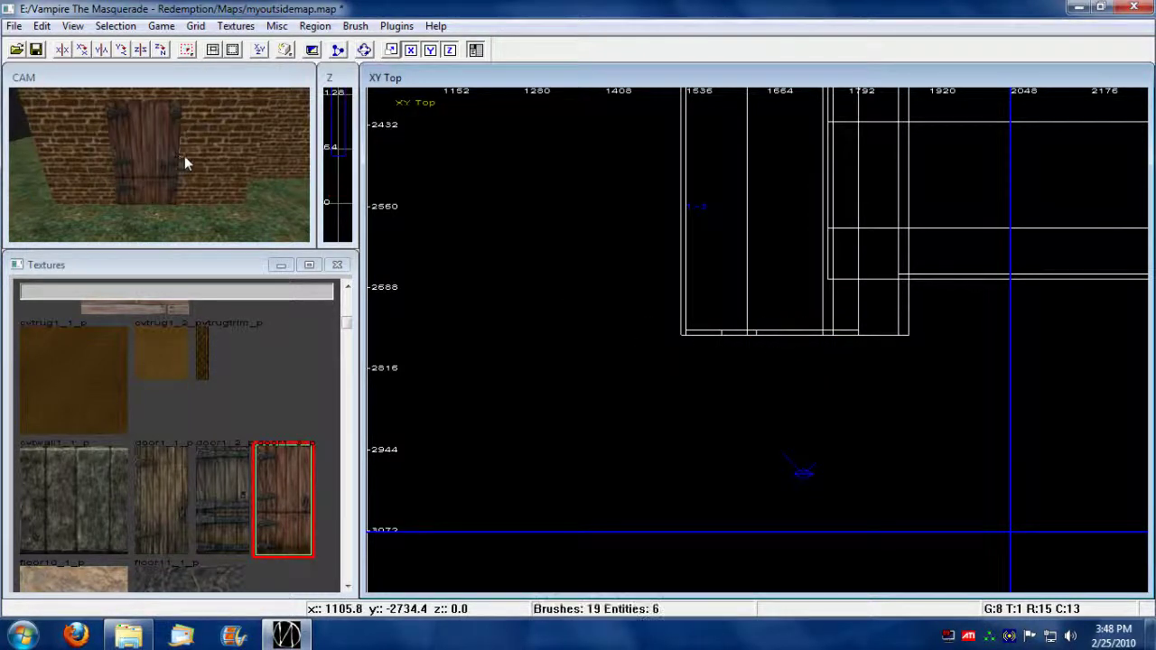
Step: Examine the door, the windows and the surrounding brick walls from several distances, heights and angles in the camera view
key(Up)
key(Down)
key(Down)
key(Down)
key(Down)
key(Down)
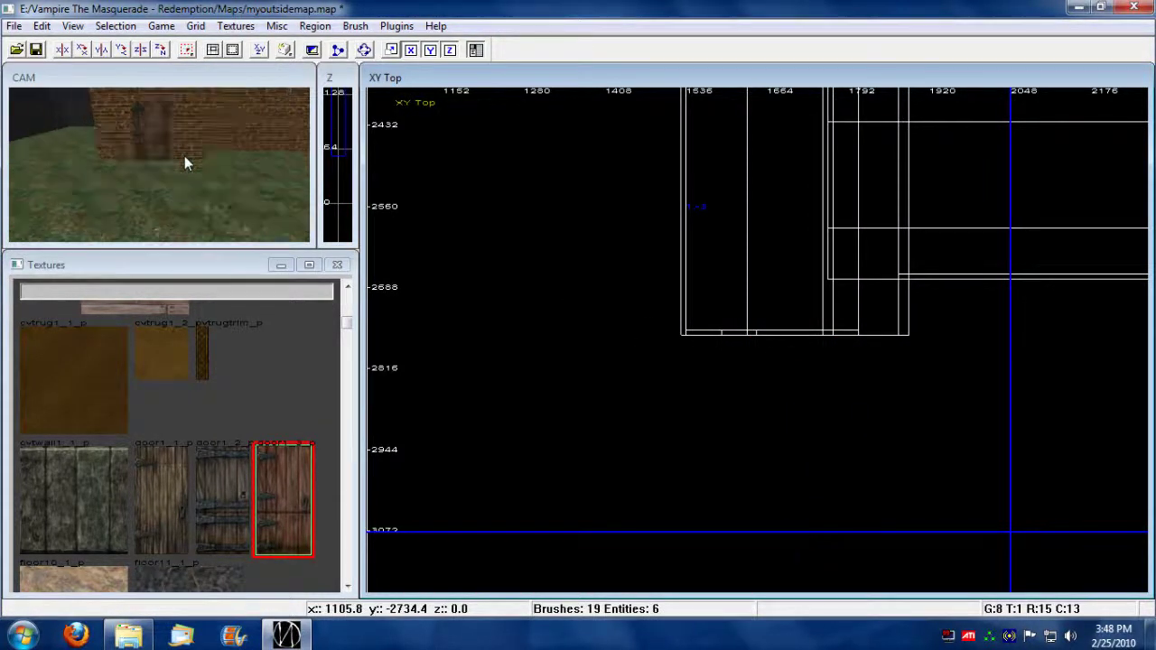
key(a)
key(Down)
key(Down)
key(Down)
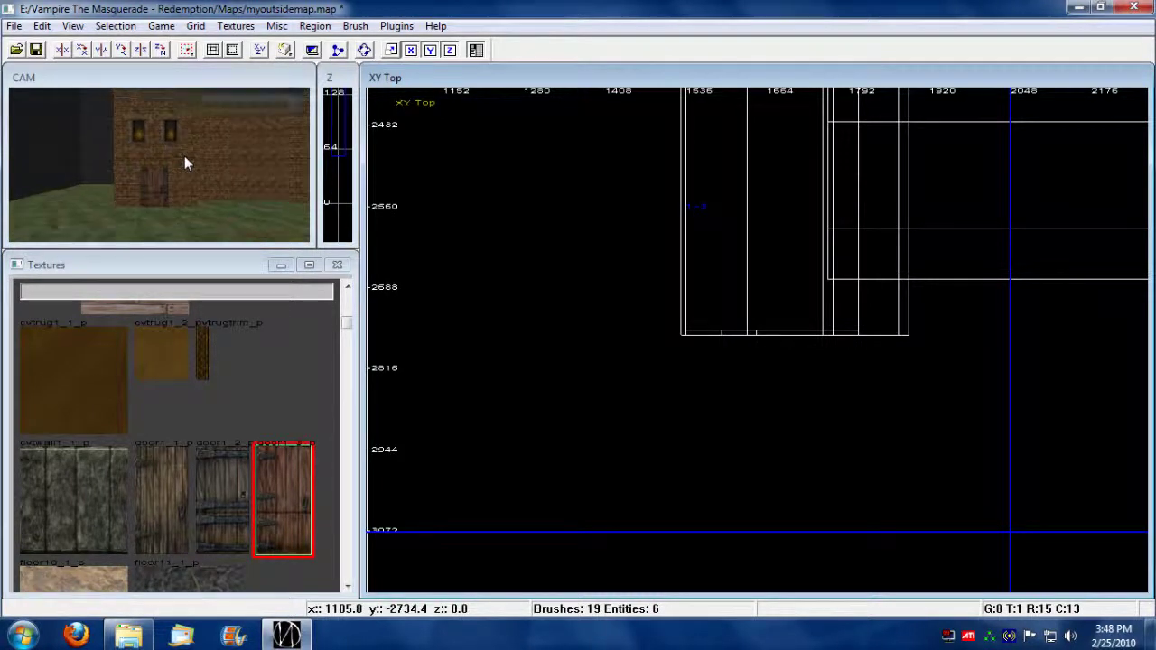
key(a)
key(z)
key(z)
key(Right)
key(Right)
key(Up)
key(Up)
key(Up)
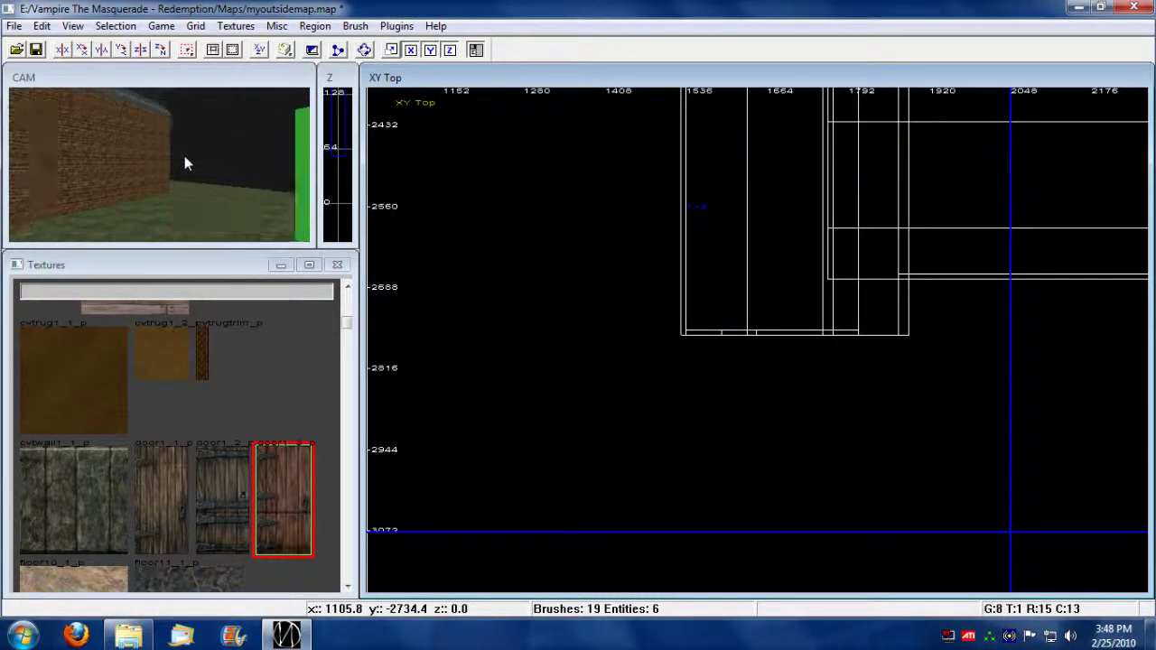
key(Left)
key(Left)
key(Left)
key(Left)
key(Down)
key(Down)
key(Down)
key(Down)
key(Right)
key(Right)
key(Right)
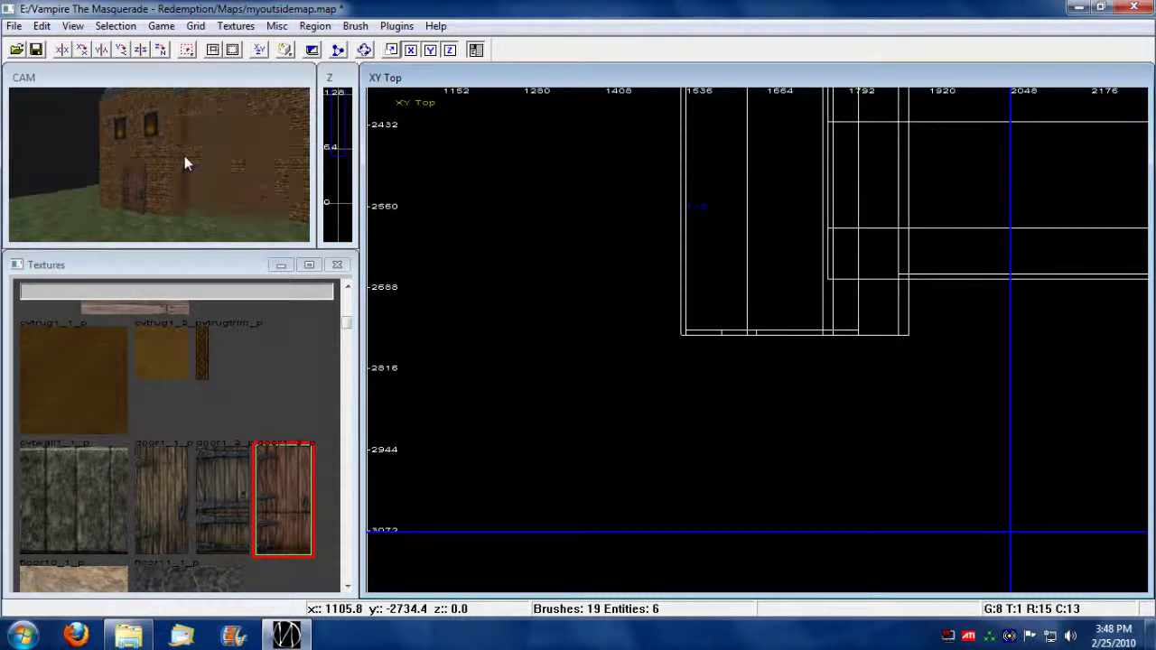
key(Right)
key(Right)
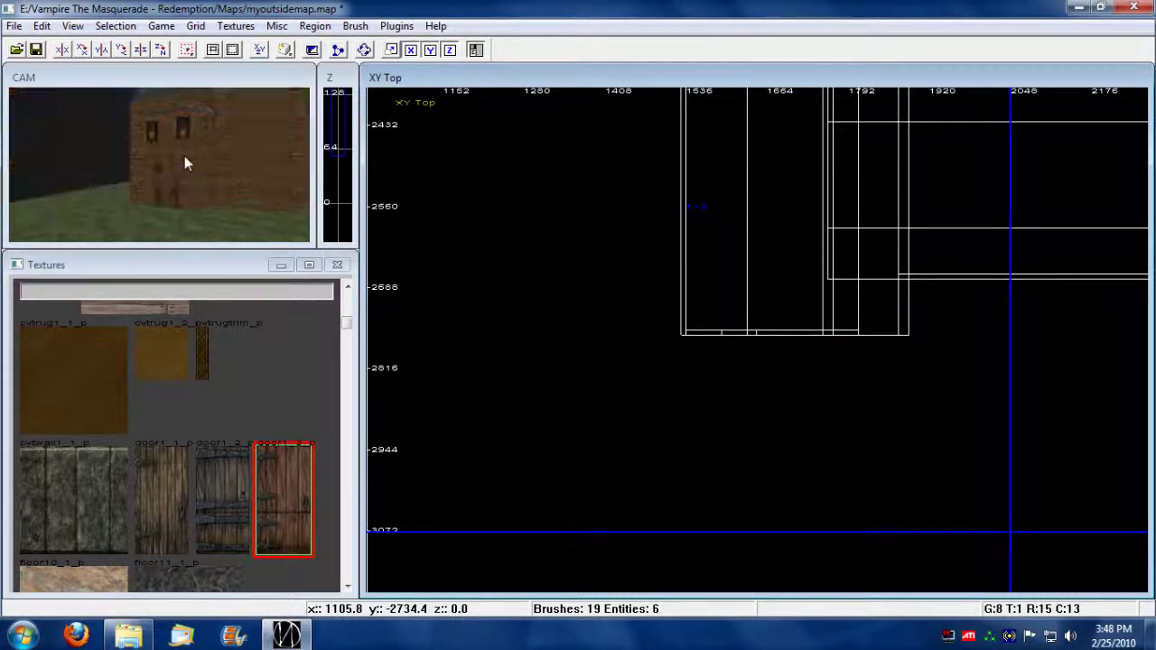
key(Up)
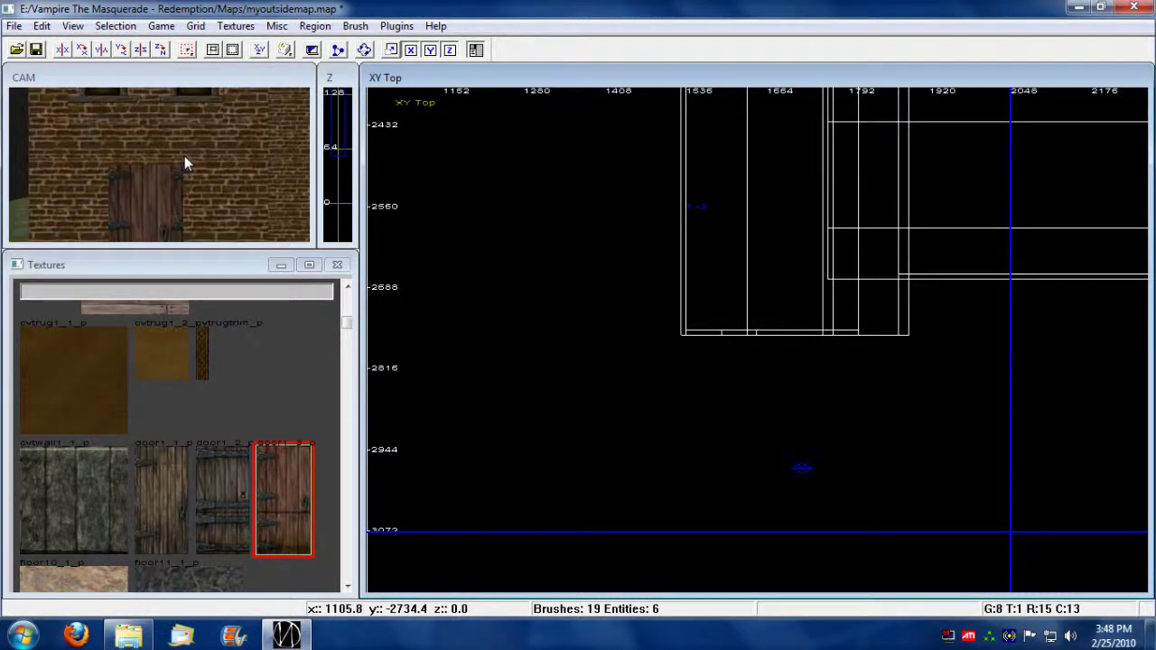
key(Down)
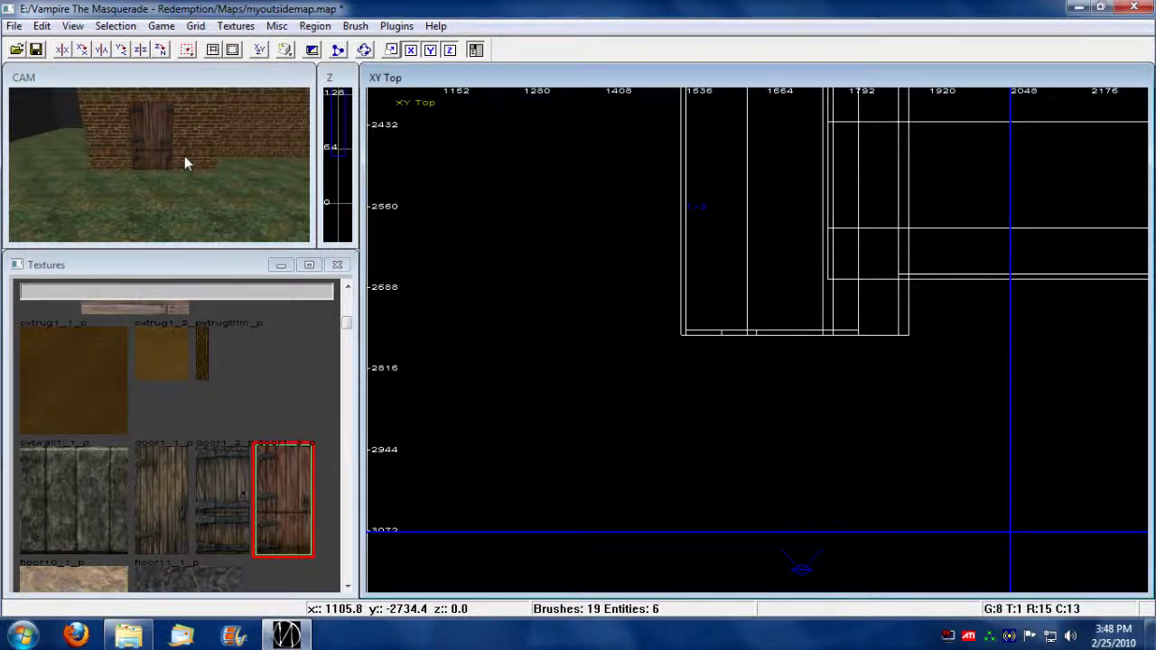
Step: Select the wooden door brush in the brick wall and turn it into a templatebrushes entity
key(Up)
key(Right)
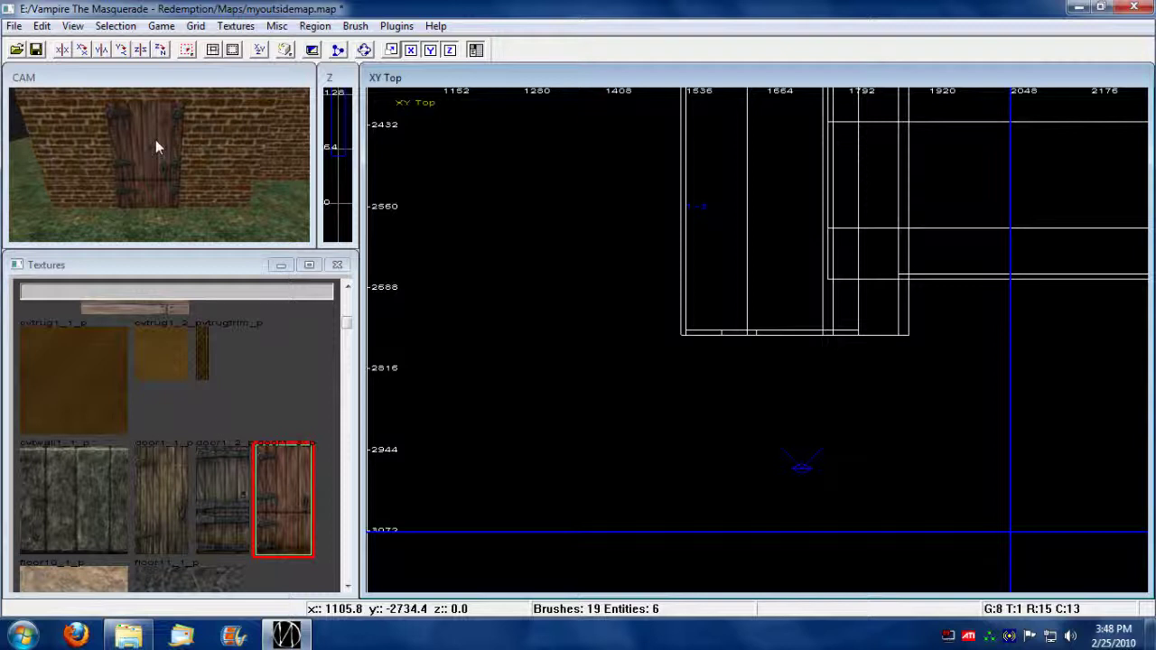
key(Right)
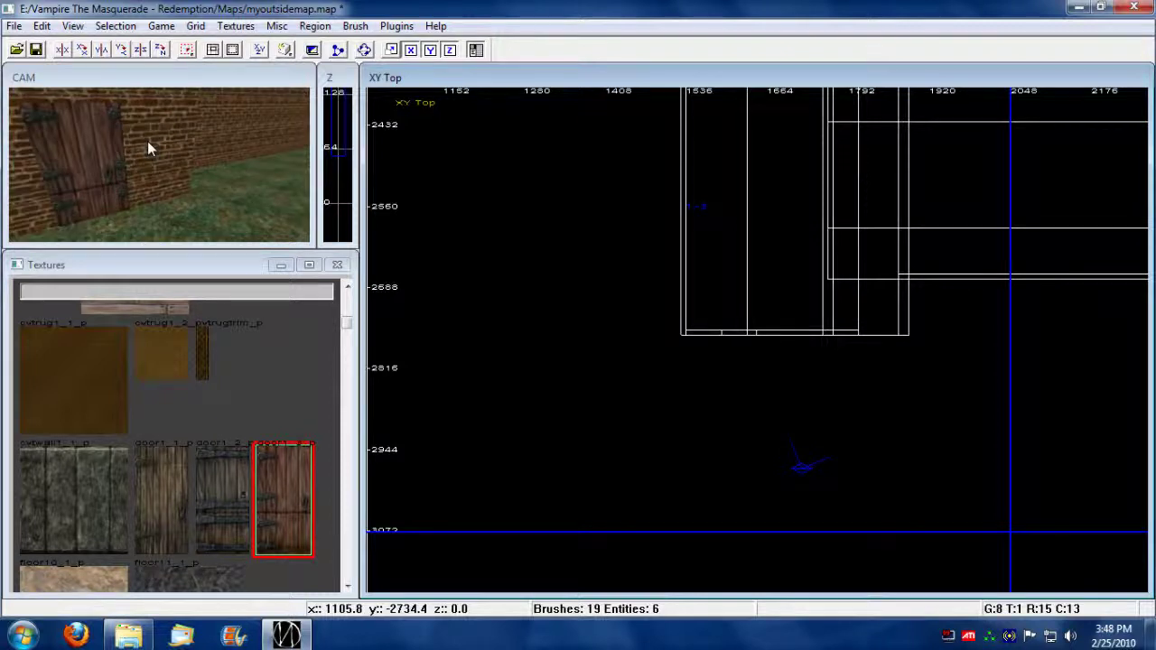
key(Down)
key(Down)
key(Down)
key(Down)
key(Down)
shift+click(128, 147)
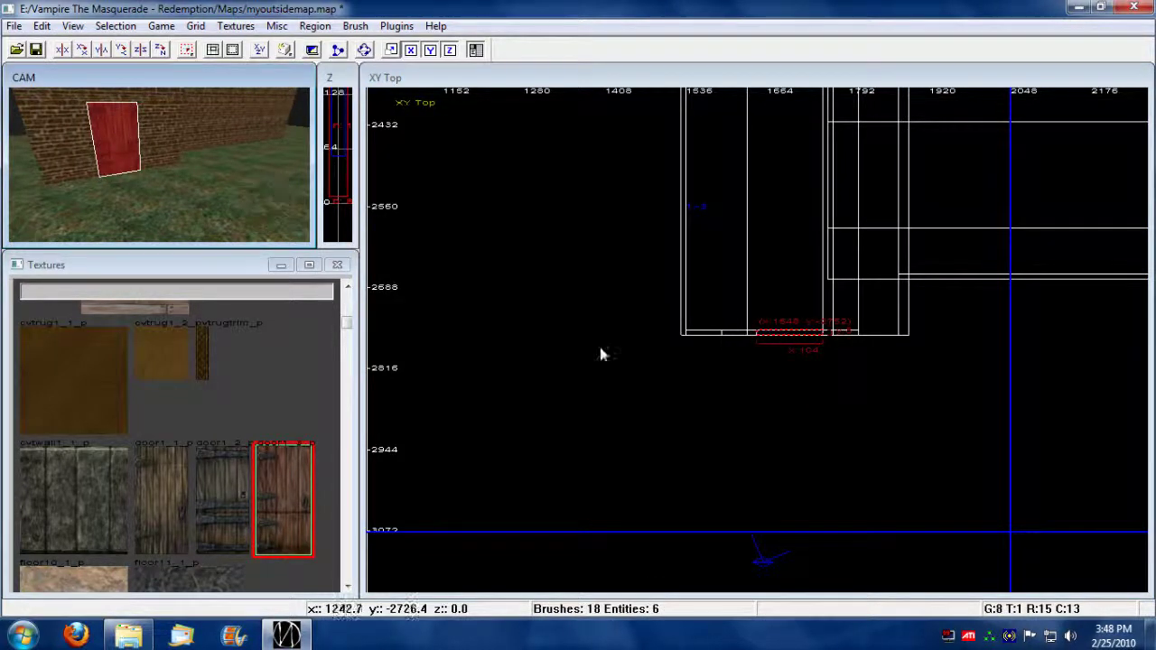
right_click(714, 357)
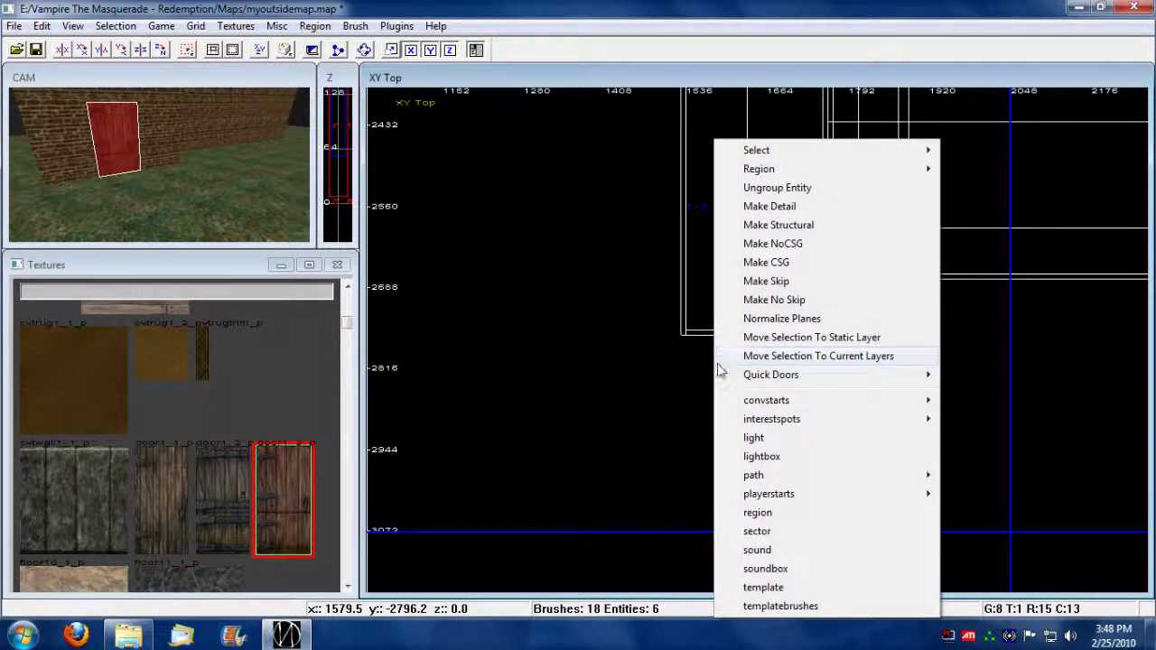
click(859, 606)
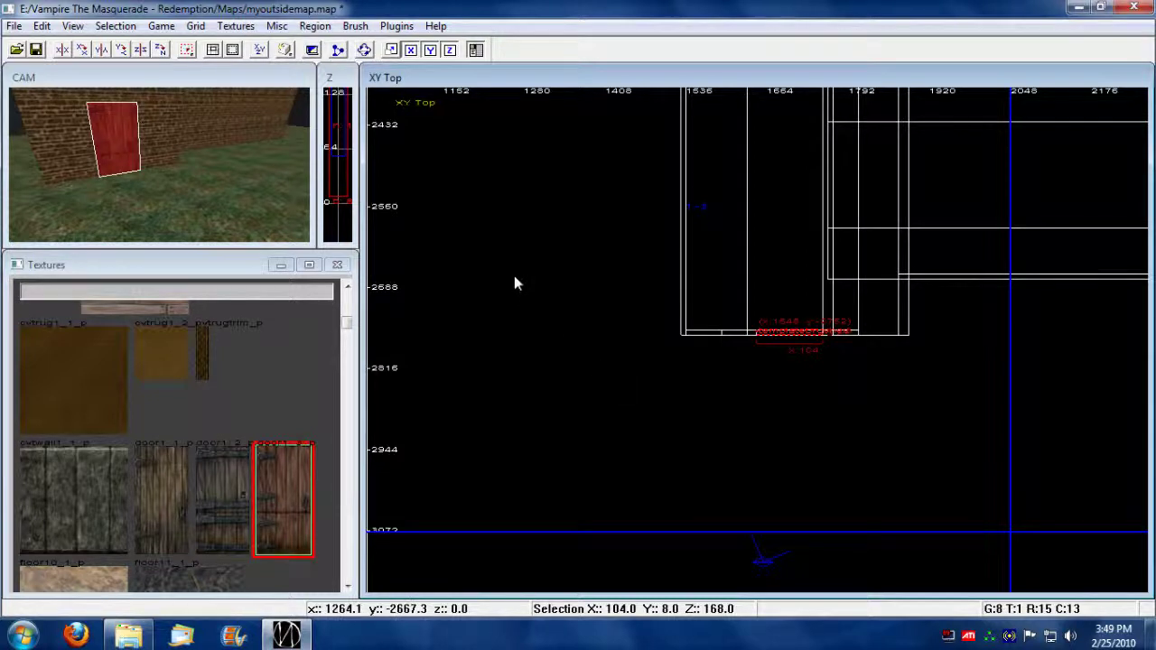
Step: Apply the tracker_thing template from the Miscellaneous group of global.NOT to the door entity
key(n)
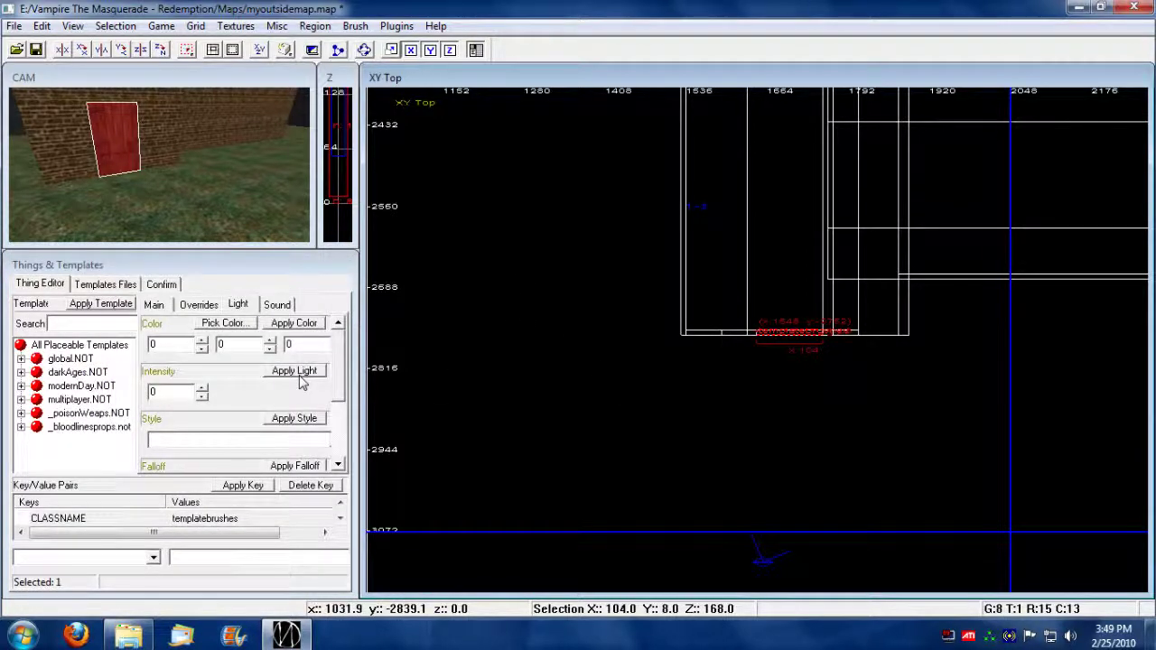
double_click(71, 359)
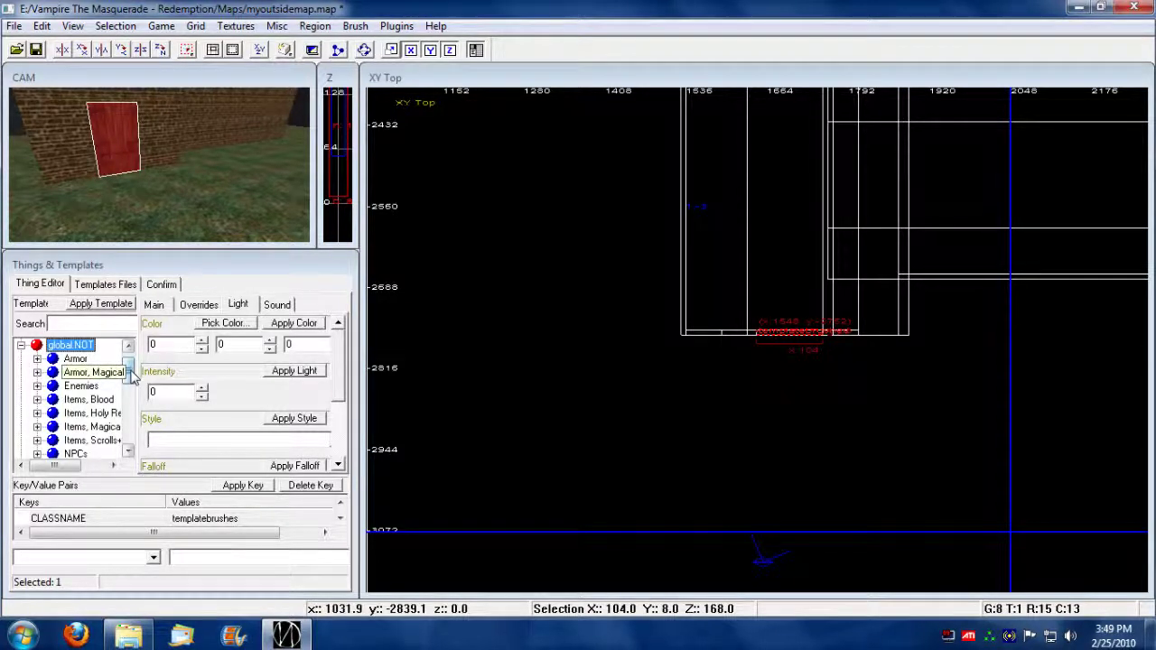
drag(131, 375, 5, 437)
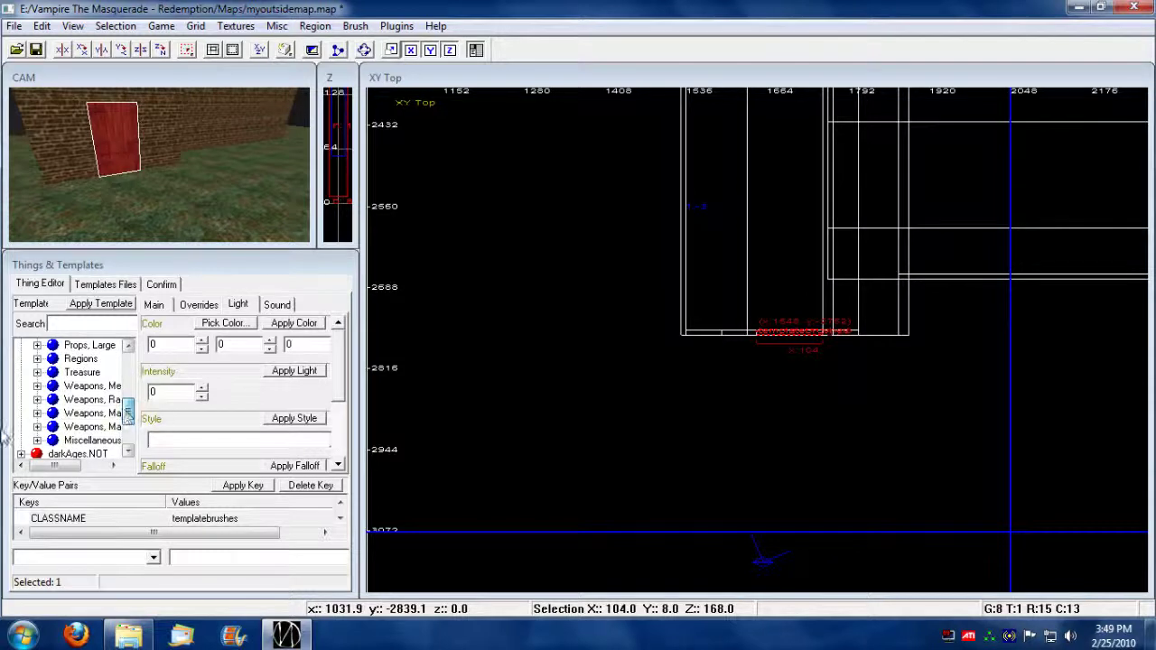
click(37, 440)
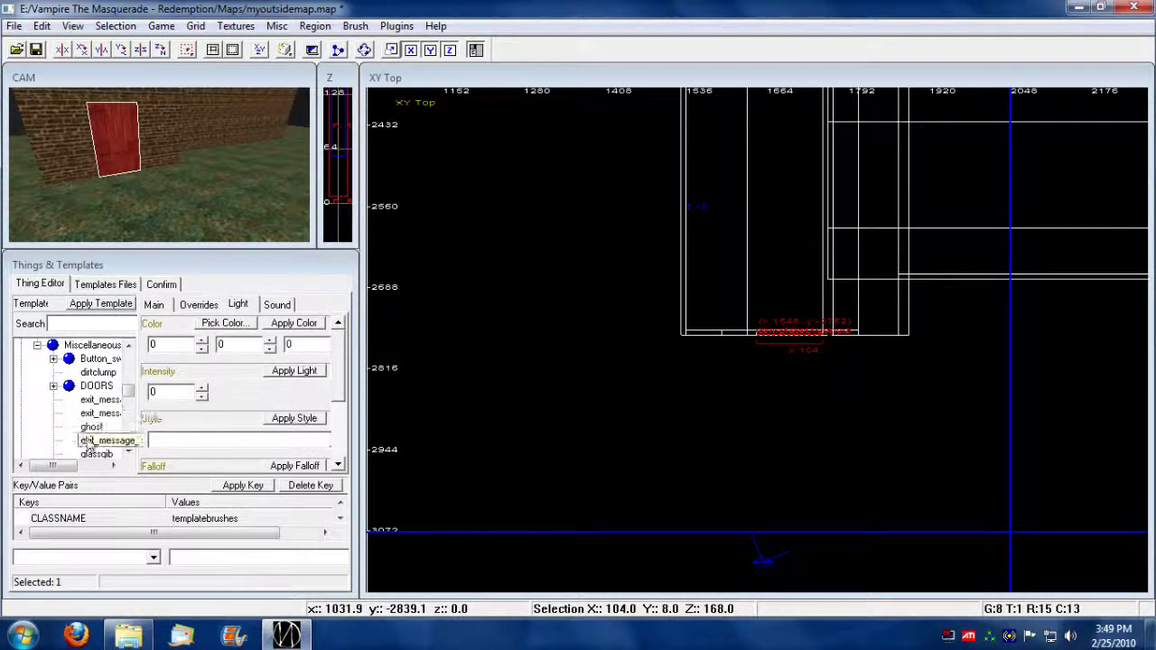
click(53, 385)
drag(49, 465, 64, 465)
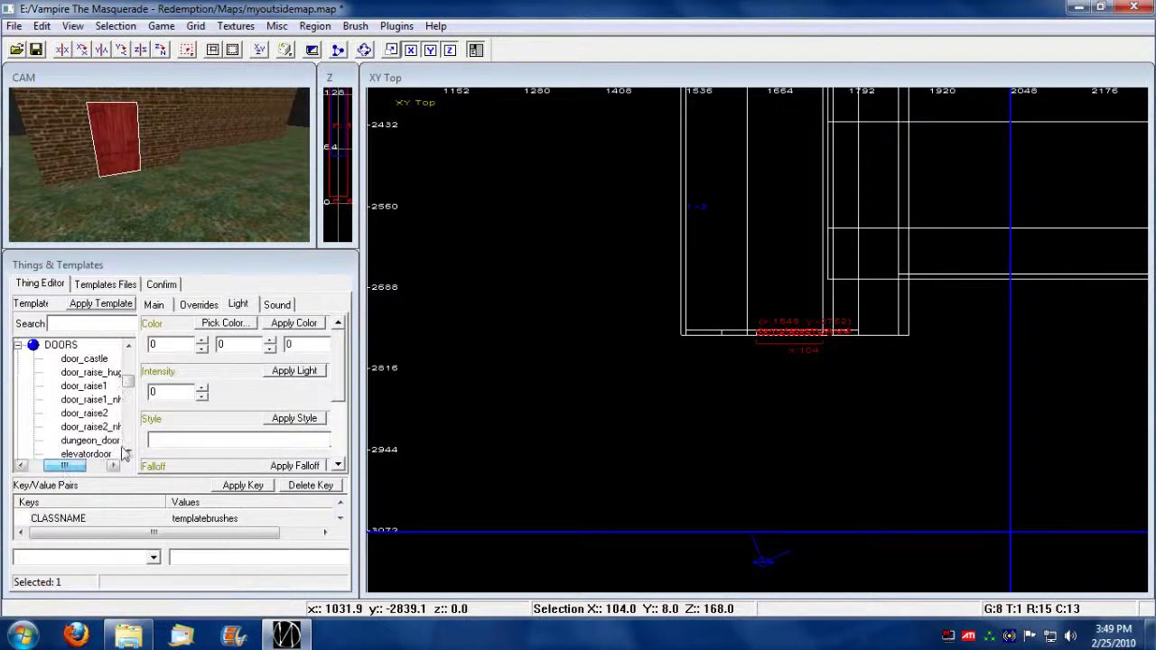
drag(129, 382, 127, 425)
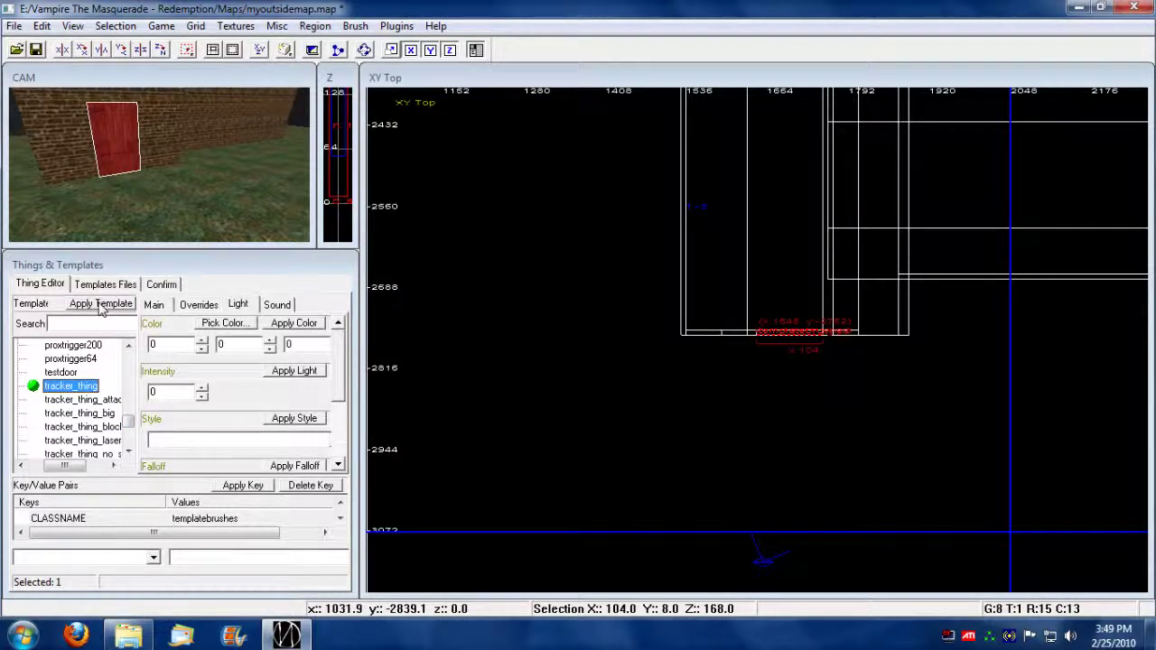
click(102, 306)
Step: Collapse the DOORS group in the template tree and return to the tracker_thing entry
drag(129, 422, 133, 372)
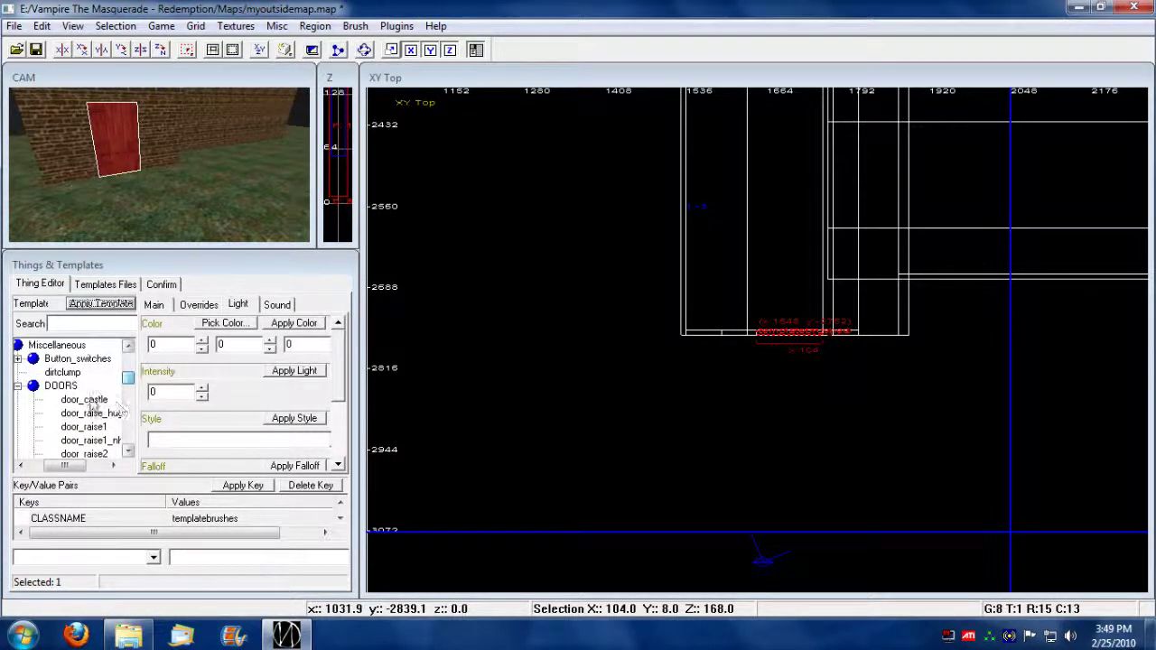
click(18, 387)
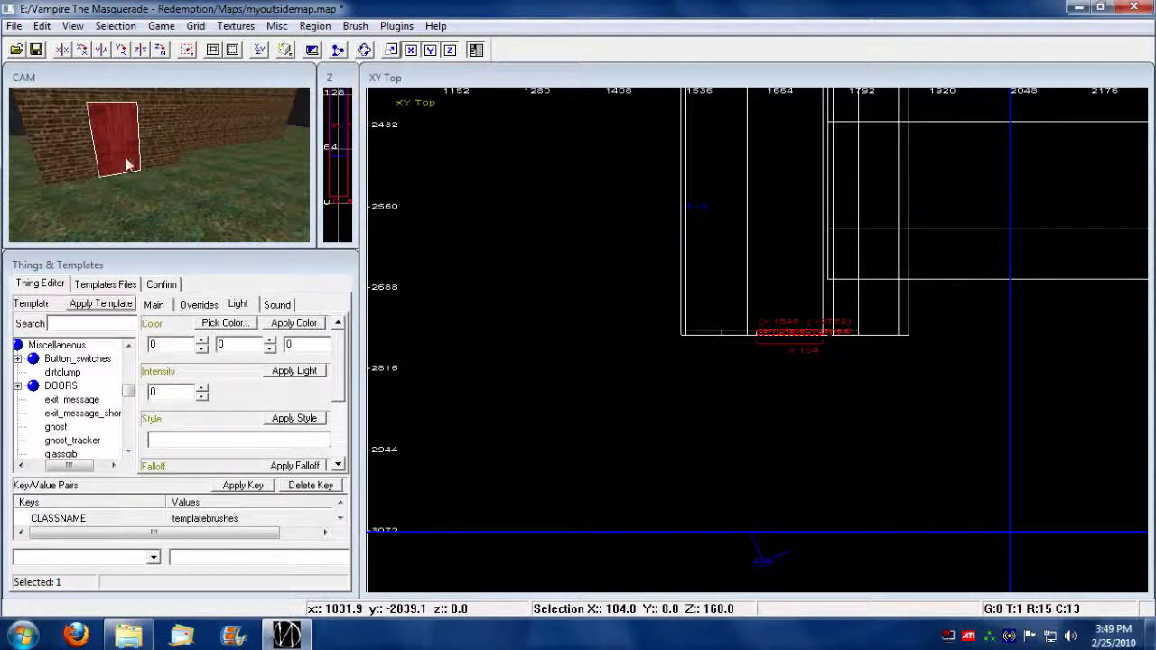
drag(129, 392, 130, 405)
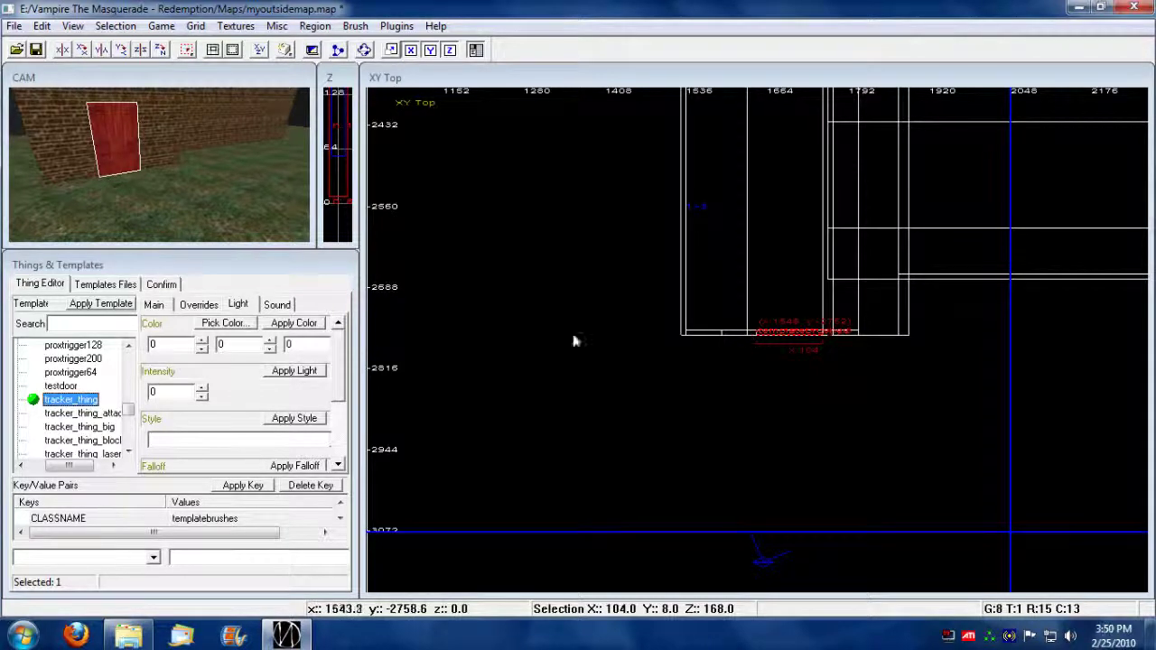
Step: Choose ClickExit.class from the Codex folder as the door entity's script override and apply it
click(199, 306)
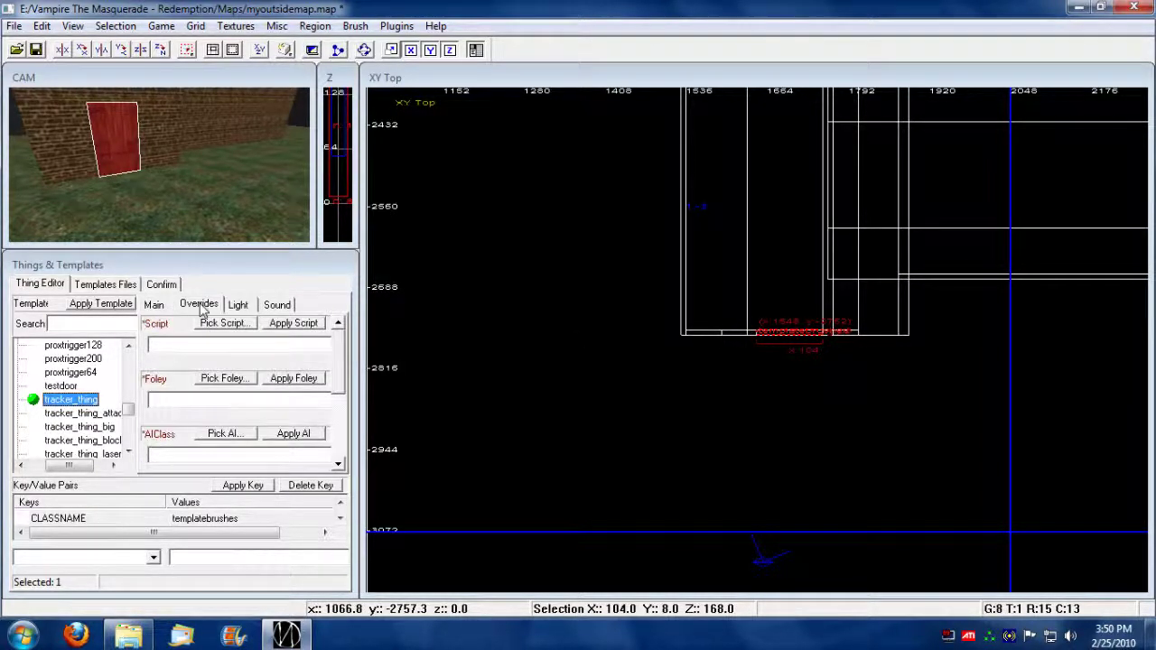
click(224, 323)
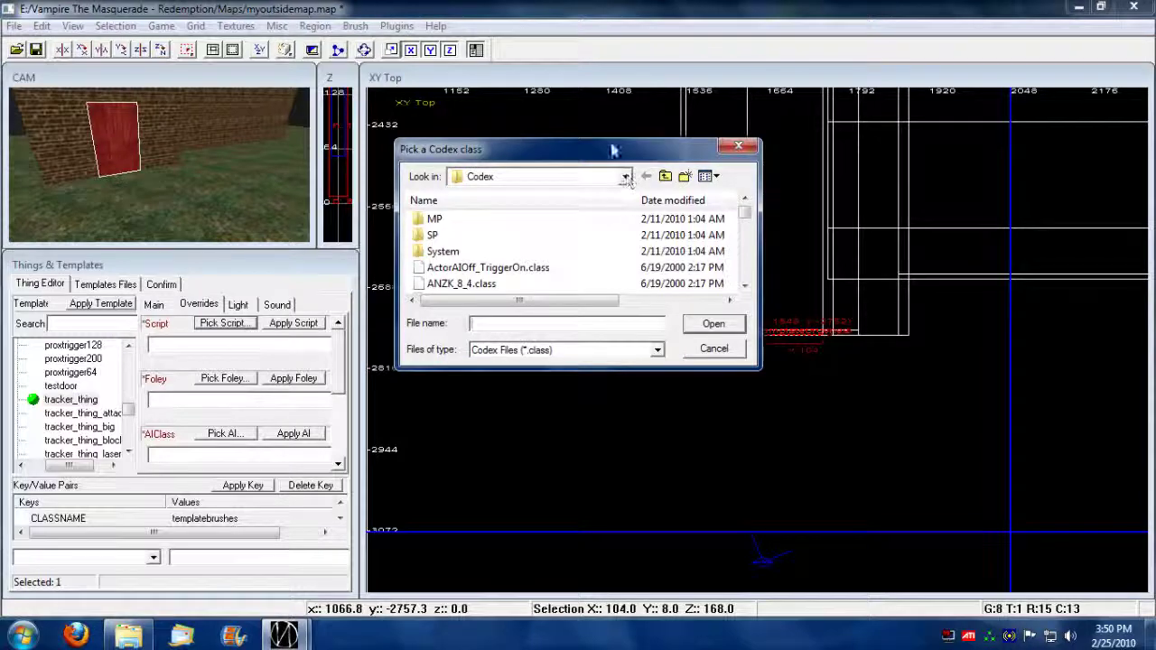
drag(611, 149, 588, 112)
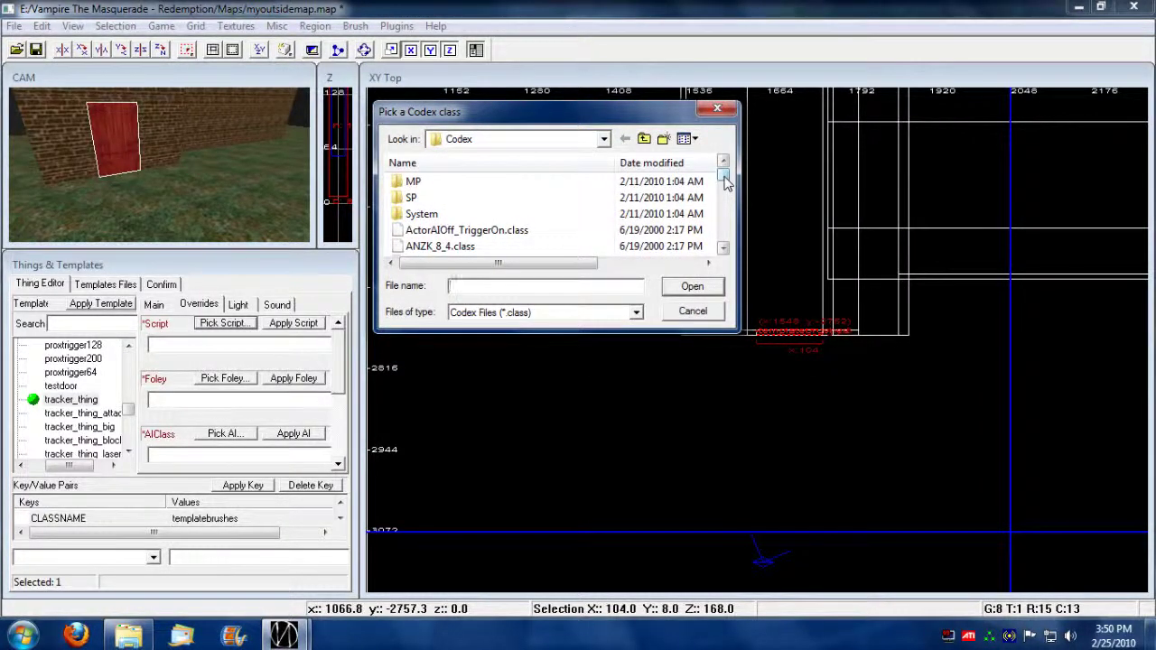
drag(727, 180, 725, 188)
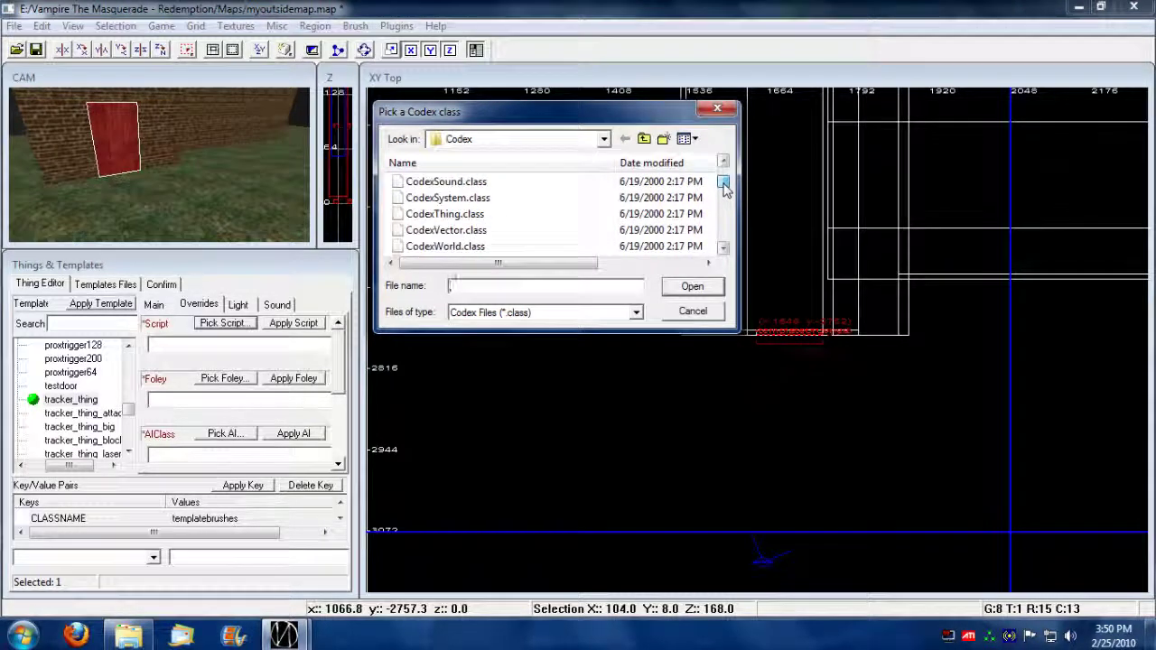
click(724, 247)
click(724, 247)
click(724, 246)
click(724, 247)
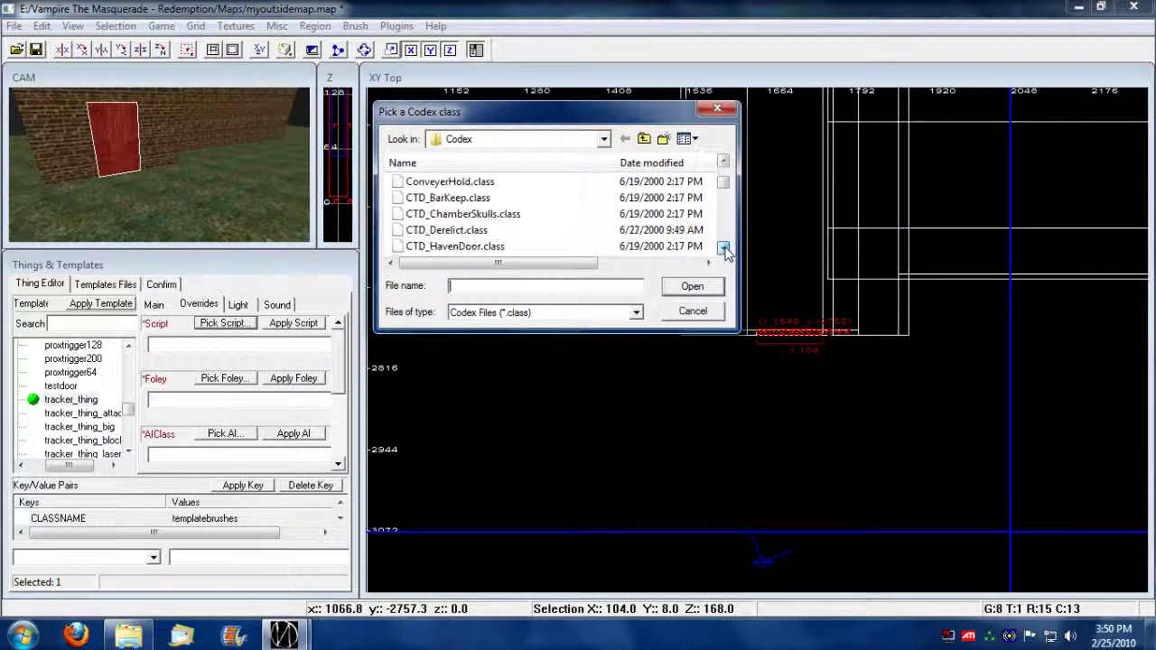
click(724, 247)
click(723, 247)
click(724, 247)
click(723, 246)
click(723, 247)
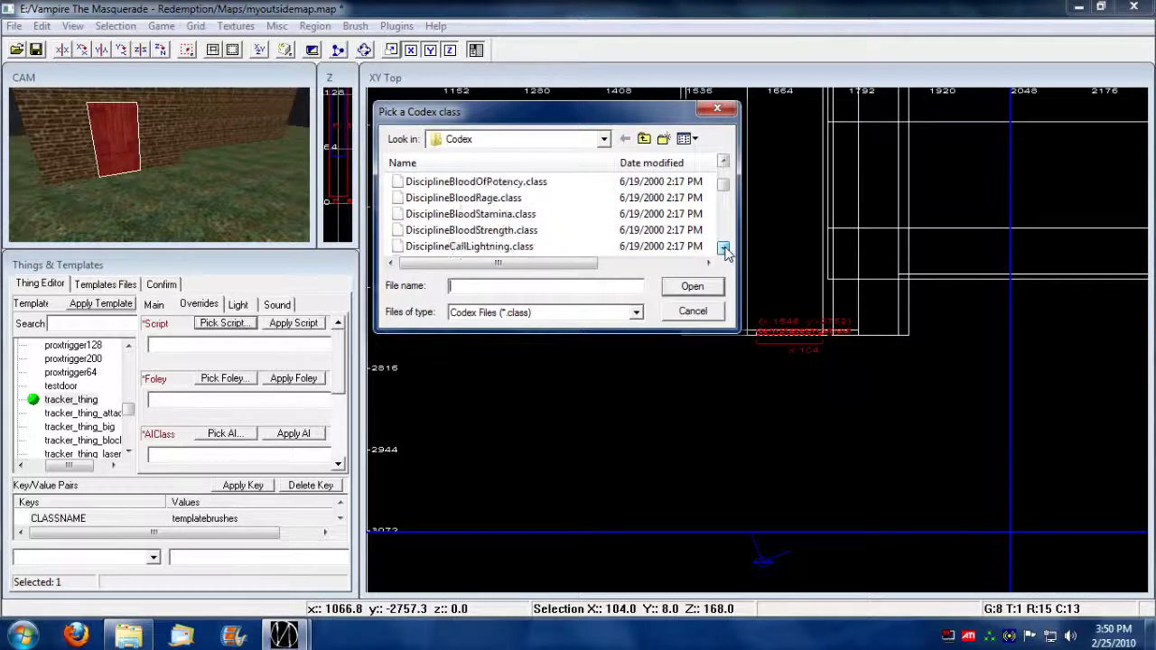
click(724, 162)
click(723, 161)
click(723, 162)
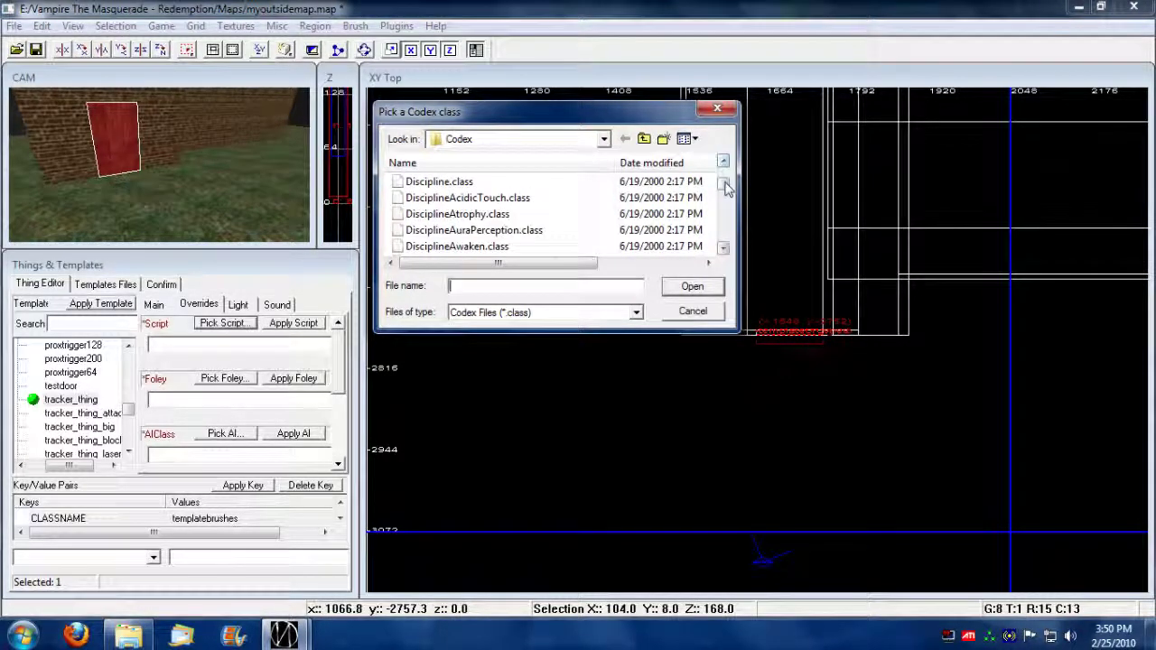
click(723, 162)
click(724, 162)
click(724, 162)
click(723, 162)
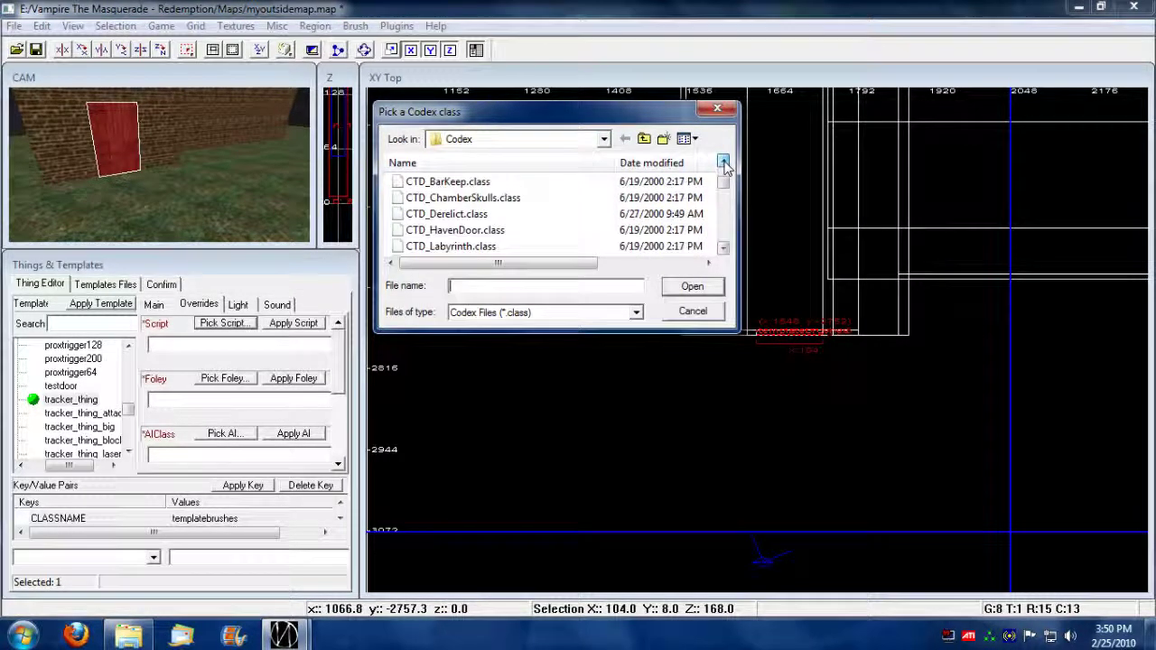
click(724, 162)
click(723, 162)
click(724, 161)
click(724, 162)
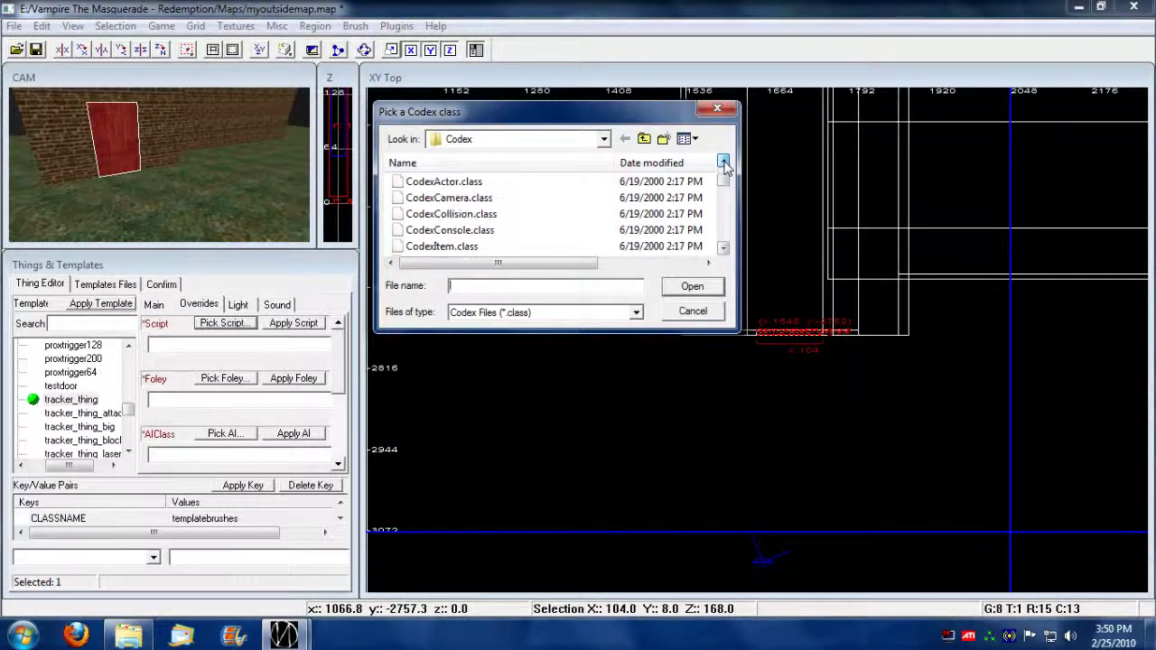
click(724, 162)
click(724, 161)
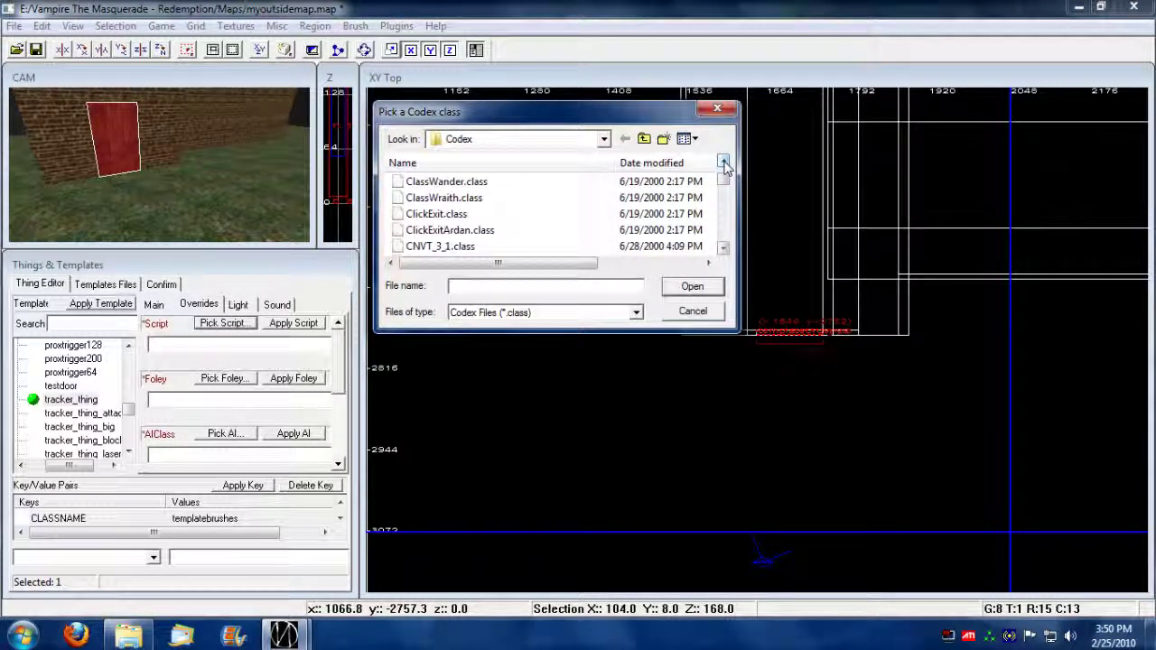
click(441, 216)
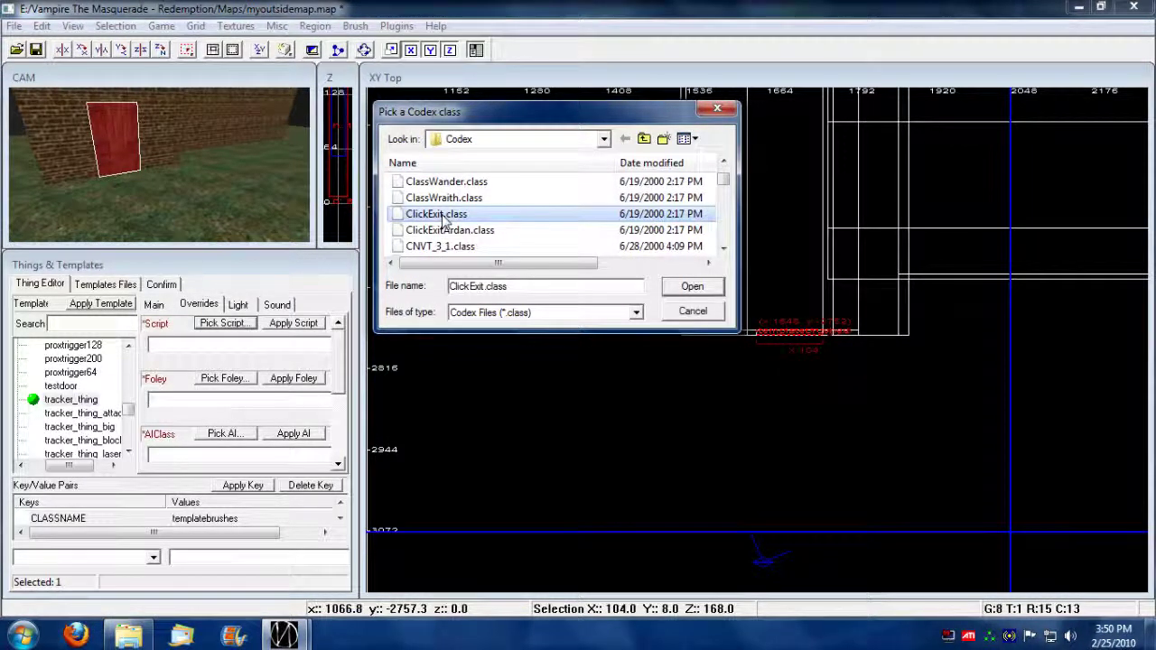
click(685, 287)
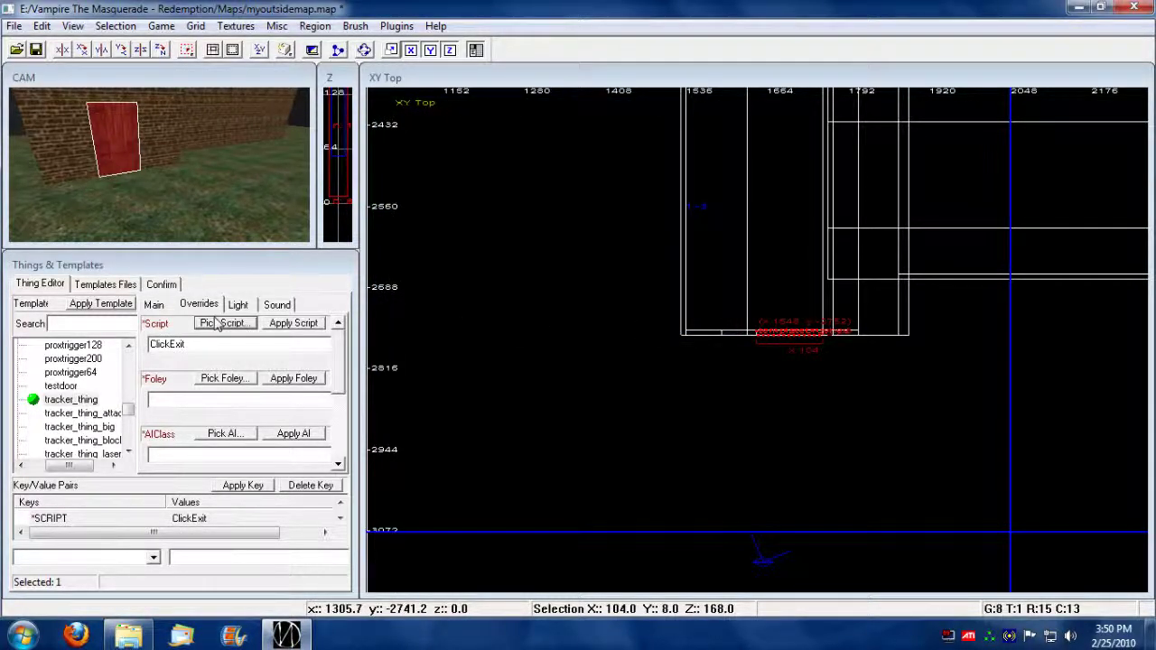
click(300, 327)
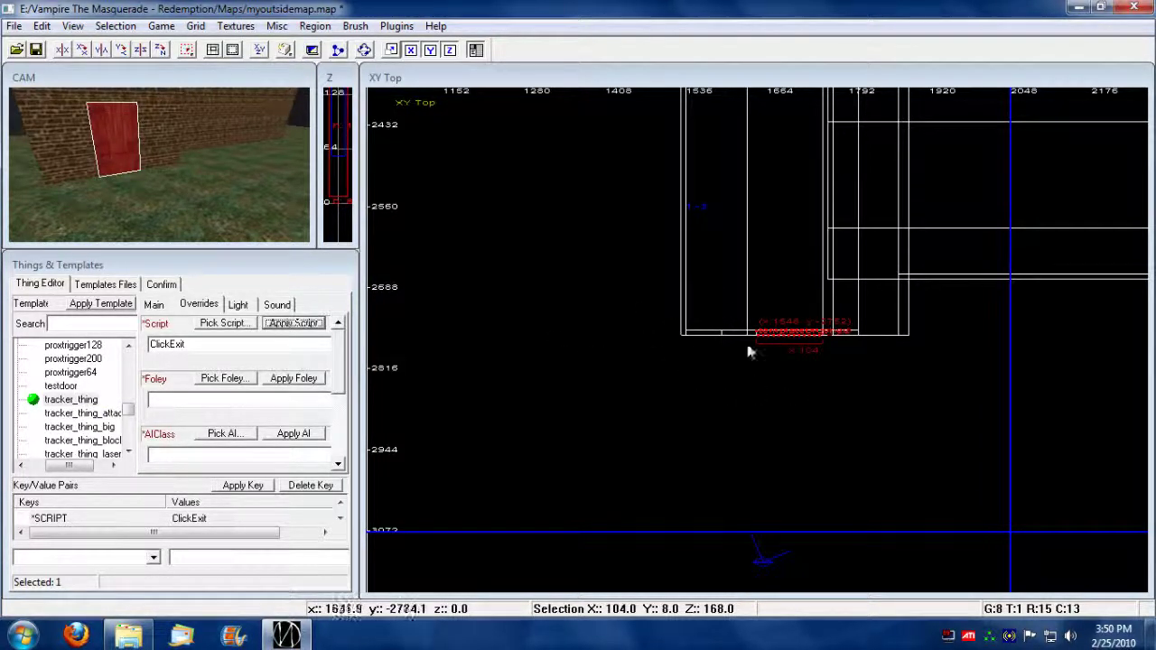
Step: Set the Exit number parameter of the door's ClickExit script to 1, apply it and close the Codex parameters
click(700, 340)
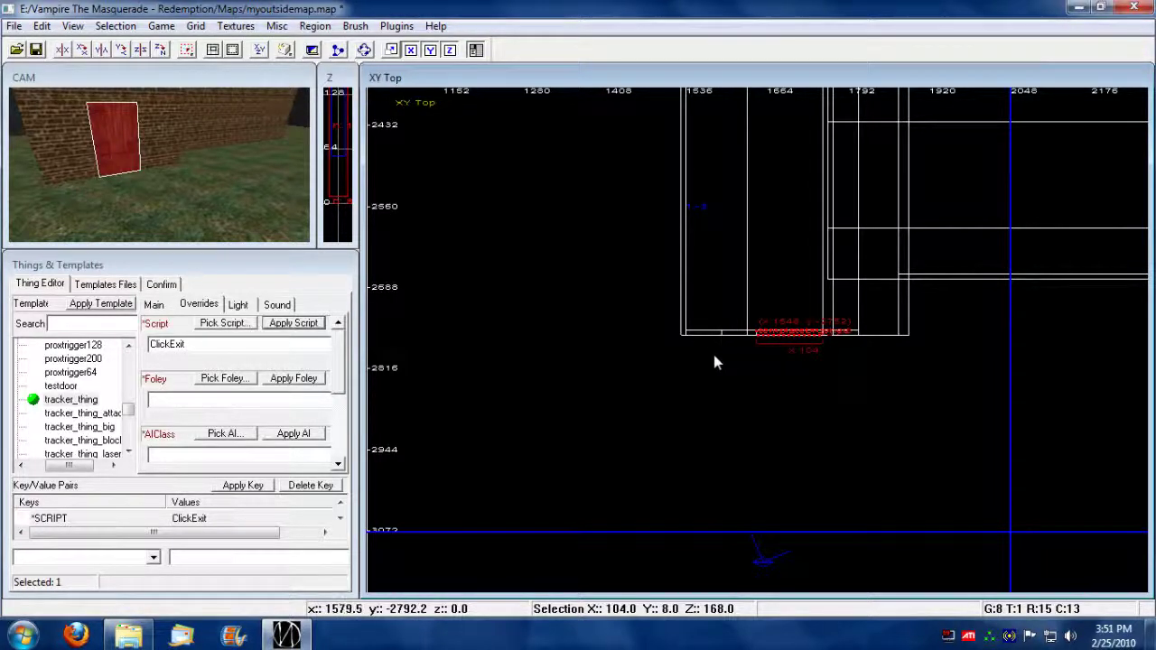
key(c)
drag(583, 150, 811, 176)
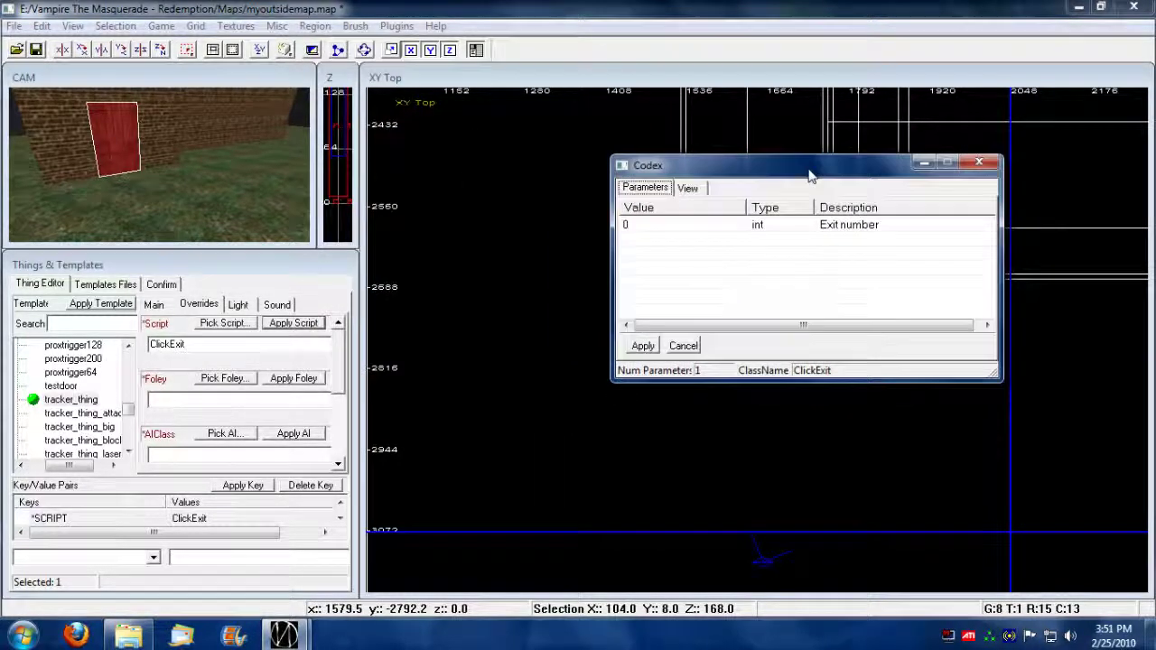
key(Escape)
click(627, 225)
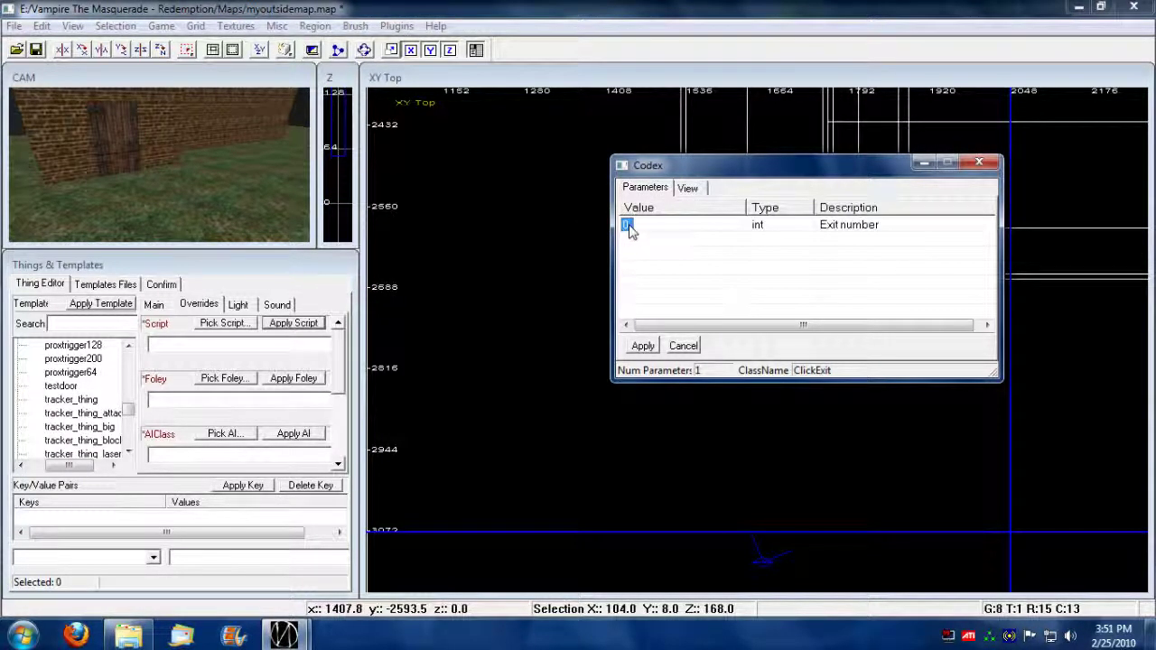
click(692, 228)
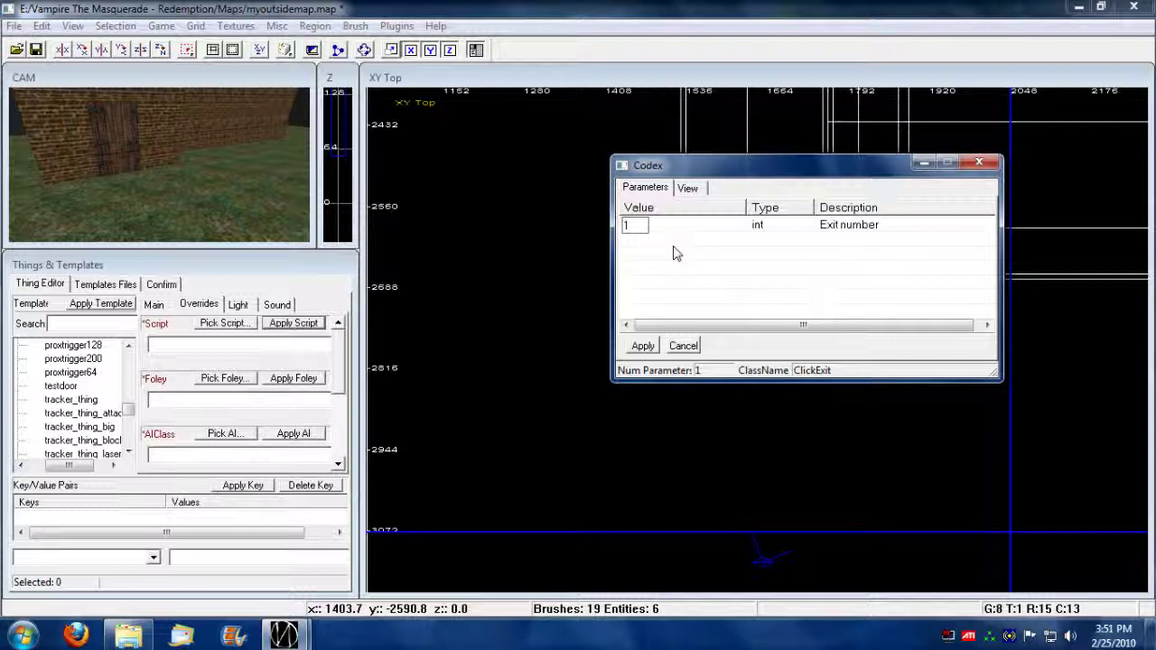
key(Return)
click(643, 348)
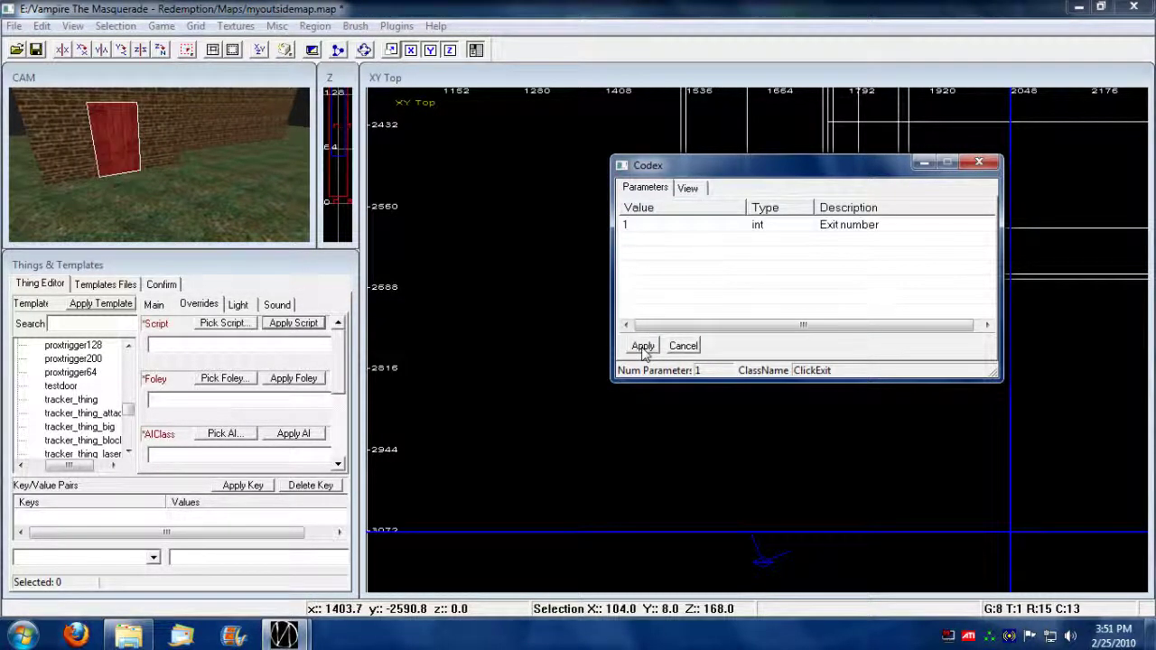
key(ctrl+s)
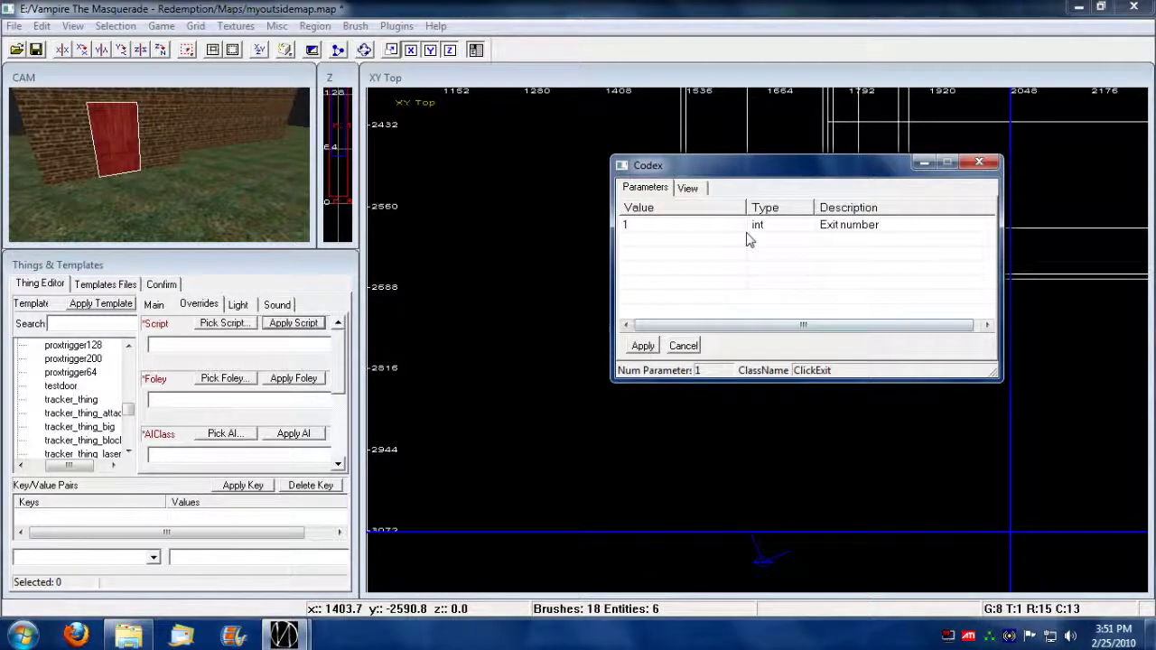
click(982, 163)
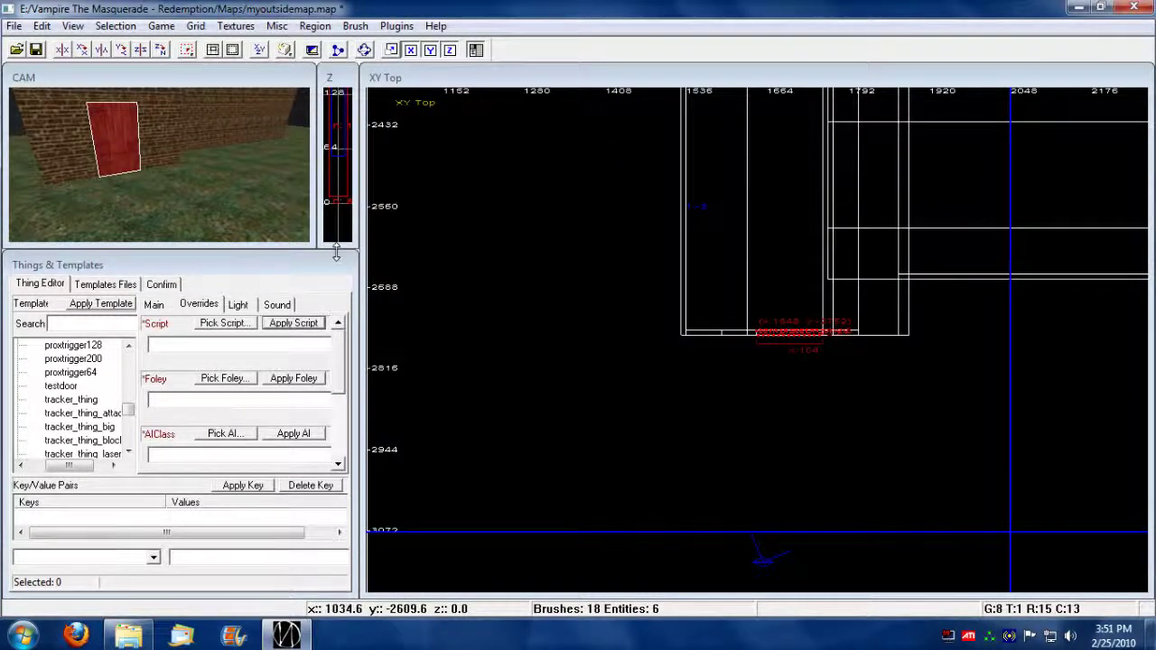
click(225, 204)
key(z)
key(a)
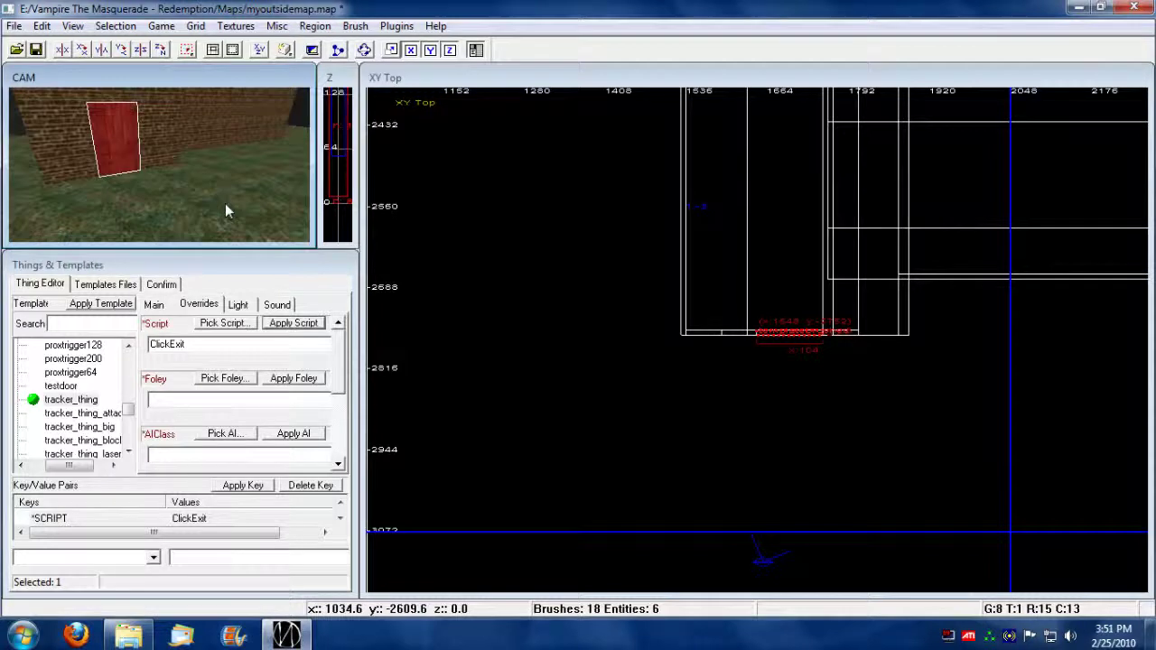
Step: Try to add a playerstarts_playerstart01 entity in front of the door with the door still selected
key(d)
key(d)
key(d)
key(z)
key(a)
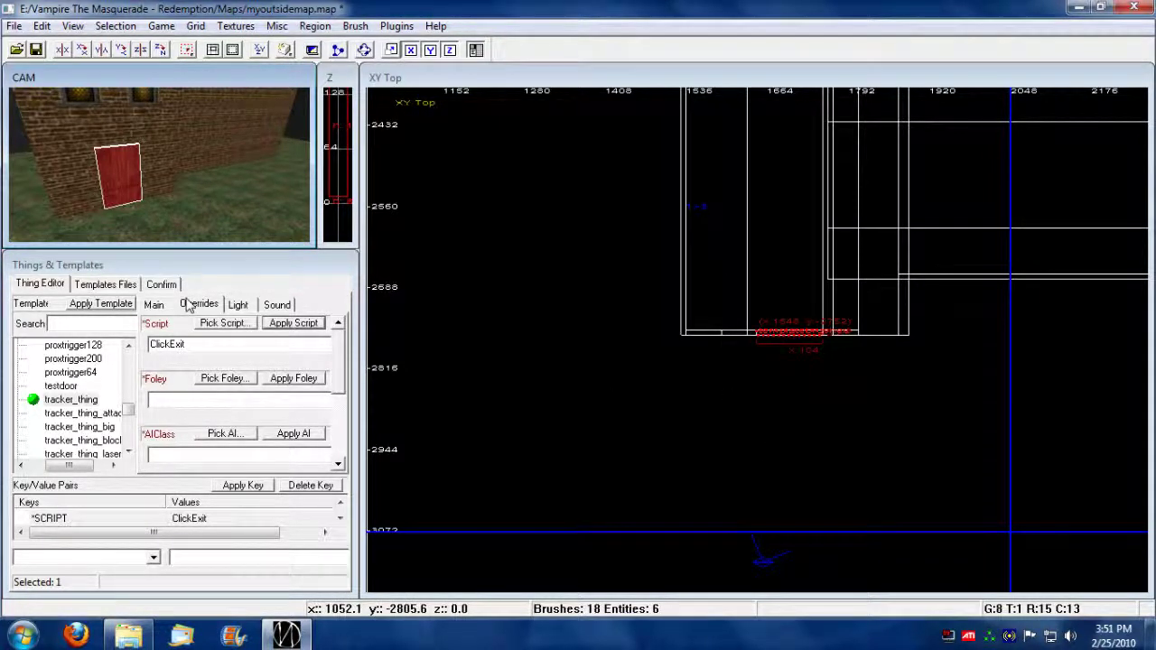
right_click(809, 374)
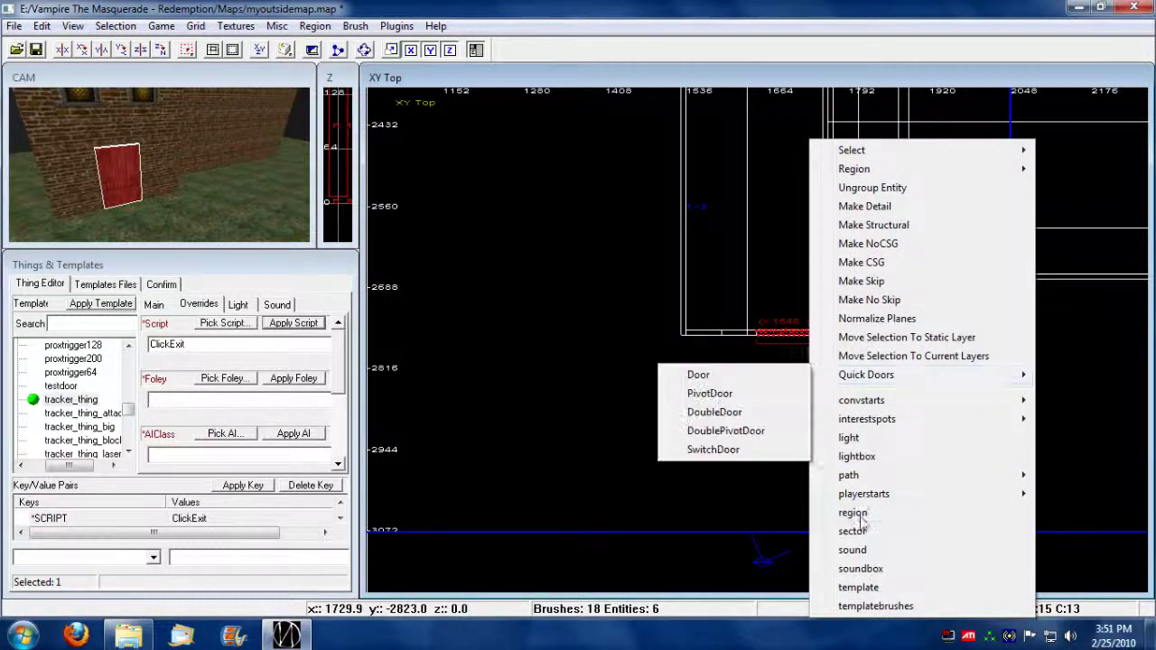
mouse_move(862, 494)
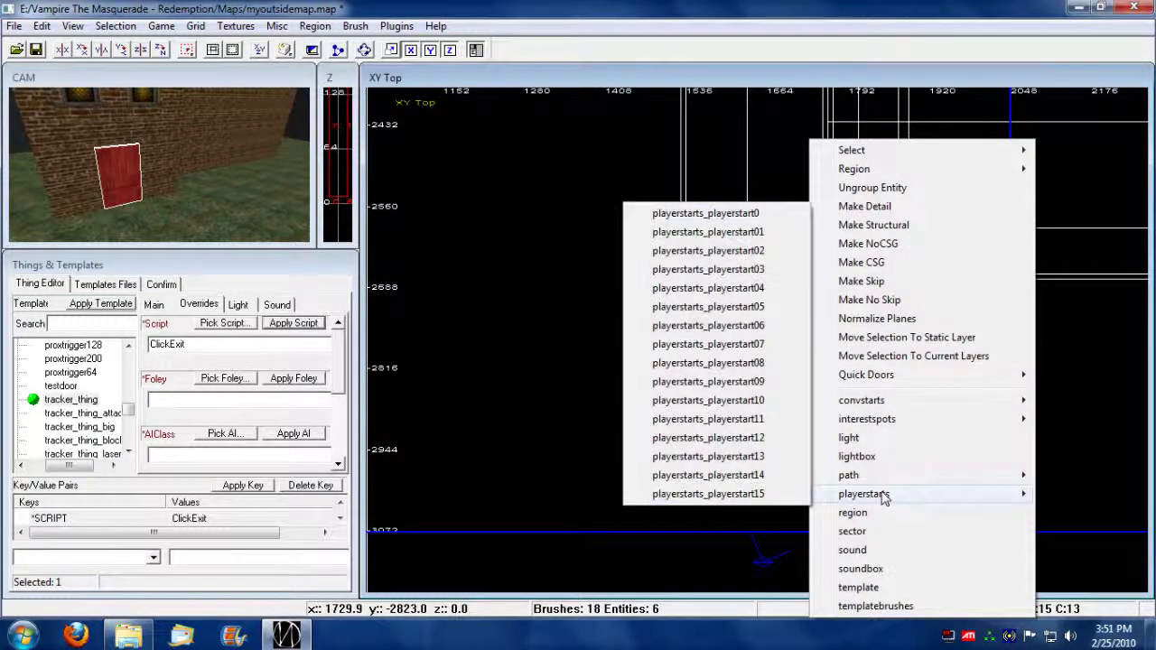
click(734, 234)
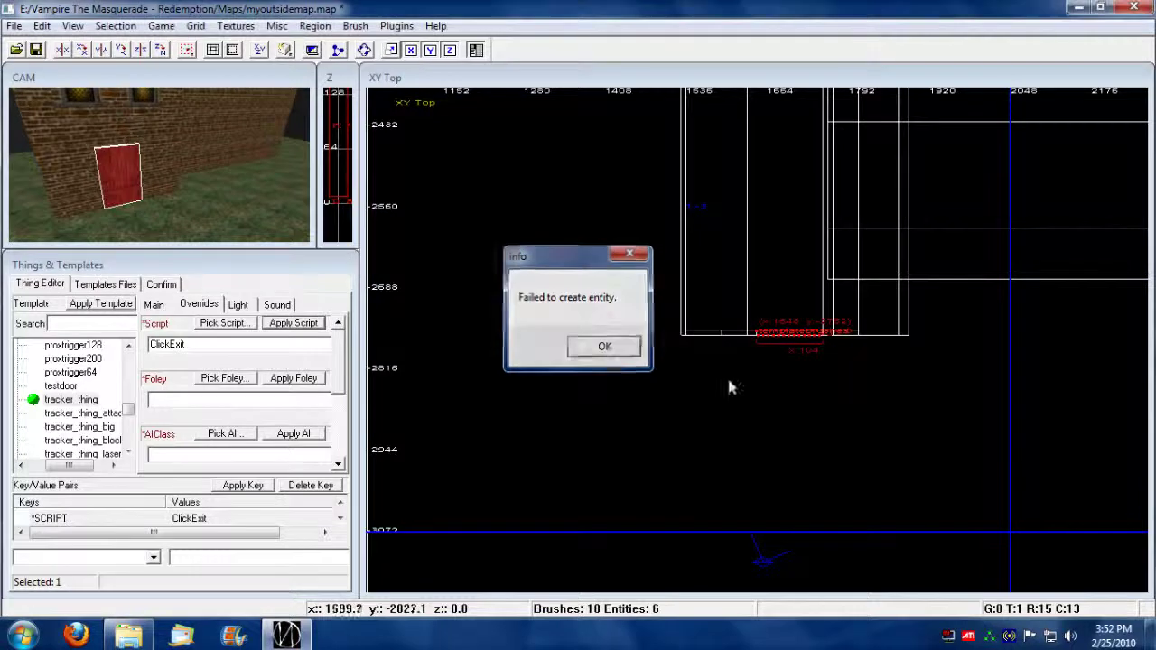
key(Return)
Step: Deselect the door and place a playerstarts_playerstart01 entity on the ground just in front of it
key(Escape)
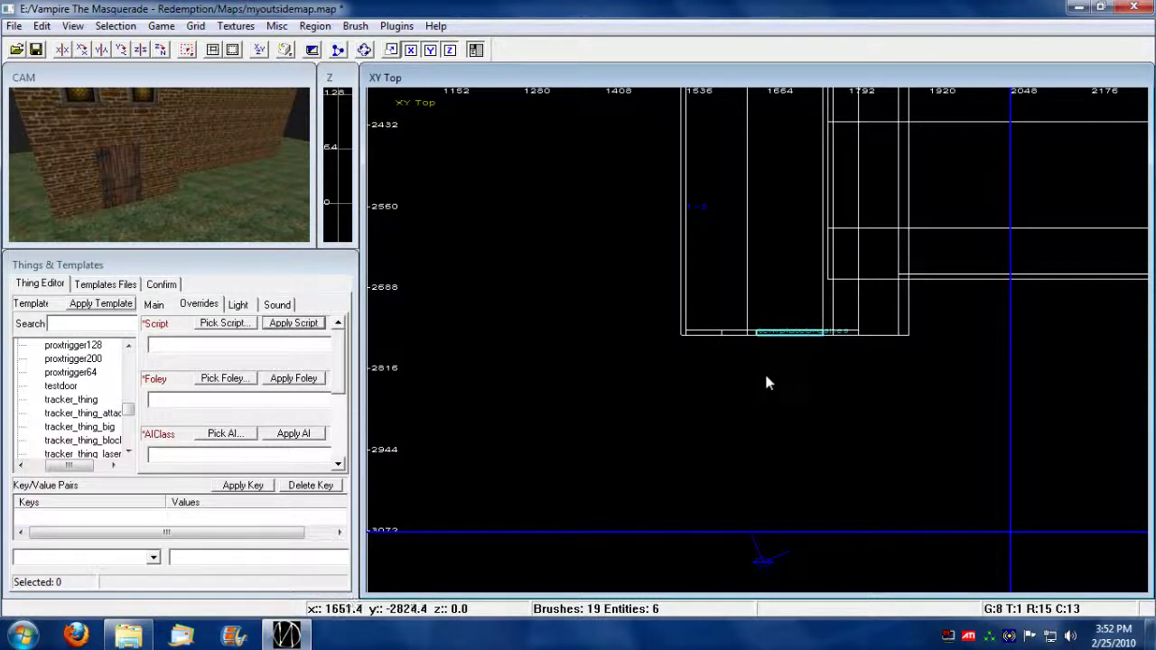
right_click(766, 383)
mouse_move(867, 495)
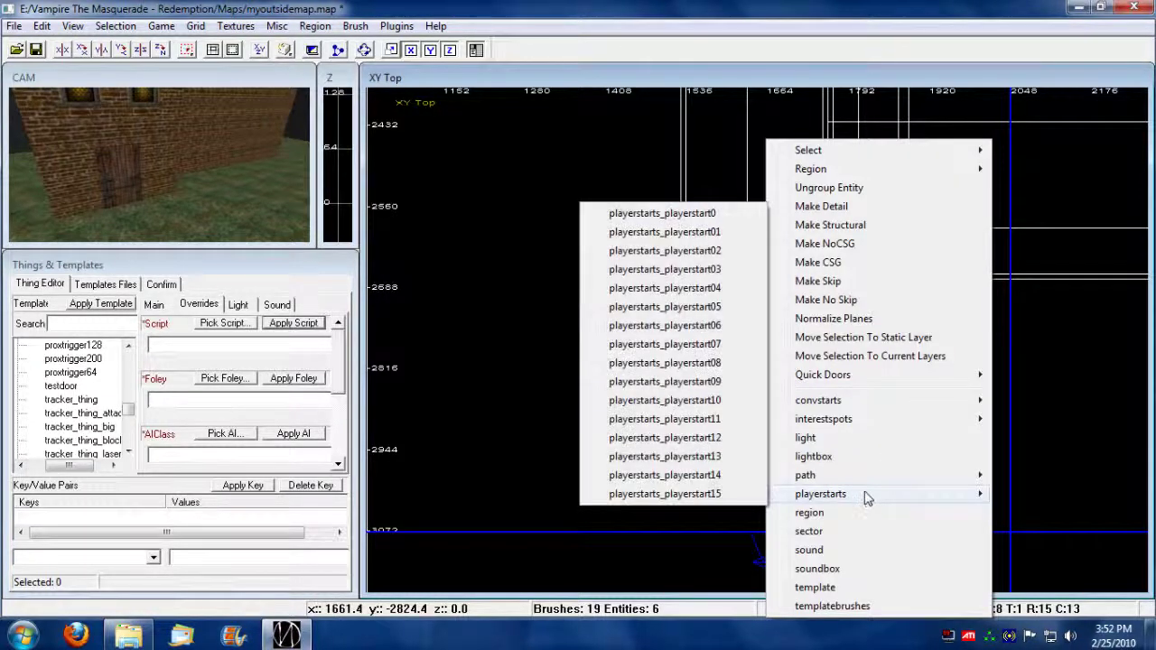
click(706, 232)
drag(784, 348, 760, 381)
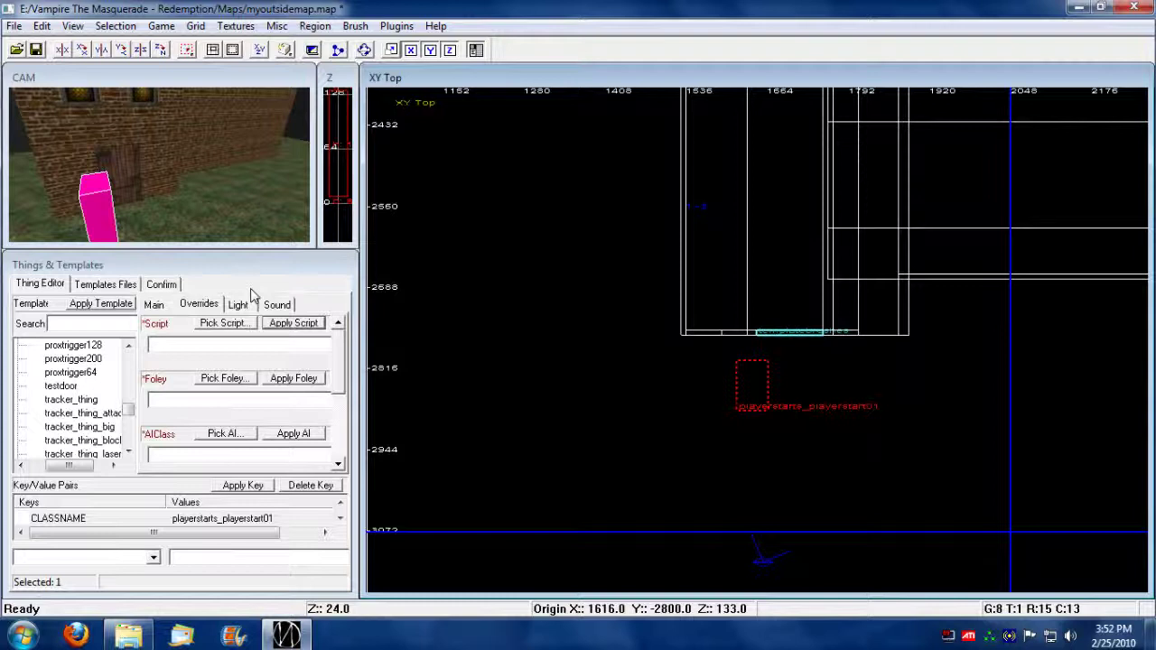
Step: Set the new player start's yaw to 180 and nudge it into place at X 1641, Y -2840
click(155, 305)
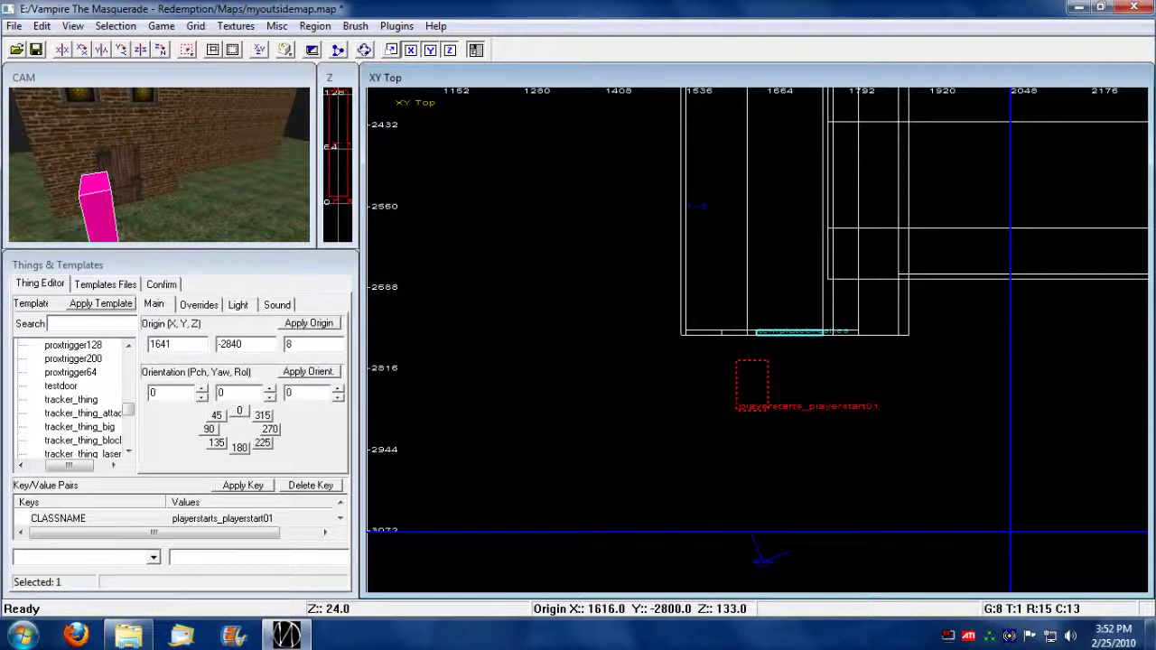
click(239, 447)
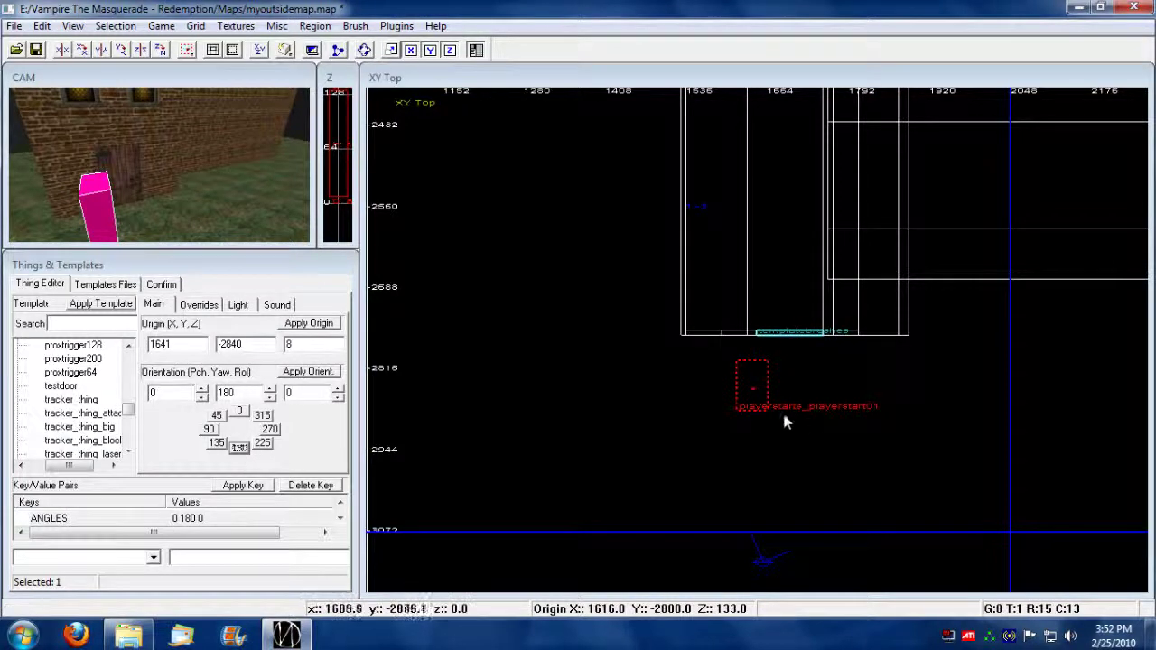
mouse_move(745, 393)
mouse_down()
mouse_move(733, 389)
mouse_move(747, 397)
mouse_up()
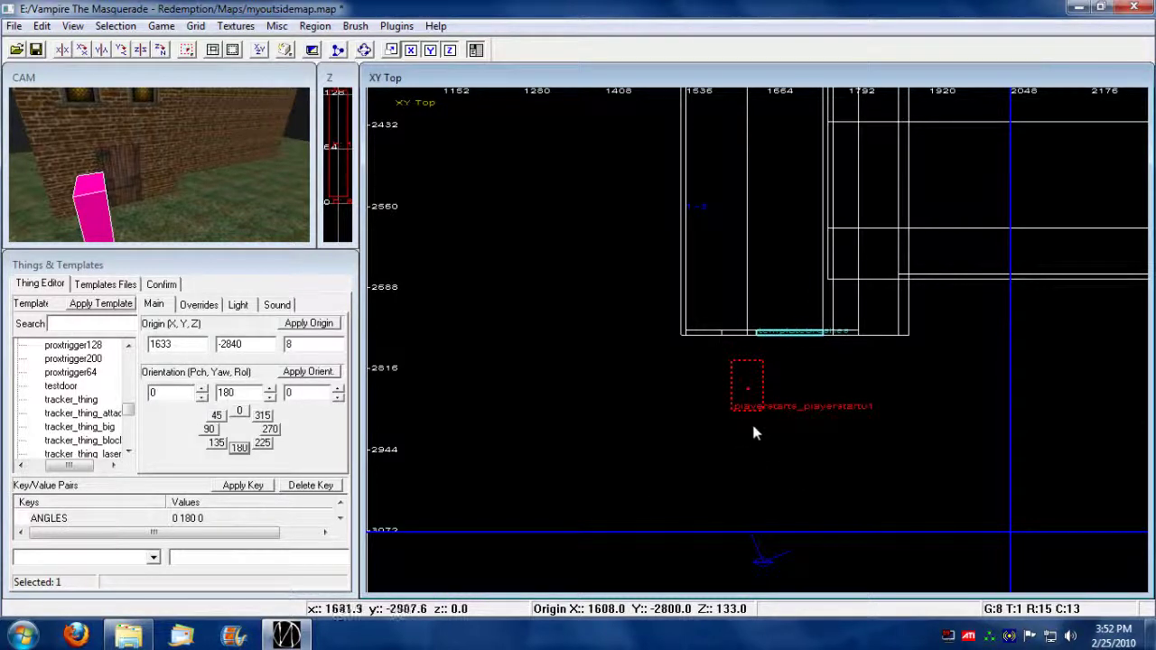
drag(744, 383, 750, 383)
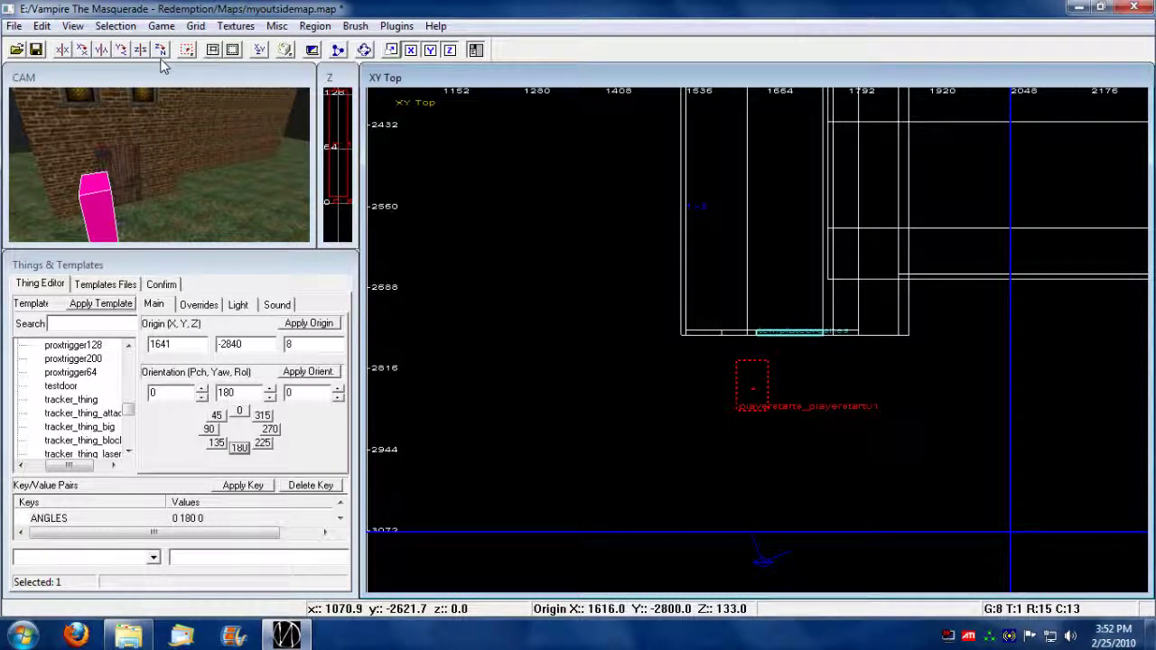
Step: Duplicate the player start and arrange the four playerstart01 entities in a two-by-two block in front of the door
click(259, 51)
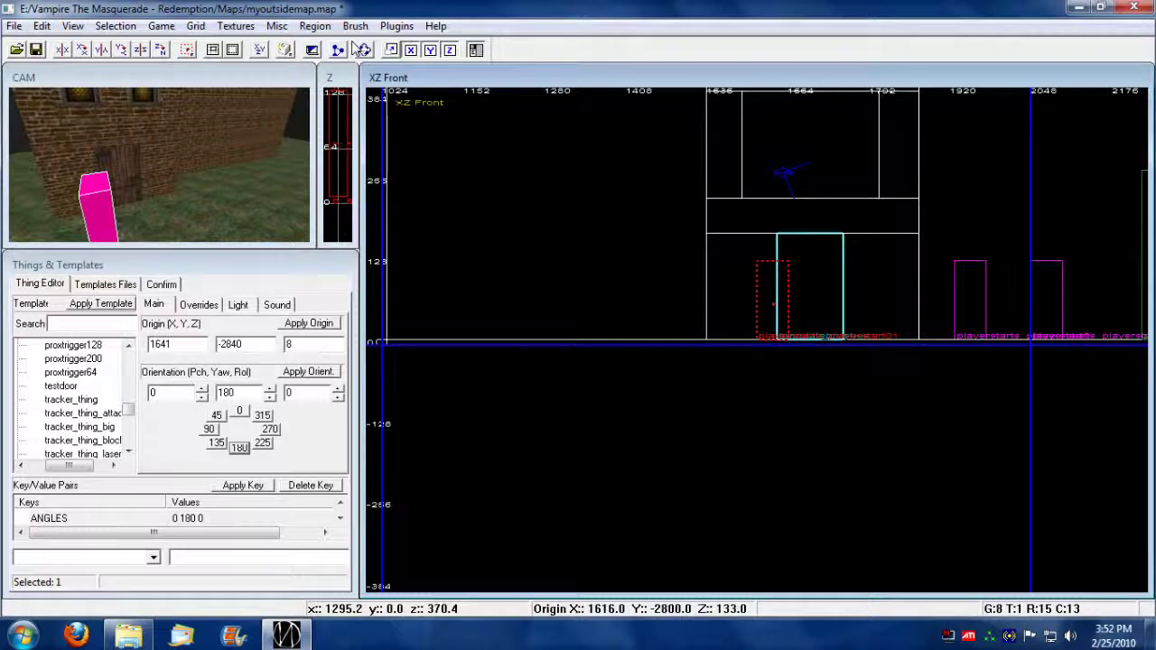
click(259, 50)
click(259, 50)
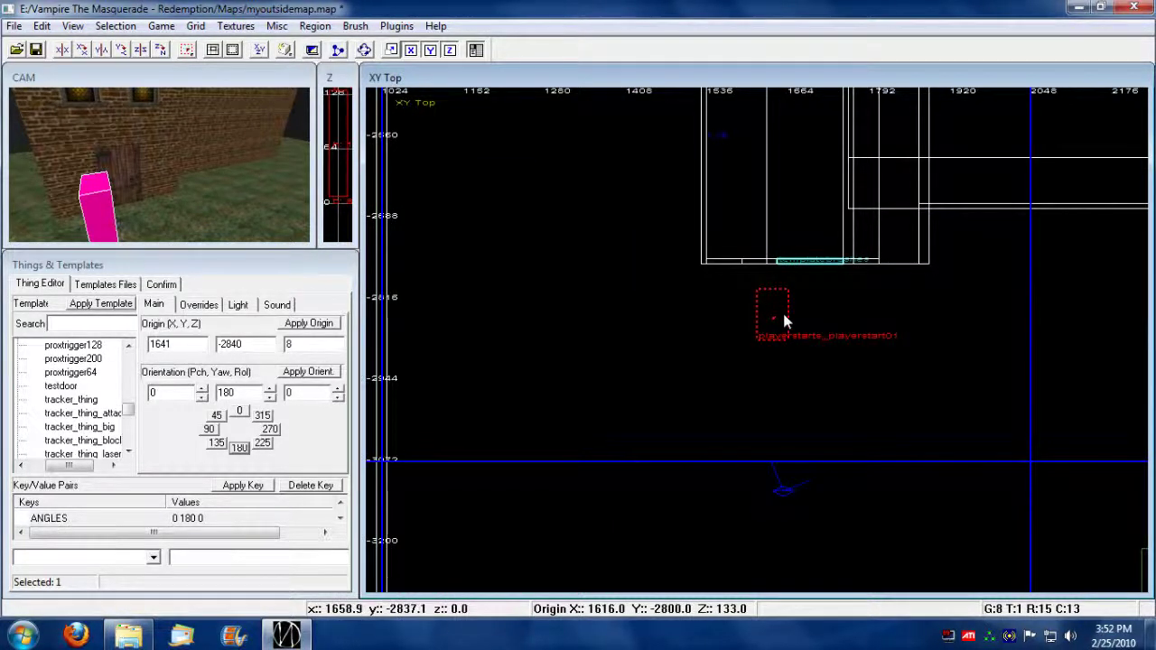
mouse_move(783, 313)
mouse_down()
mouse_move(773, 320)
mouse_move(818, 309)
mouse_move(822, 329)
mouse_move(758, 380)
mouse_move(822, 386)
mouse_move(807, 384)
mouse_up()
key(space)
key(space)
key(space)
key(space)
key(Escape)
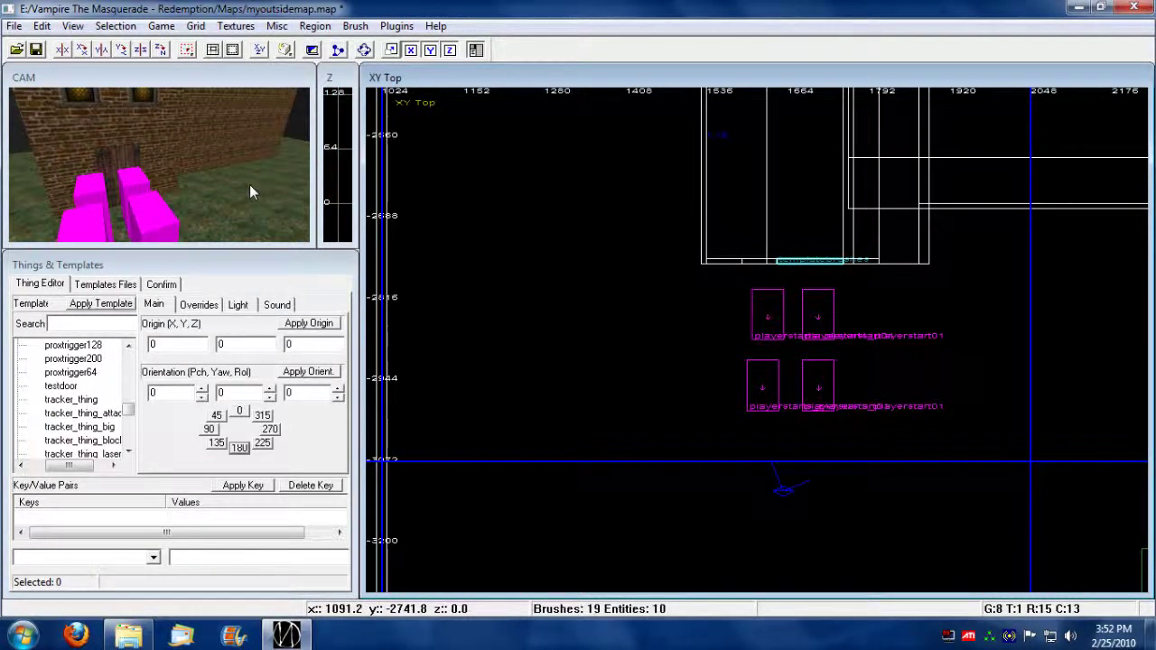
Step: Examine the four player starts and the door from several angles in the 3D view
key(Right)
key(Up)
key(Up)
key(Up)
key(Up)
key(Left)
key(Left)
key(Left)
key(Left)
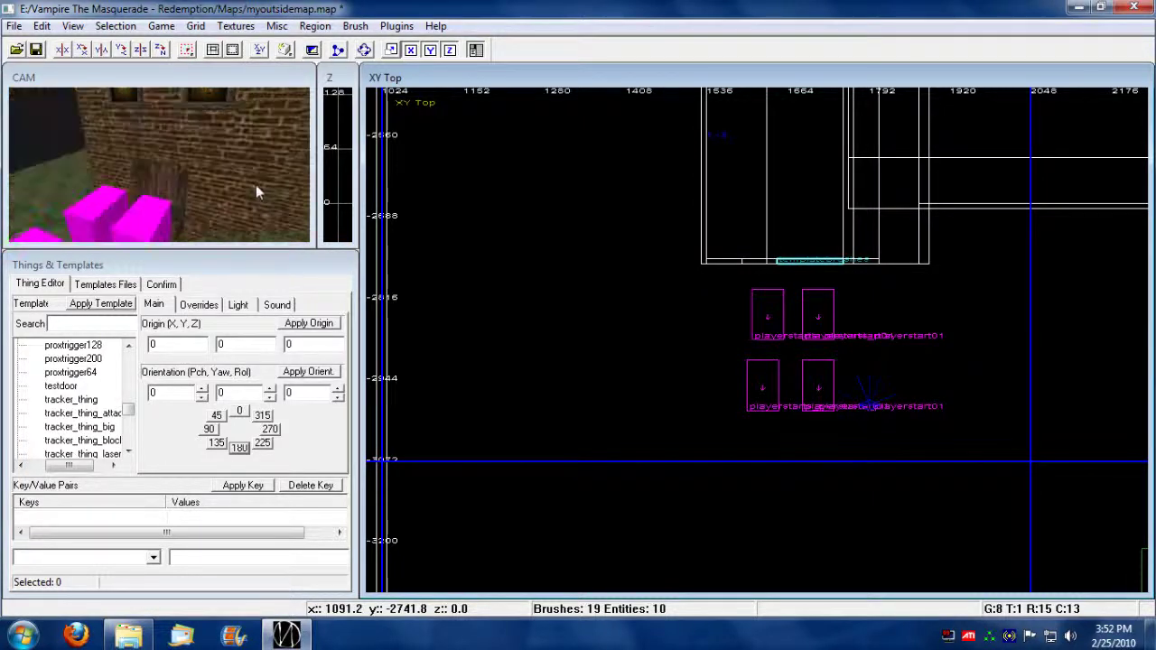
key(Down)
key(Down)
key(Down)
key(Down)
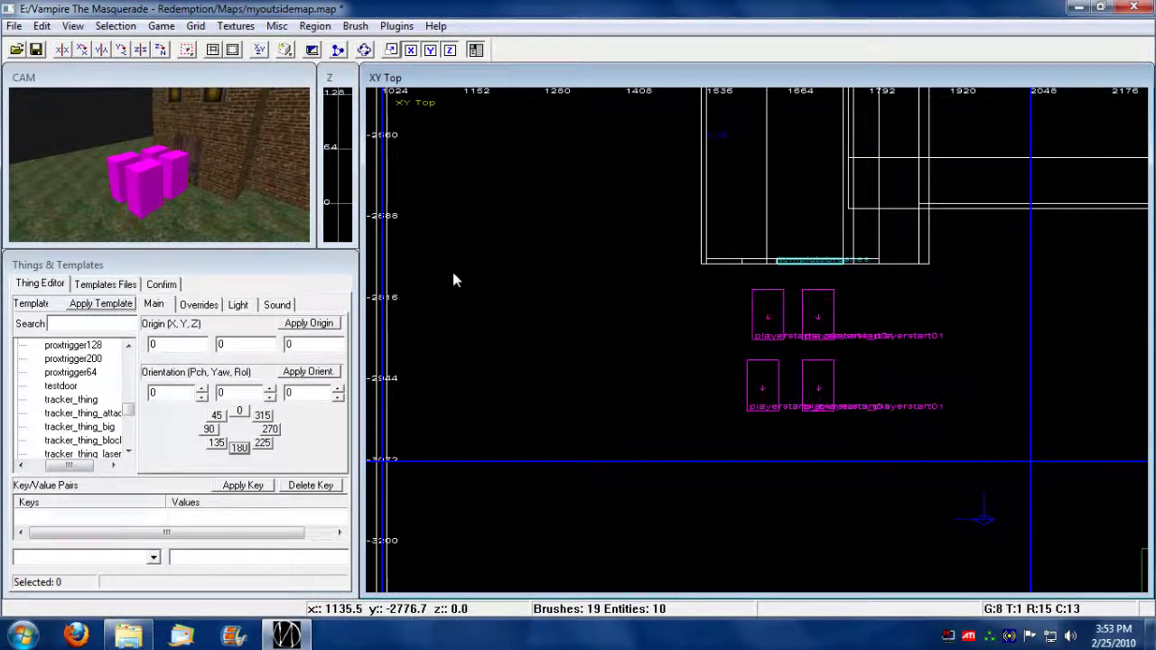
Step: Examine the overall map layout and the open ground between the building and the pine tree
click(198, 304)
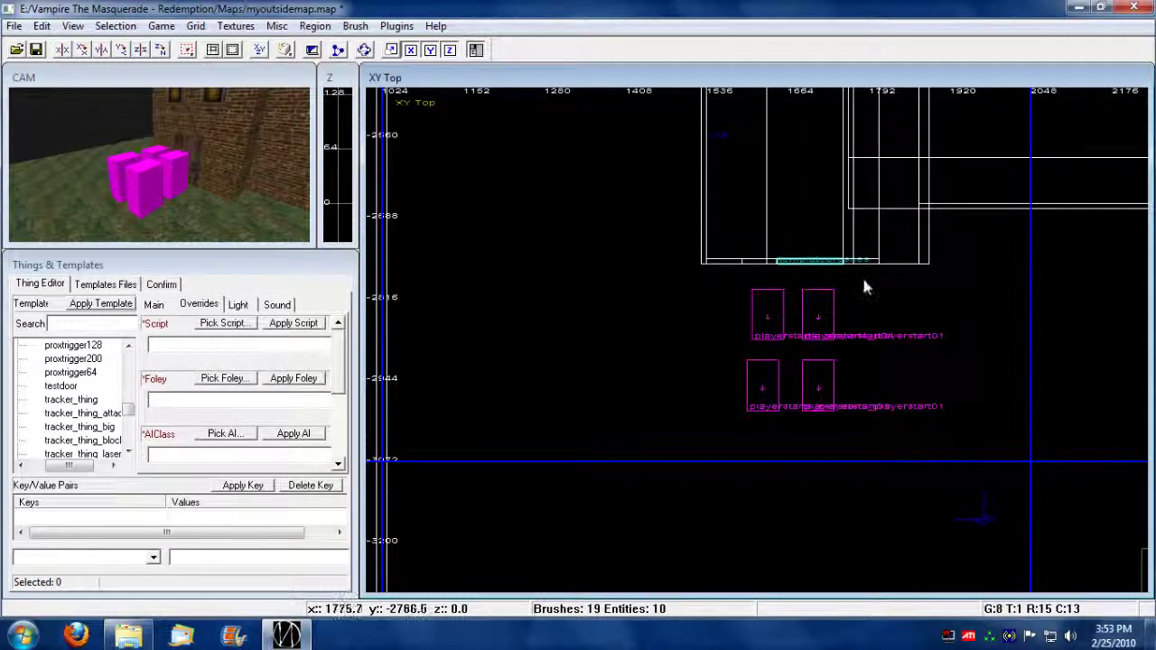
scroll(864, 286, down, 5)
right_drag(199, 200, 199, 200)
key(Right)
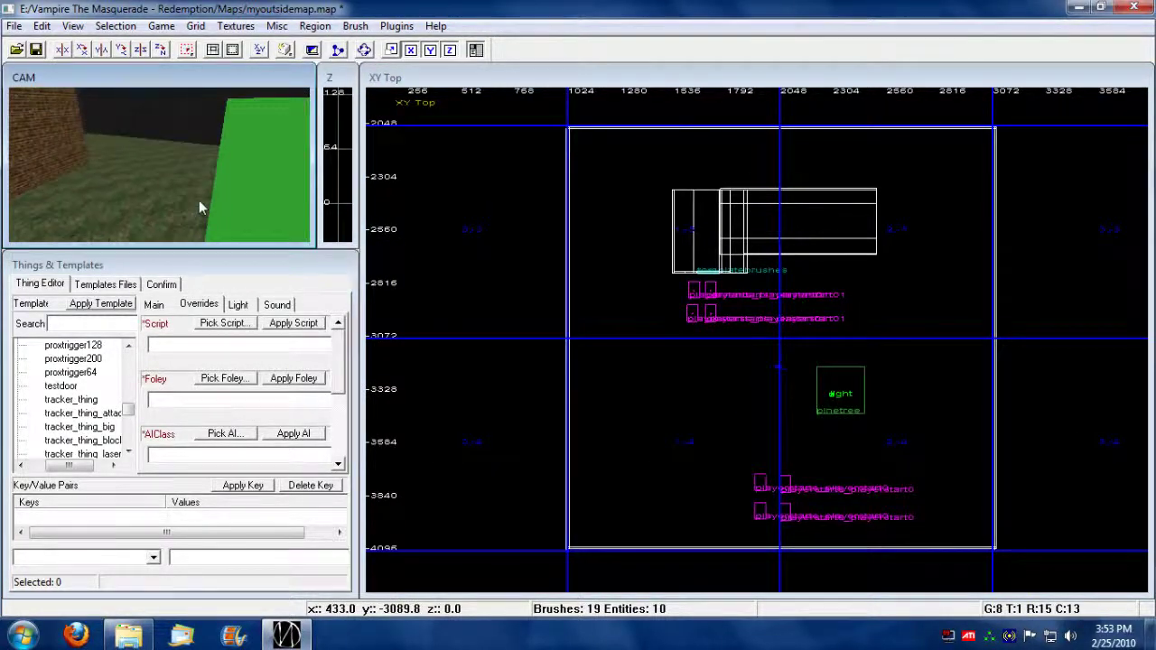
key(Up)
key(Up)
key(Up)
key(Up)
key(Up)
key(Up)
key(Up)
key(Left)
key(Left)
key(Left)
key(Left)
key(Left)
key(Right)
key(Right)
key(Right)
key(Right)
key(Right)
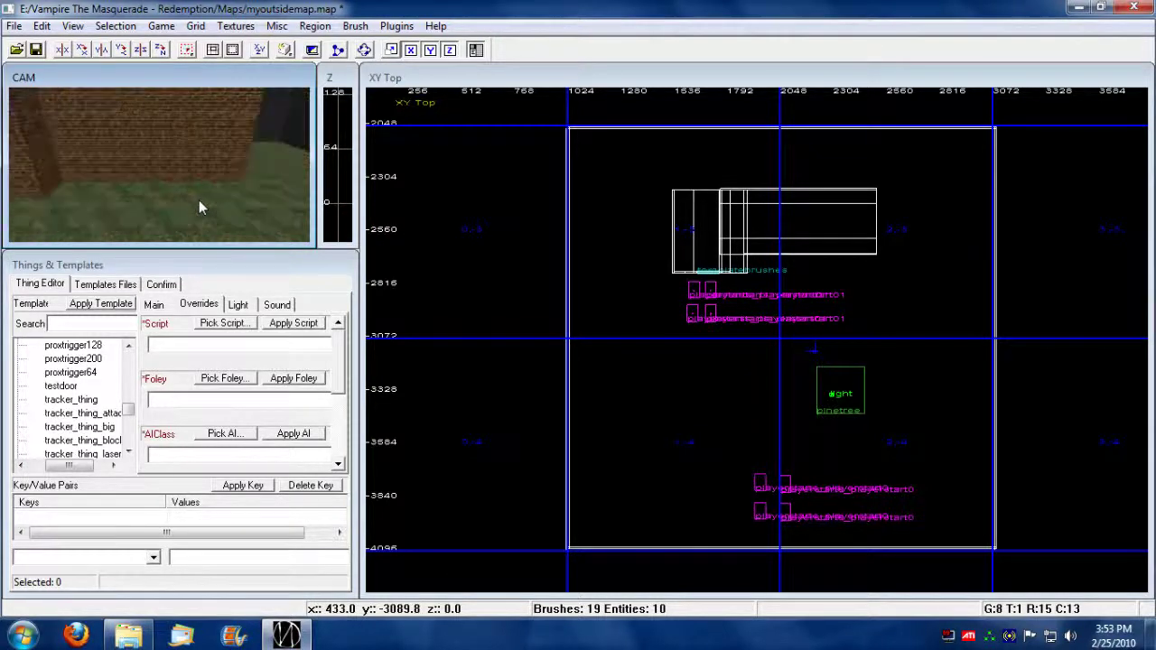
key(Left)
key(Left)
key(Right)
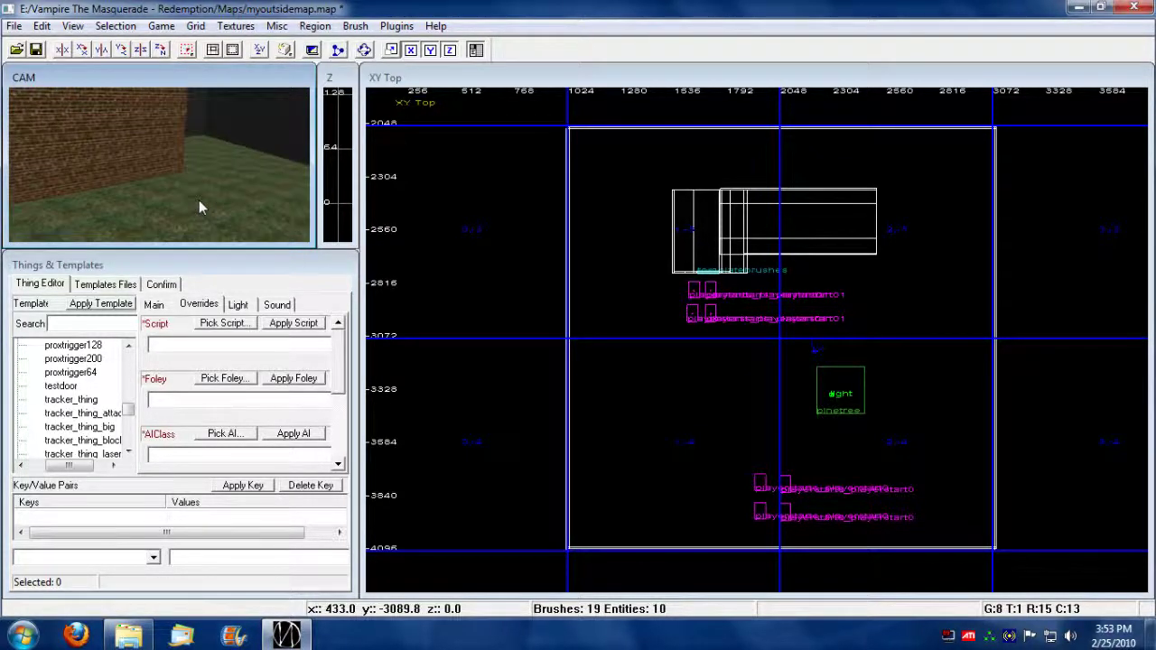
key(Right)
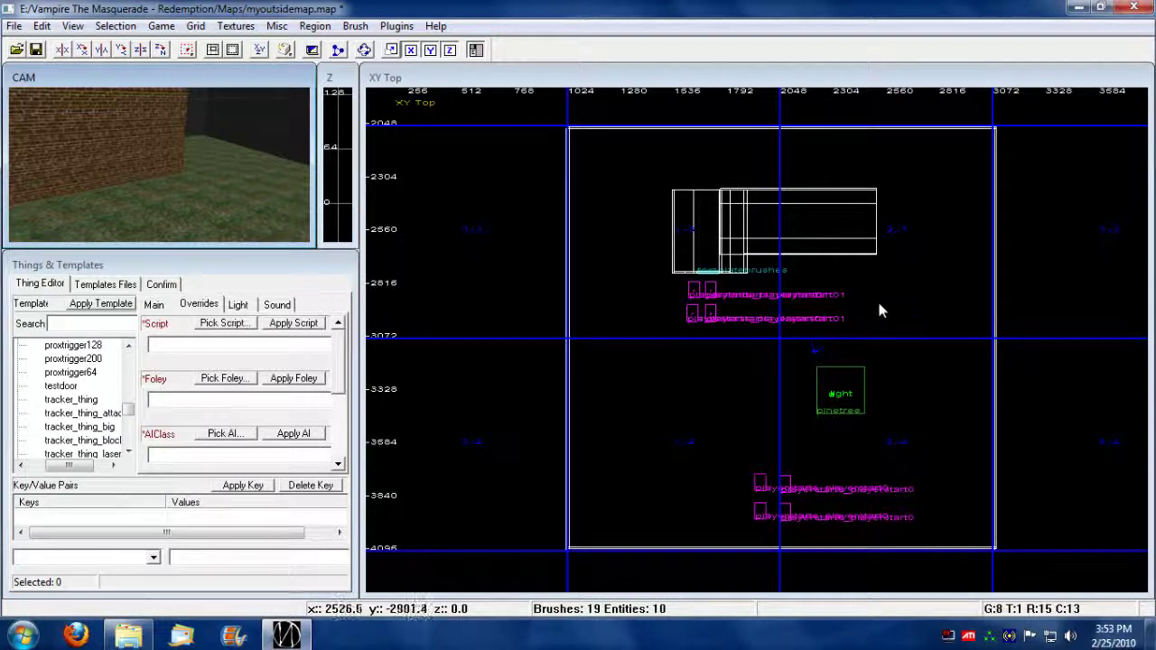
key(Right)
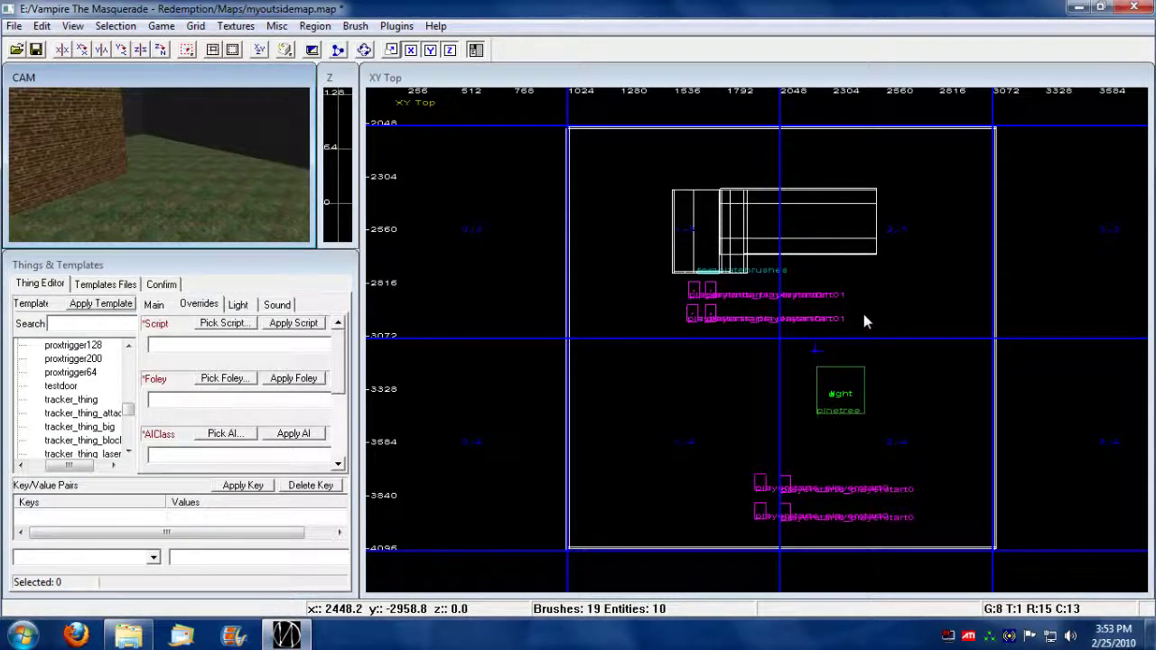
key(Right)
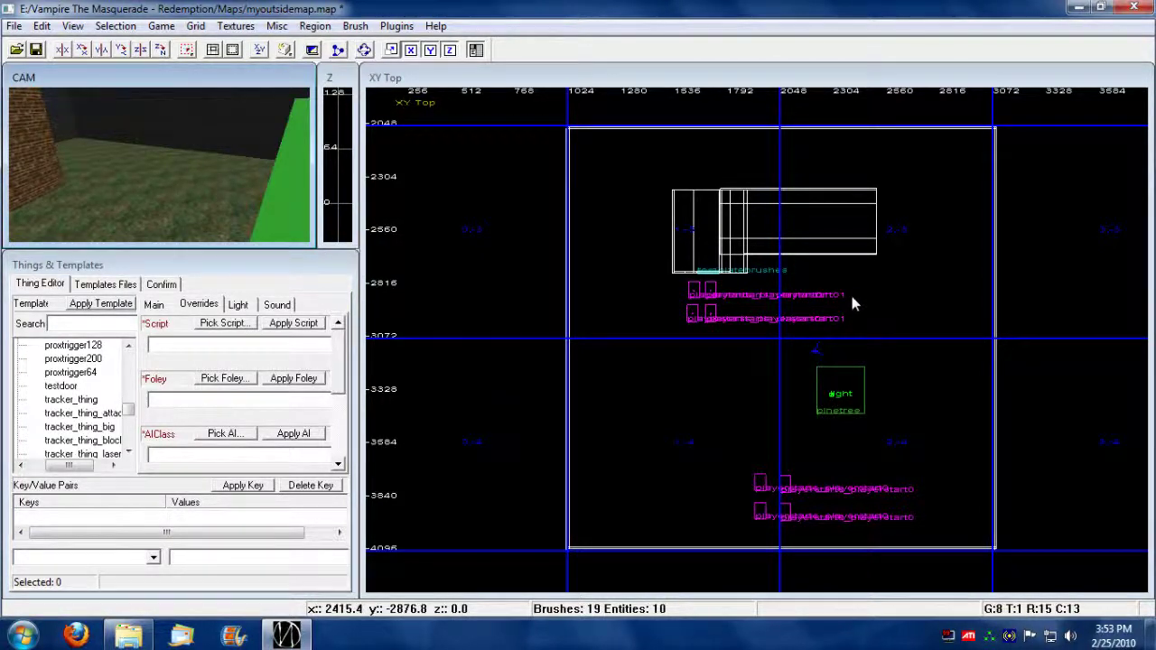
Step: Draw a box brush of about 384 by 272 units on the open ground between the long building wing and the pine tree
drag(830, 283, 910, 342)
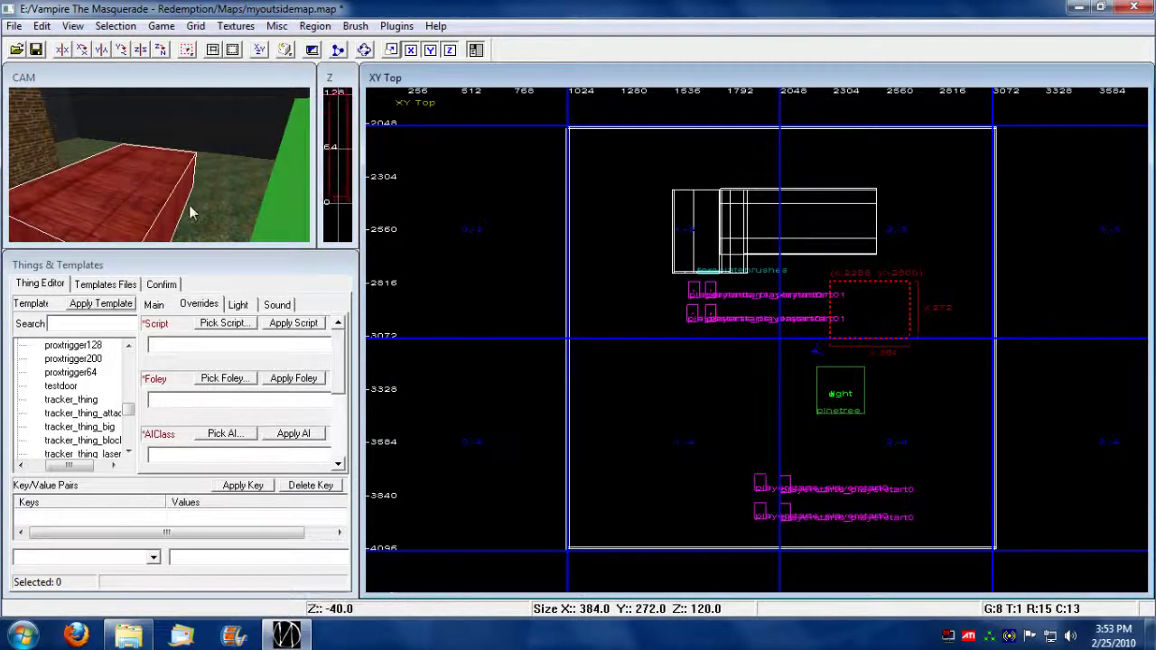
right_drag(162, 184, 292, 192)
click(261, 51)
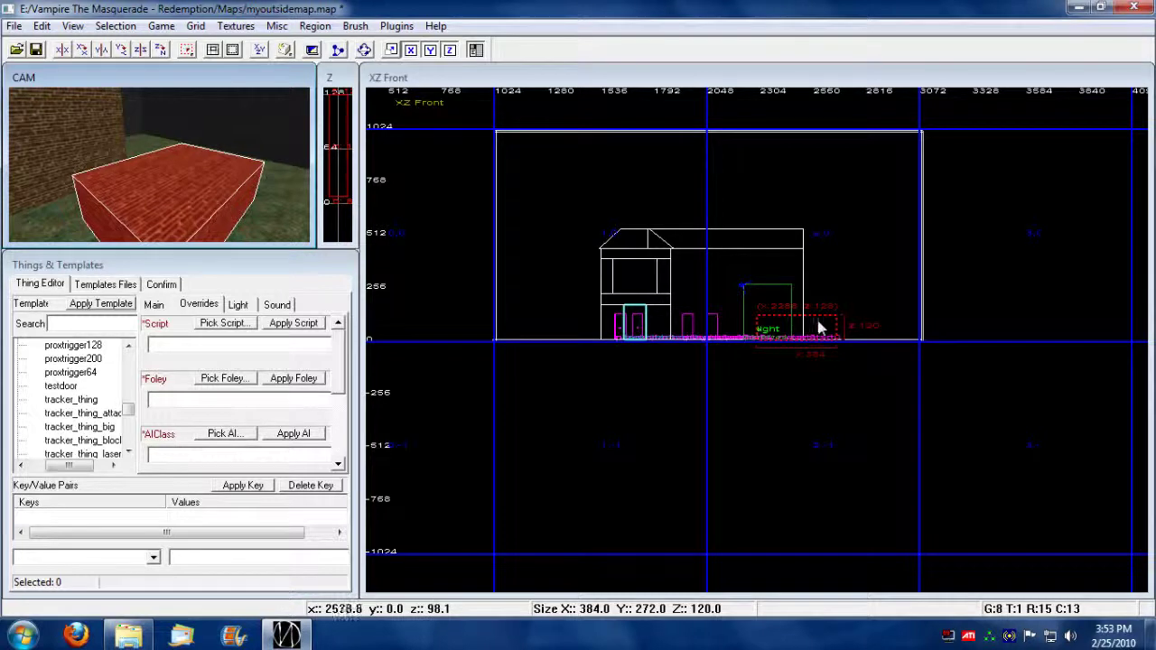
right_drag(139, 191, 217, 197)
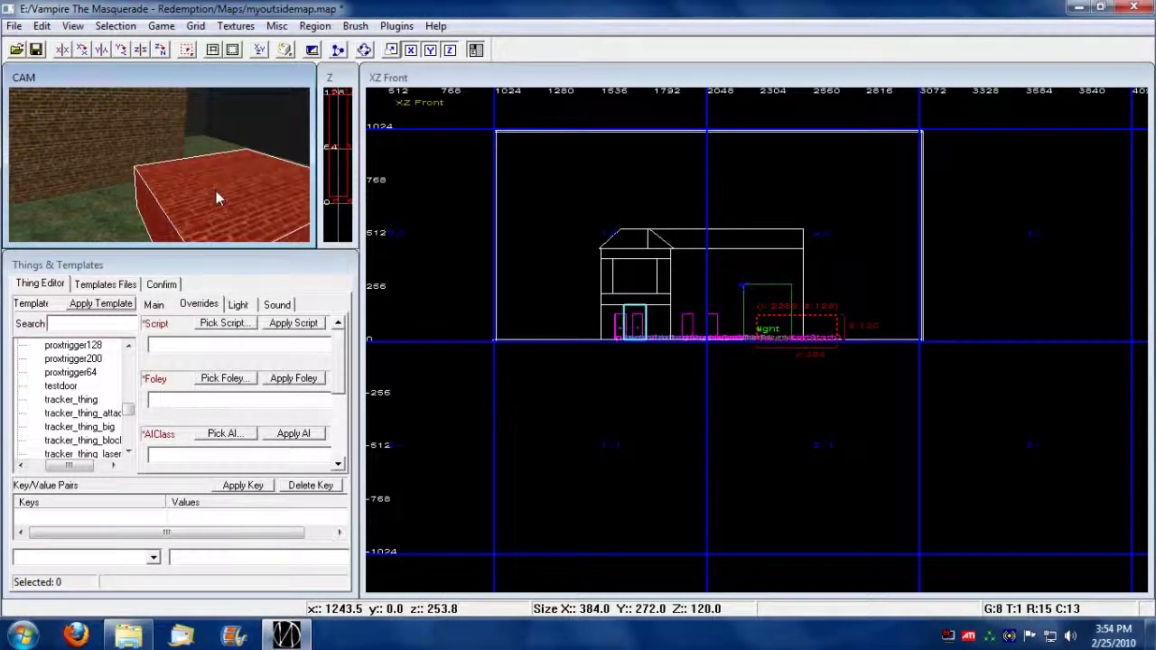
right_drag(216, 192, 171, 305)
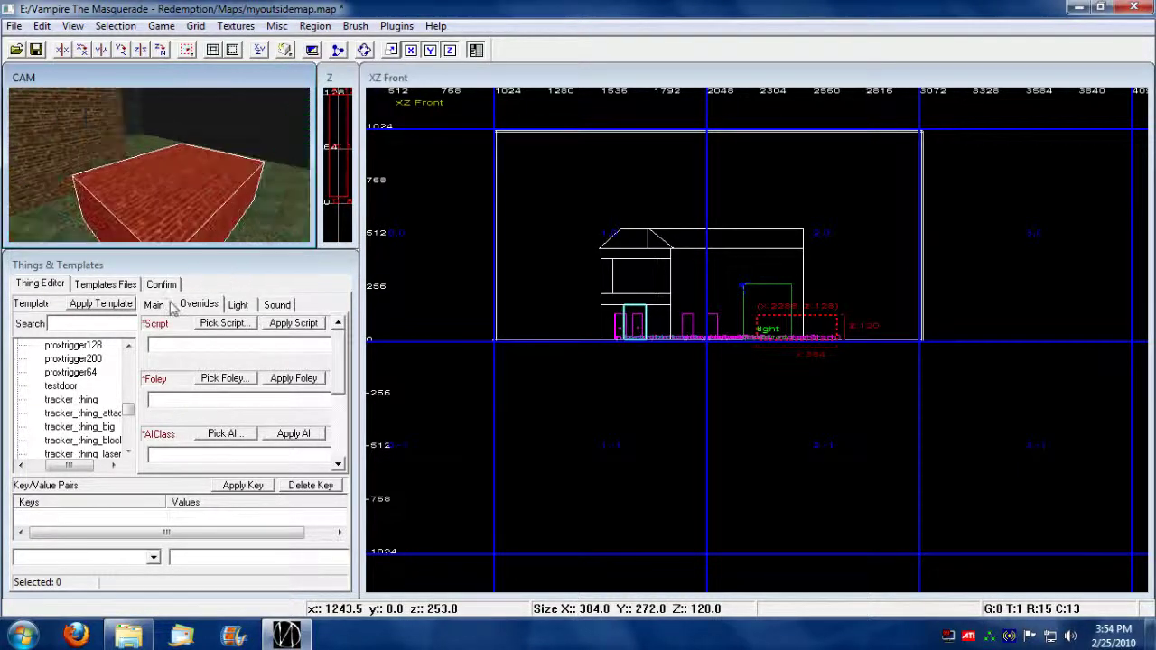
Step: Try the floor15_1_p and floor17_1_p textures on the new box brush
key(t)
drag(350, 327, 353, 336)
click(209, 333)
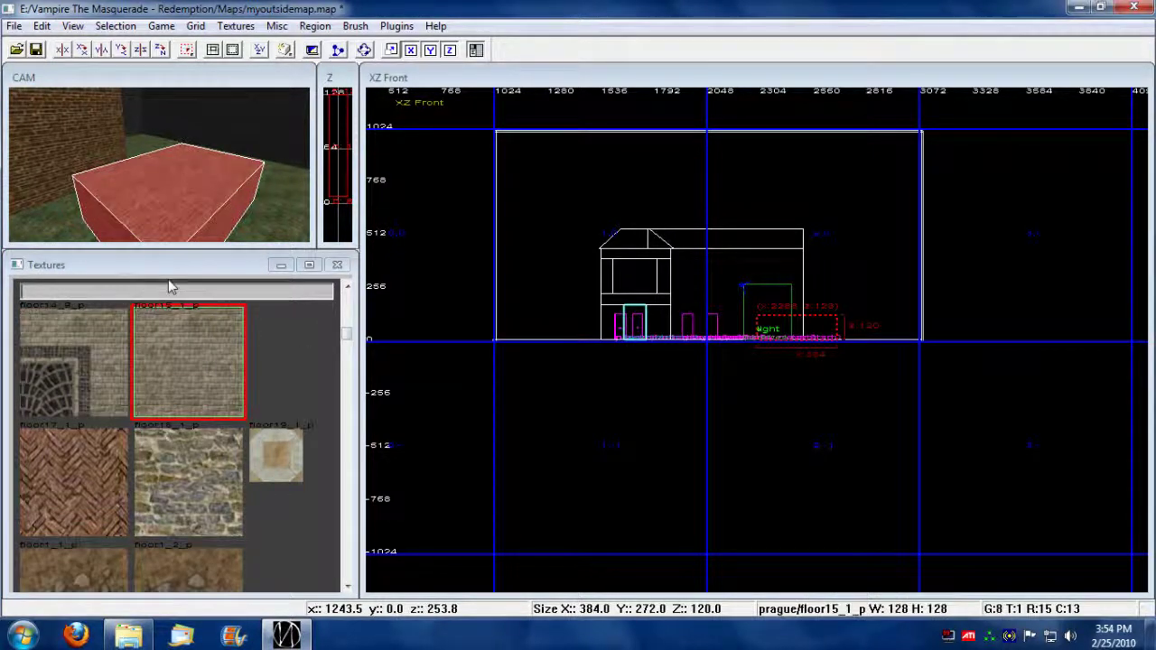
right_drag(162, 222, 171, 216)
click(76, 489)
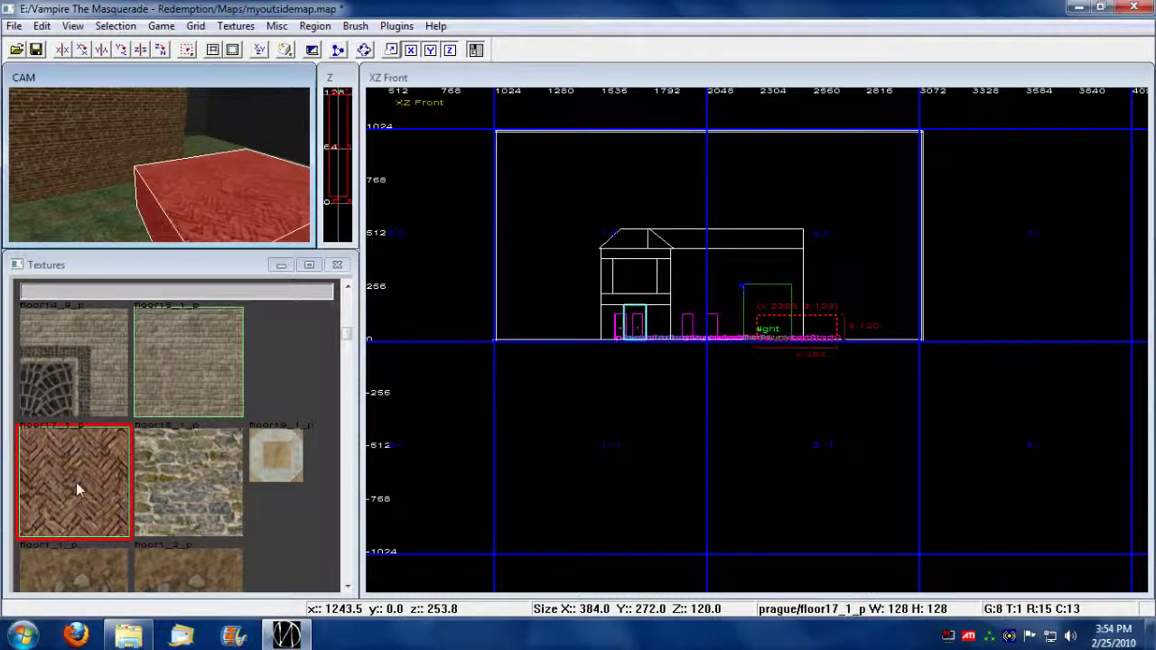
Step: Apply the building wall's brick texture to the box brush and raise the brush to about 240 units high
middle_click(94, 138)
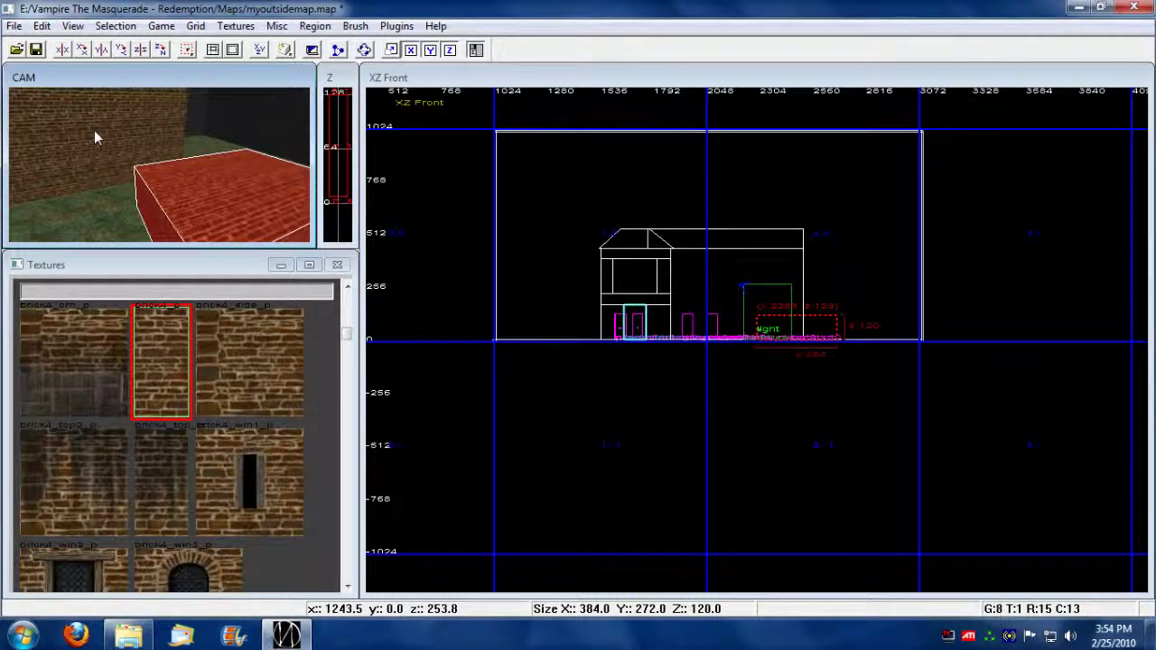
right_drag(95, 132, 241, 110)
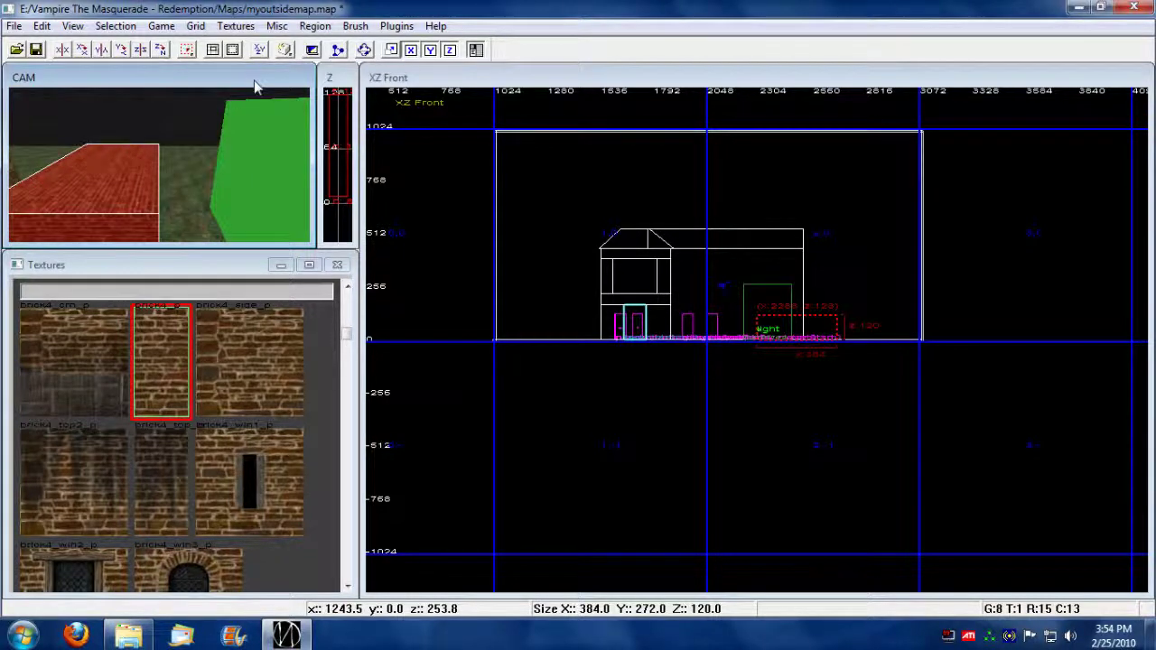
click(260, 51)
scroll(858, 336, up, 5)
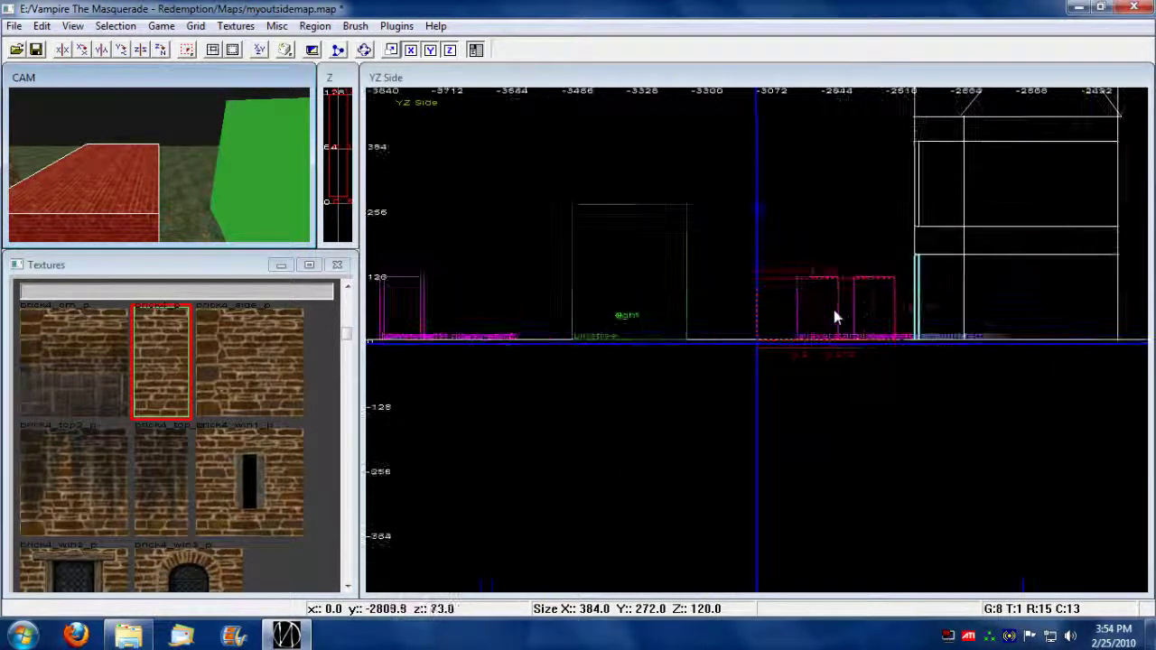
drag(808, 264, 808, 194)
Step: Hollow the brick box brush into a thin-walled shell
key(Down)
key(Down)
key(Down)
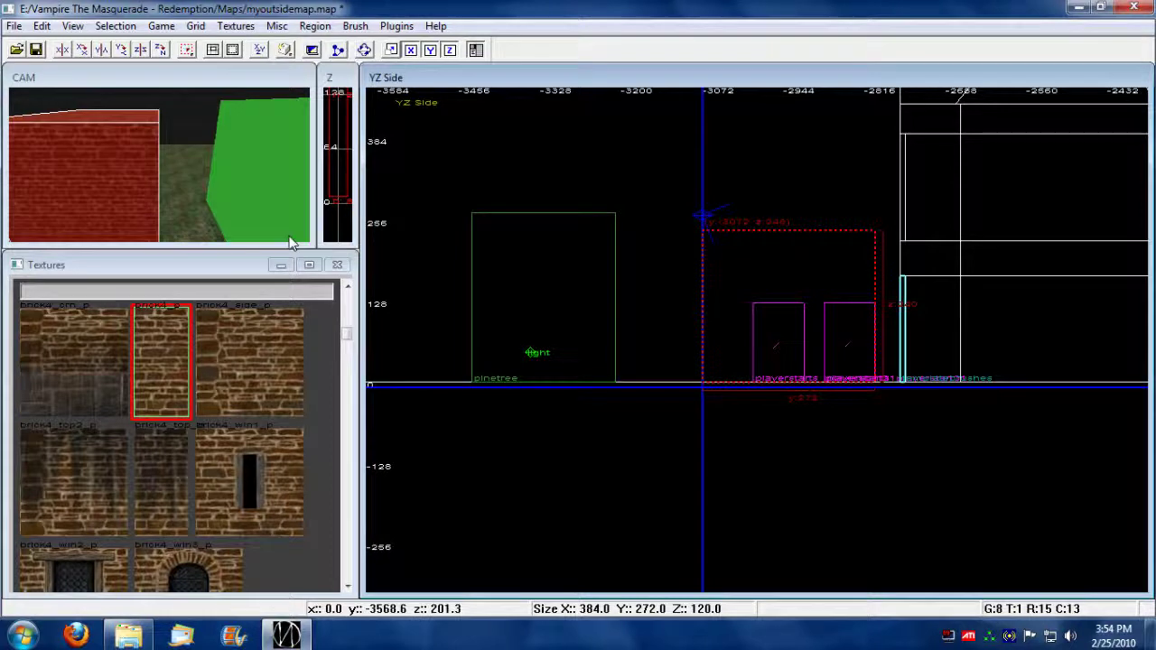
key(Left)
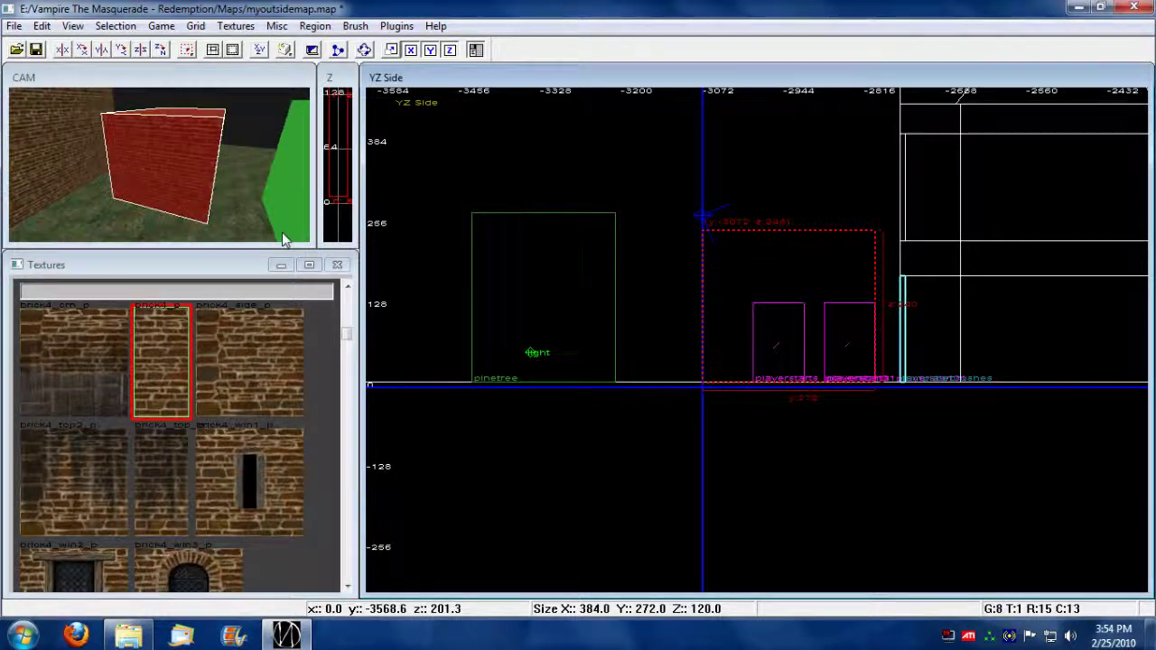
click(234, 51)
click(178, 190)
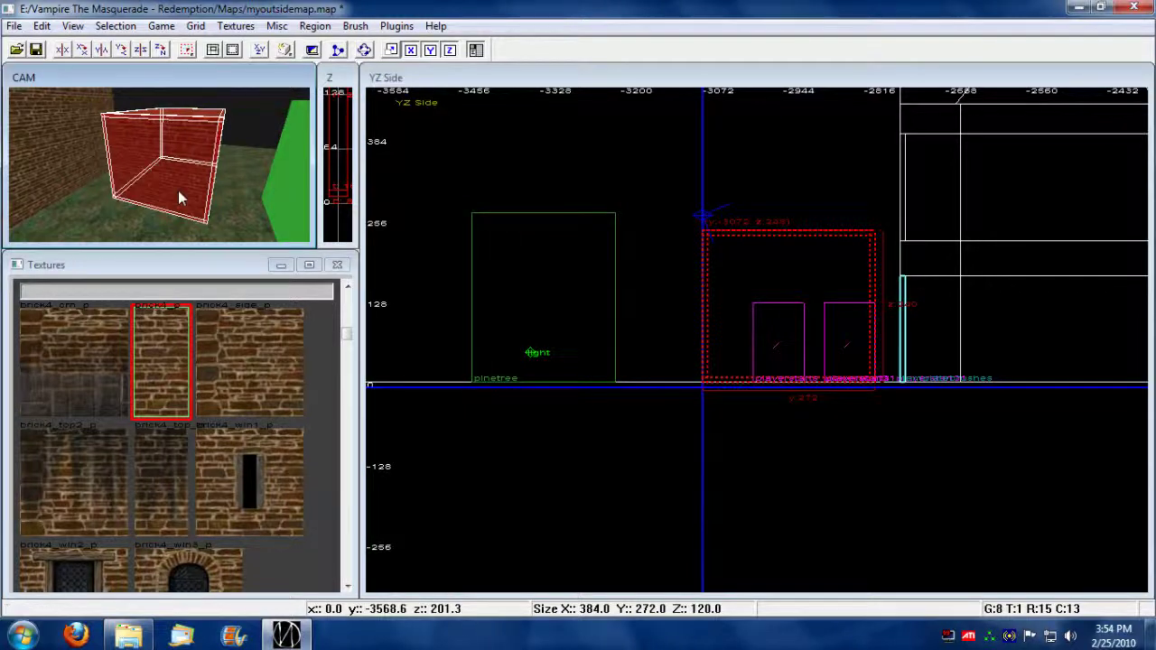
Step: Delete the end wall facing the player starts and the floor brush from the hollow brick shell
key(Escape)
key(Up)
key(Up)
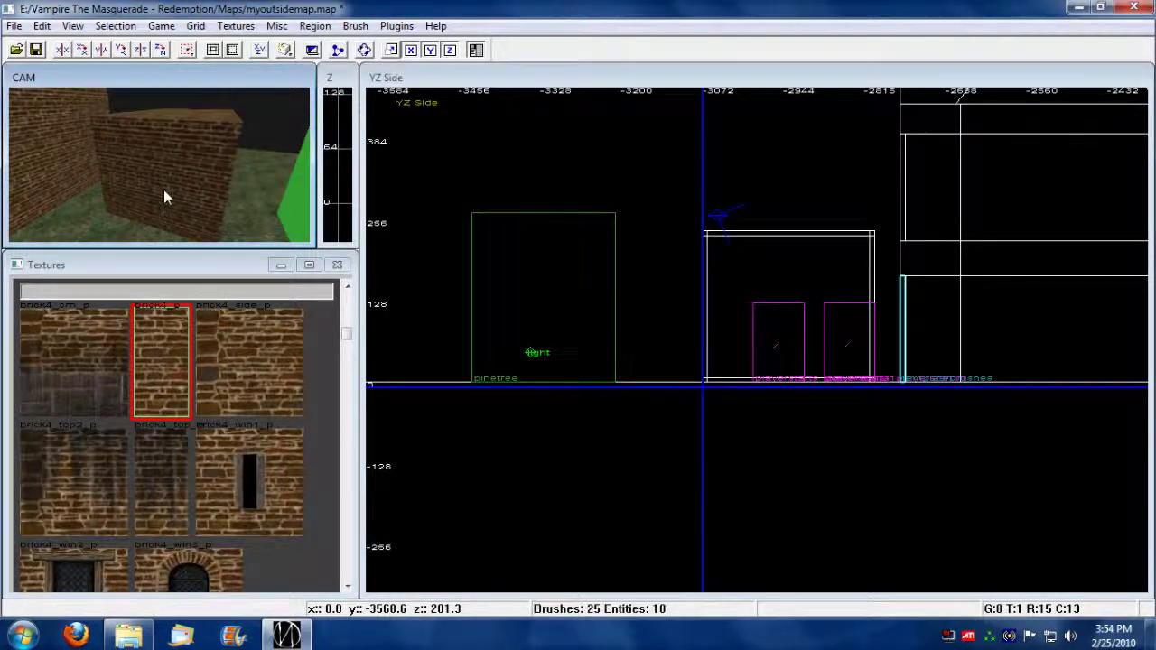
shift+click(168, 177)
key(Delete)
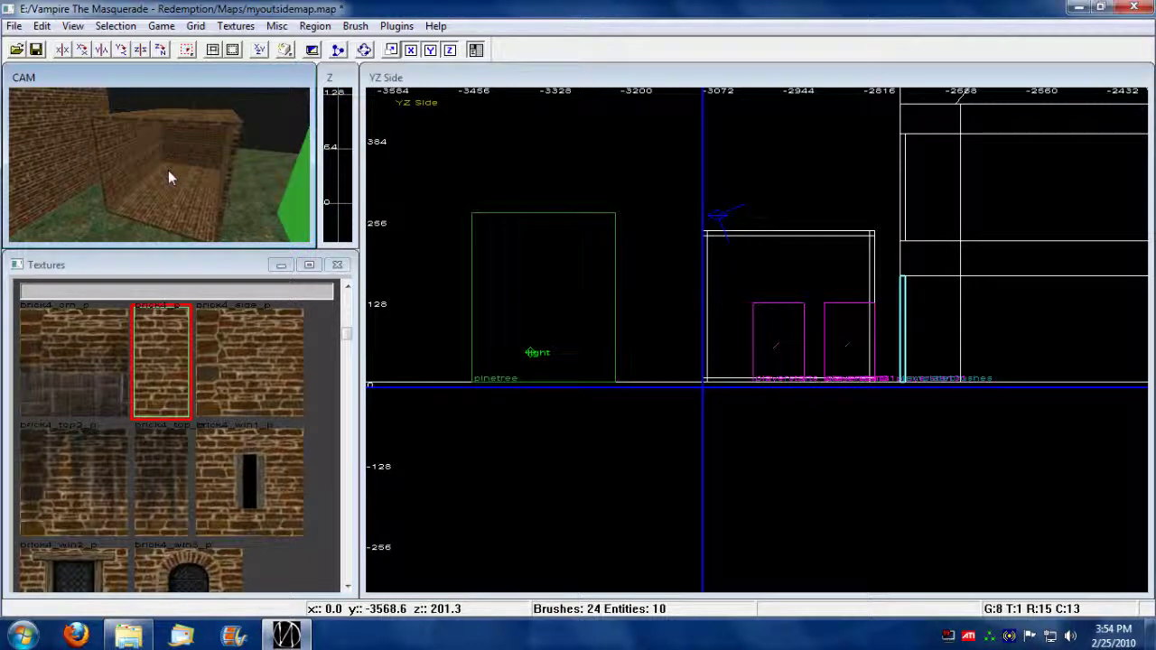
shift+click(176, 204)
key(Delete)
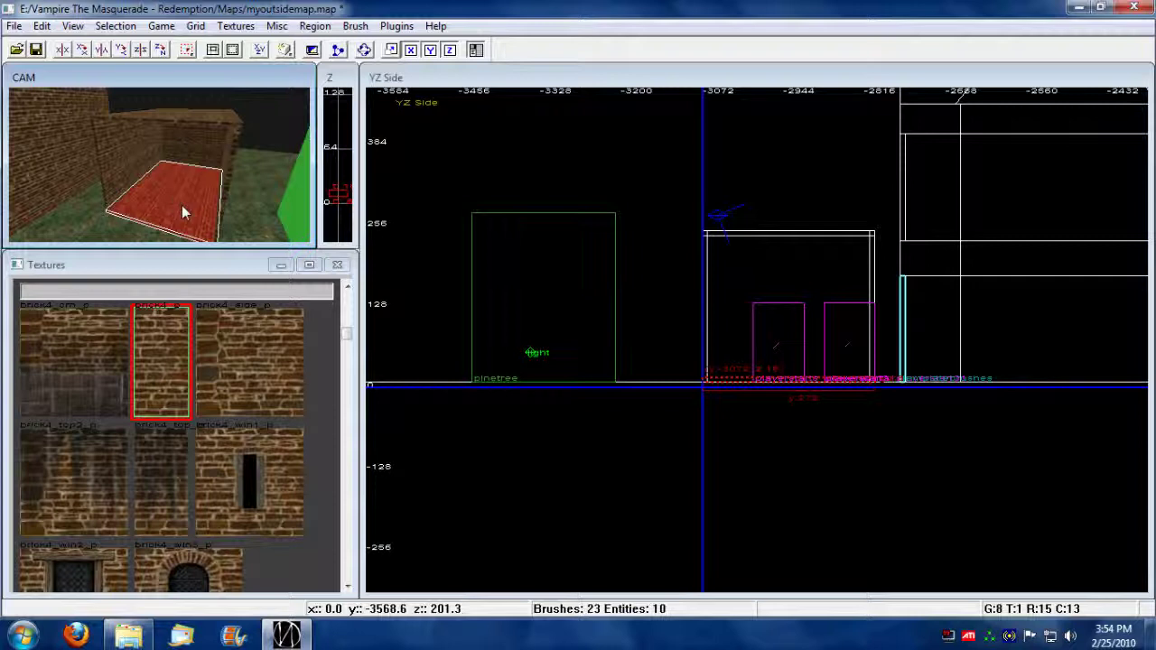
key(Escape)
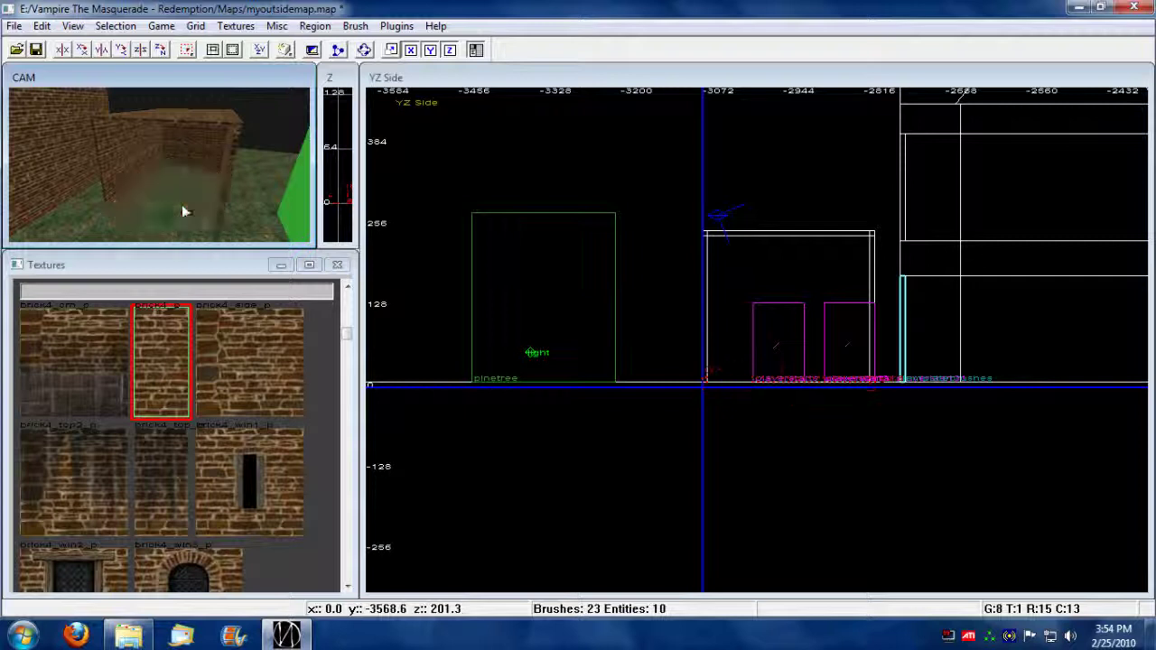
Step: Examine the open-ended brick shell and its surroundings from several camera positions, including close to ground level
key(Right)
key(Right)
key(Right)
key(Right)
key(Left)
key(Left)
key(Left)
key(Left)
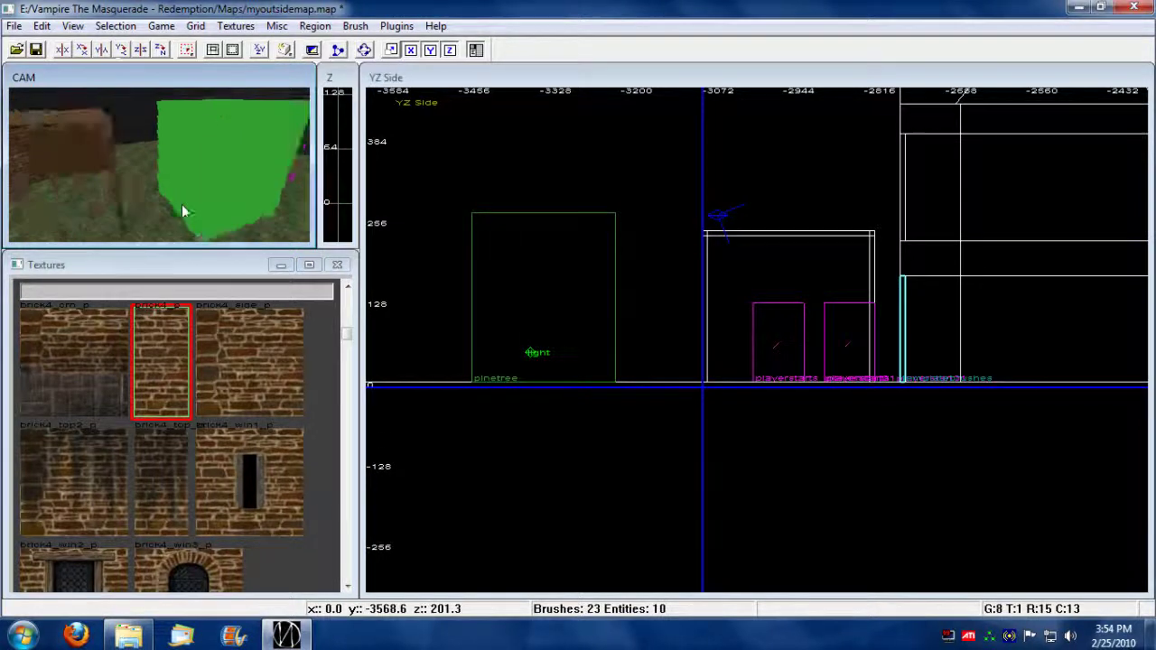
key(Right)
key(Right)
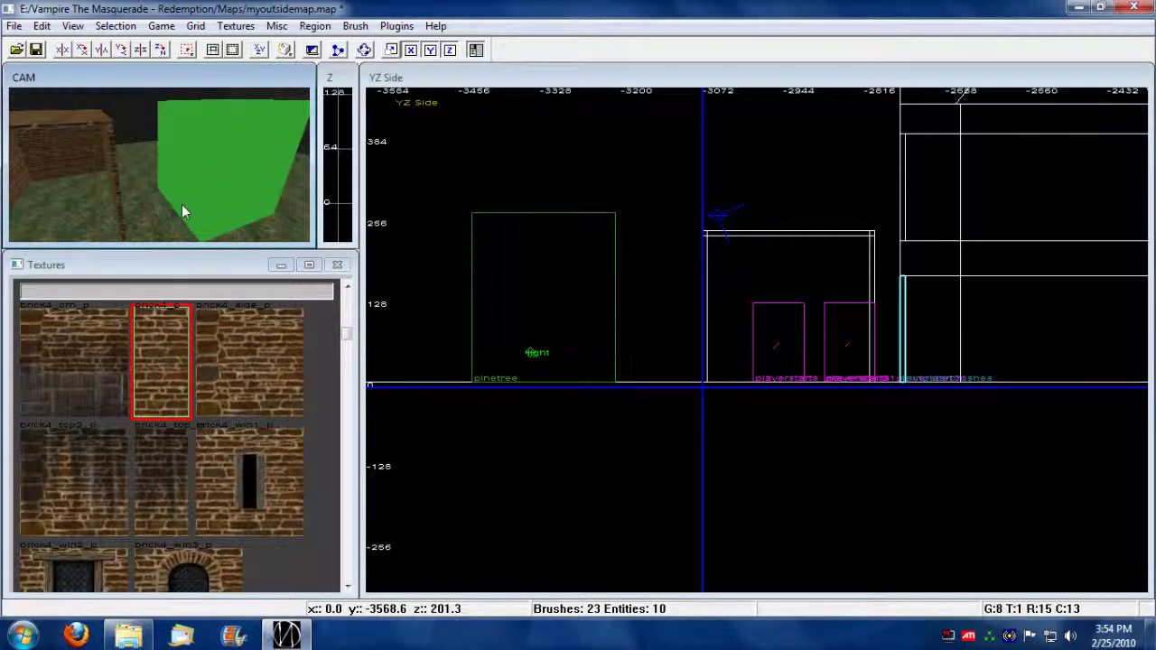
key(Left)
key(Left)
key(Left)
key(Left)
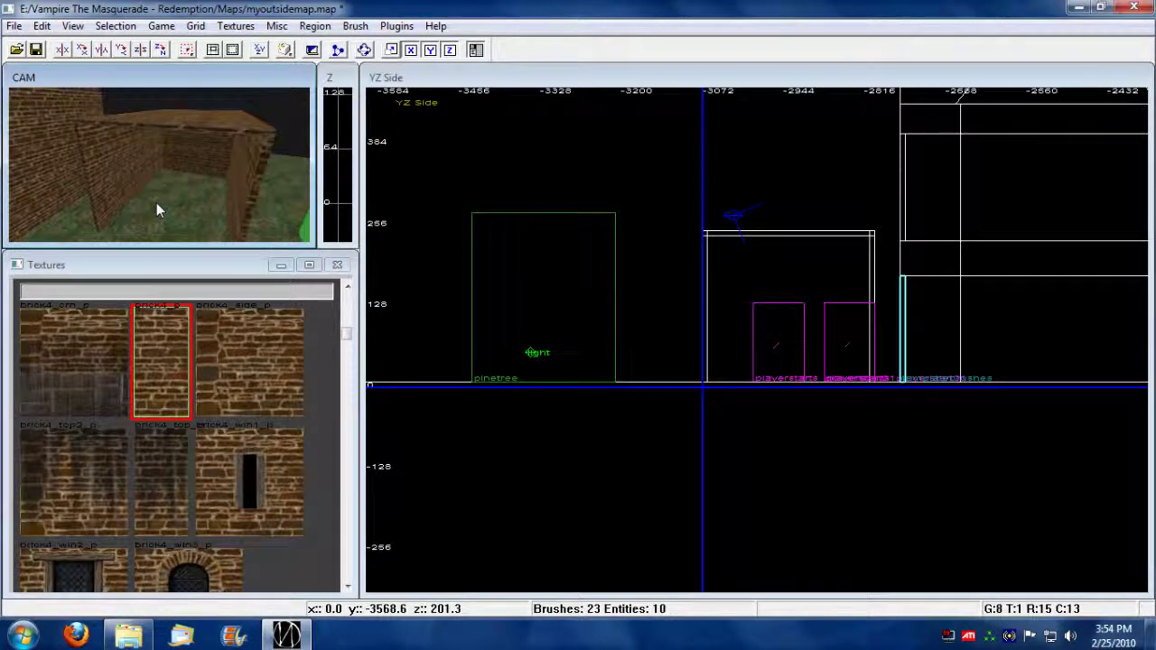
key(c)
key(c)
key(c)
key(c)
key(a)
key(Up)
key(Up)
key(Up)
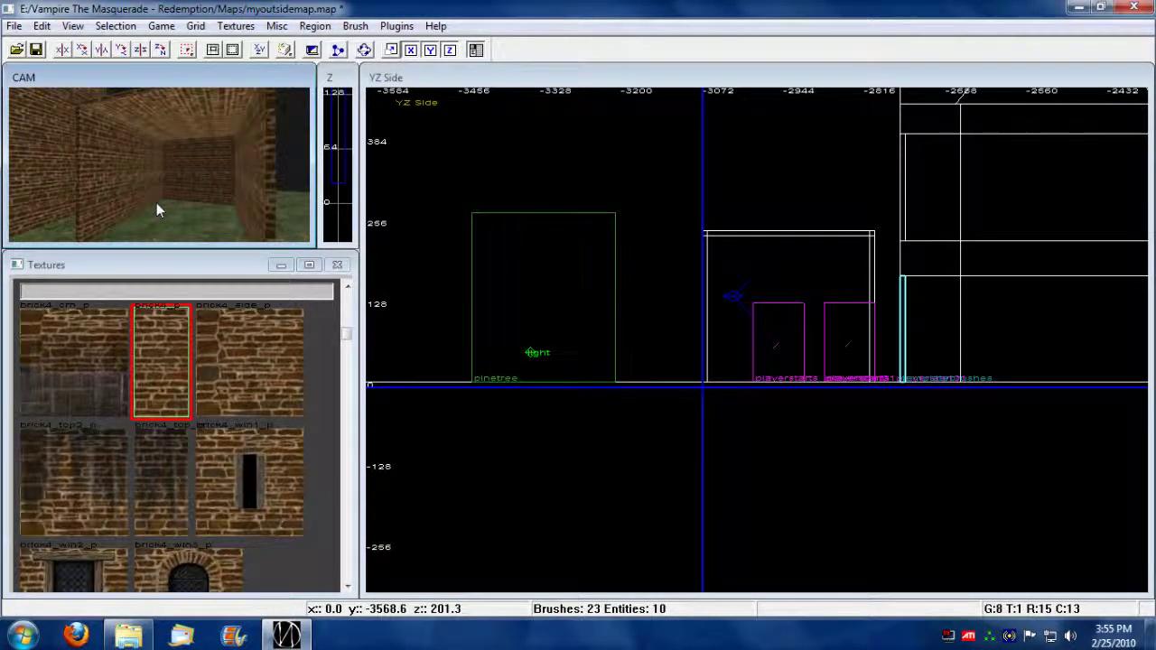
key(Down)
key(Down)
key(Down)
key(Down)
key(Down)
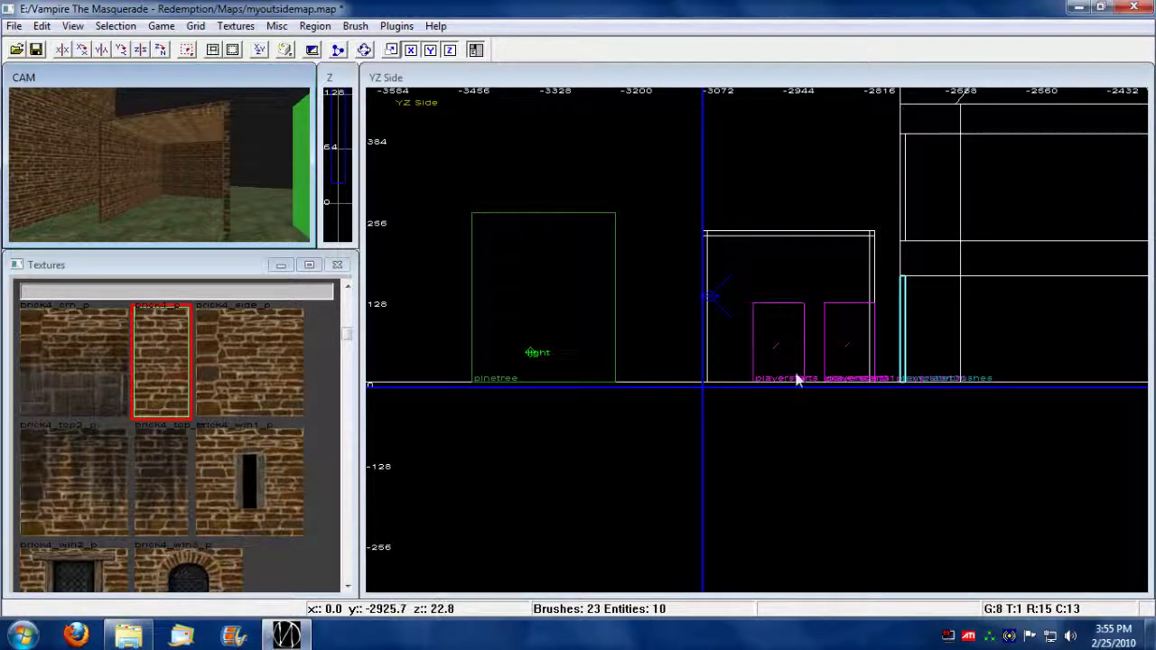
key(Left)
right_drag(229, 189, 231, 190)
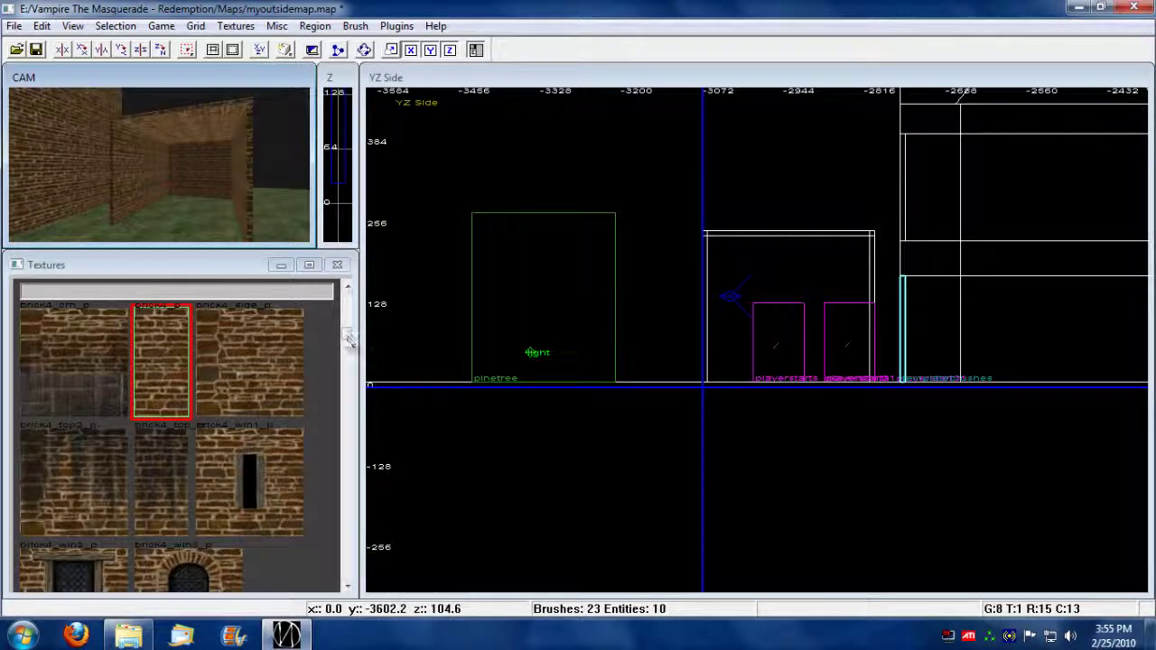
Step: Close the shell's open end with two side-by-side glwoodpanel3_p door brushes, each 8 units thick, 128 wide and 240 high
drag(350, 337, 348, 359)
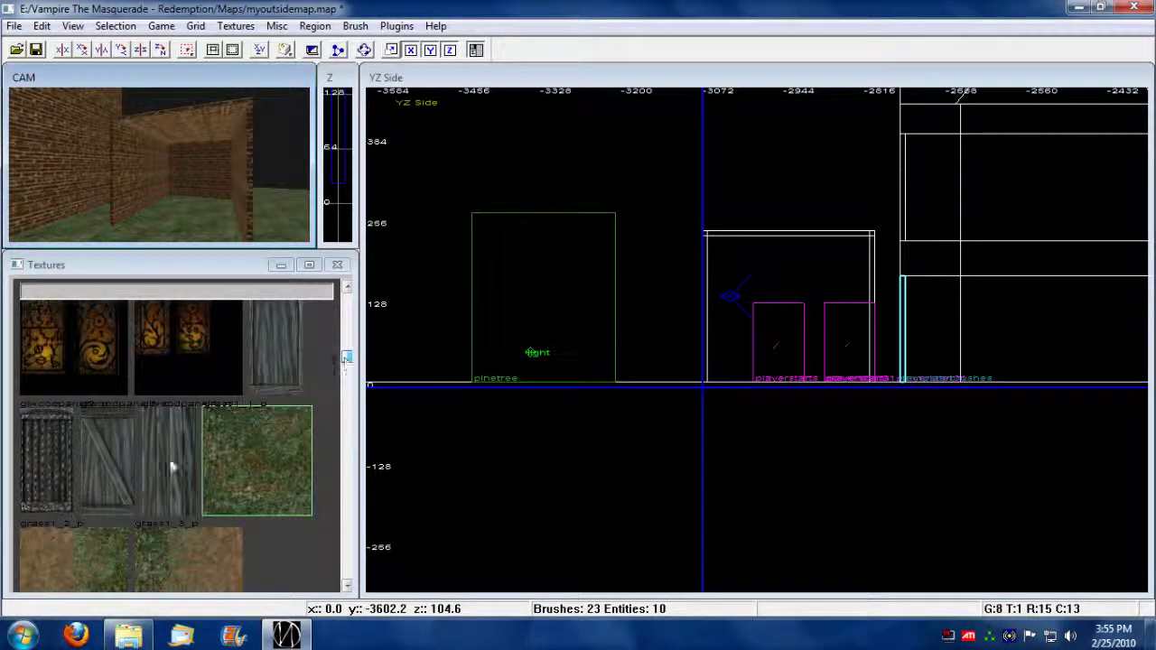
click(105, 456)
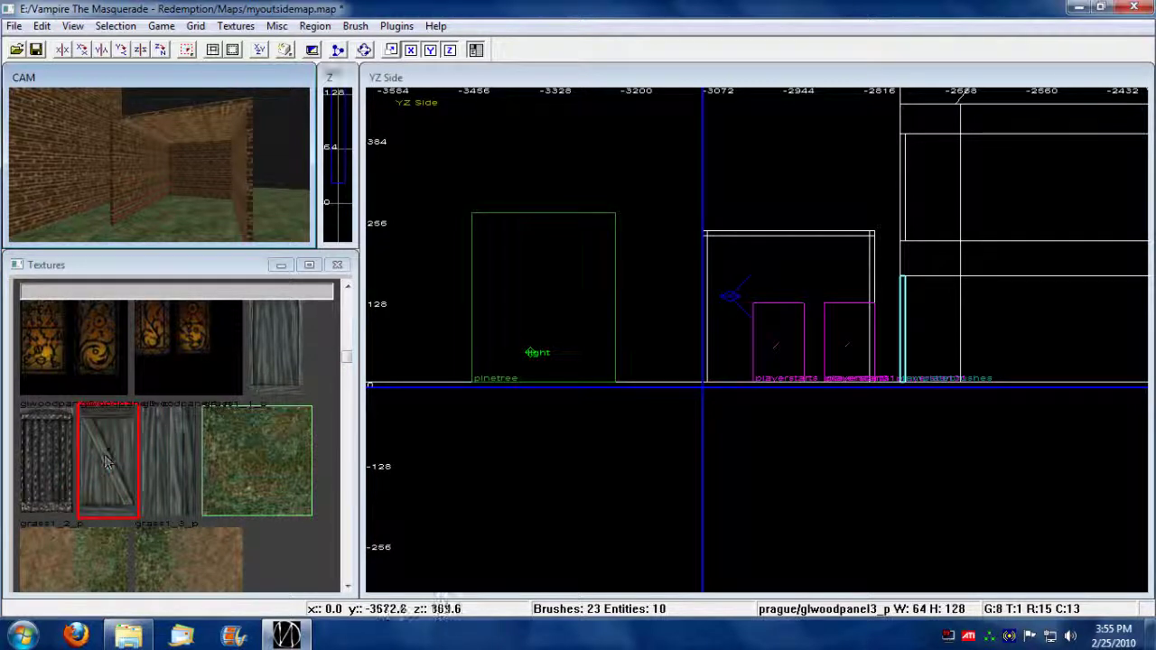
click(259, 50)
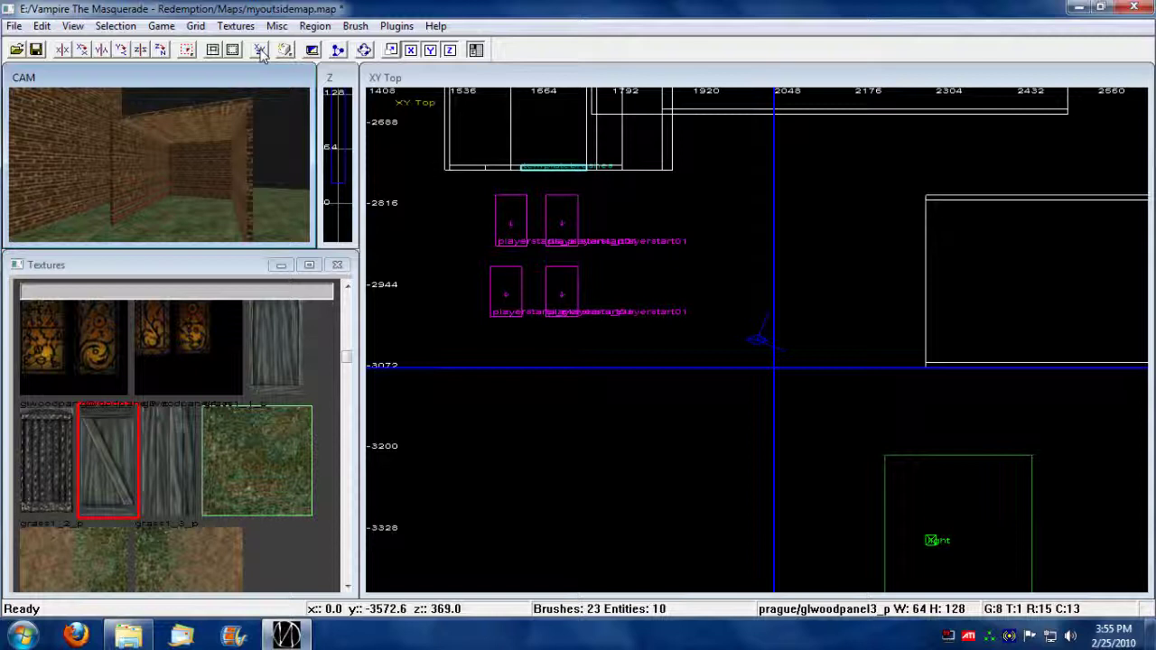
mouse_move(927, 203)
mouse_down()
mouse_move(936, 361)
mouse_move(936, 270)
mouse_up()
drag(927, 226, 935, 264)
mouse_move(983, 256)
right_down()
mouse_move(923, 270)
mouse_move(813, 372)
right_up()
scroll(811, 366, up, 2)
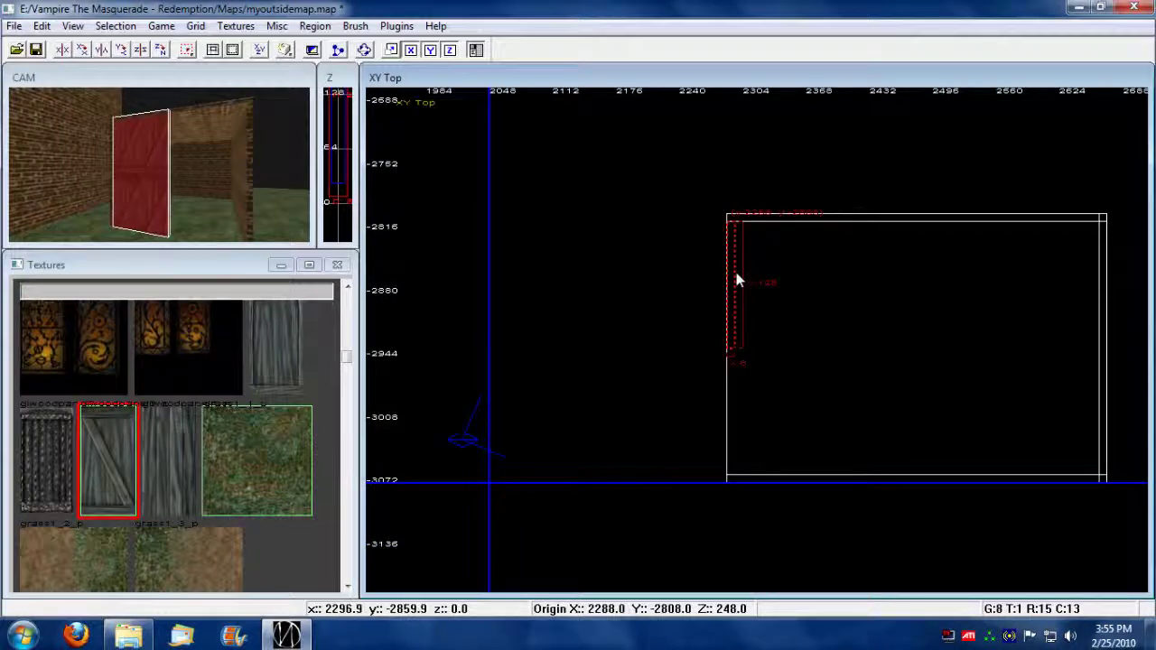
mouse_move(738, 283)
mouse_down()
mouse_move(738, 274)
mouse_move(735, 407)
mouse_up()
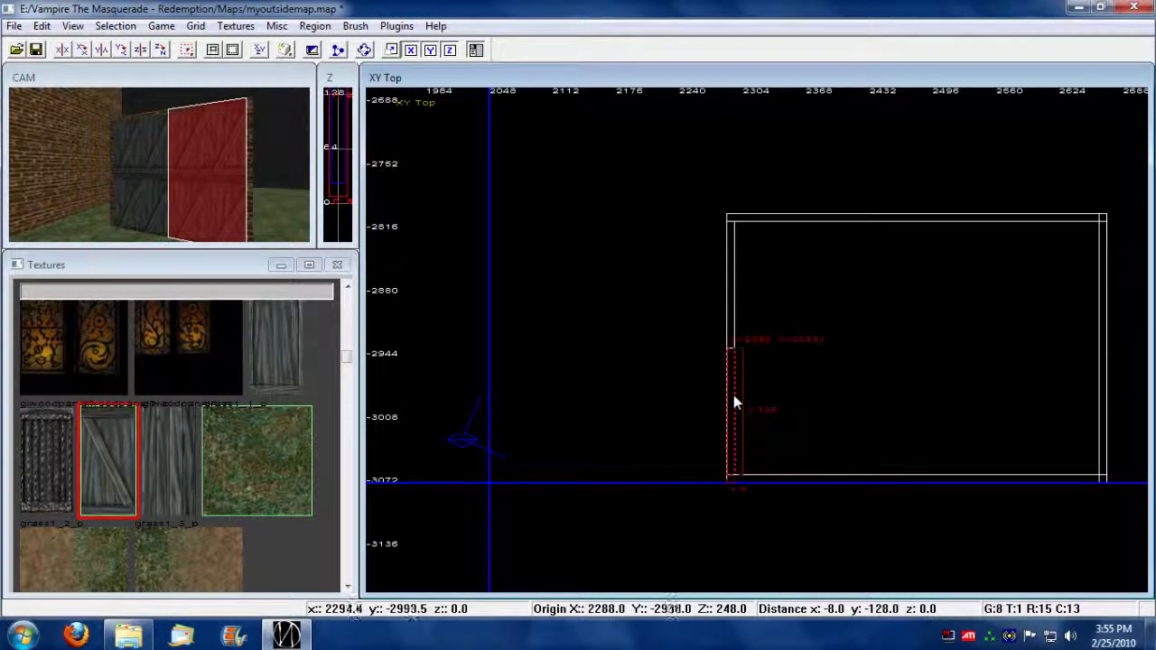
key(Escape)
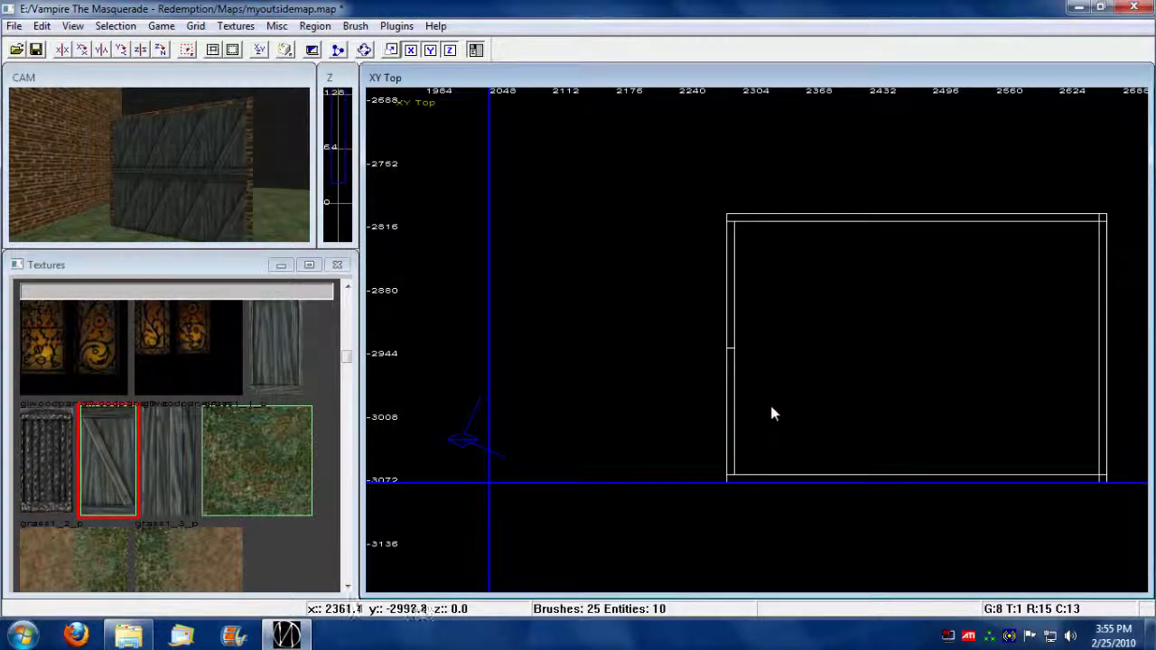
Step: Set the texture on the door panel nearer the building wing to horizontal stretch 1.40, vertical stretch 2.00 and vertical shift -8
key(Left)
key(Up)
key(Up)
key(Up)
key(Up)
key(Right)
key(Right)
key(Down)
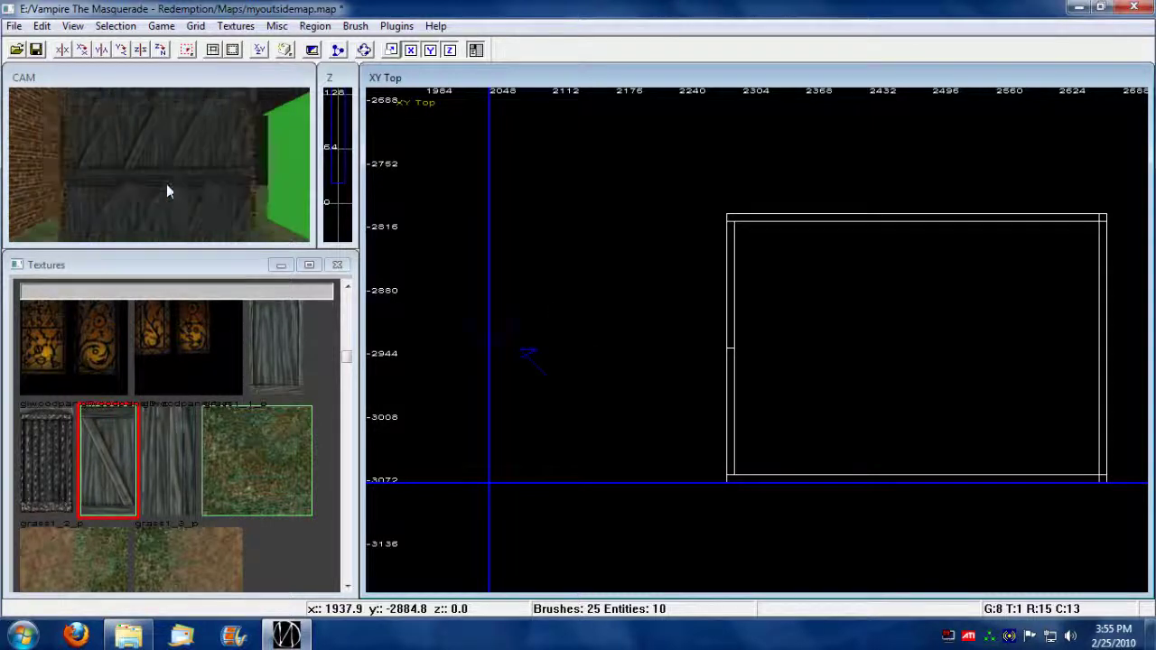
key(Down)
key(Down)
key(Down)
shift+click(128, 168)
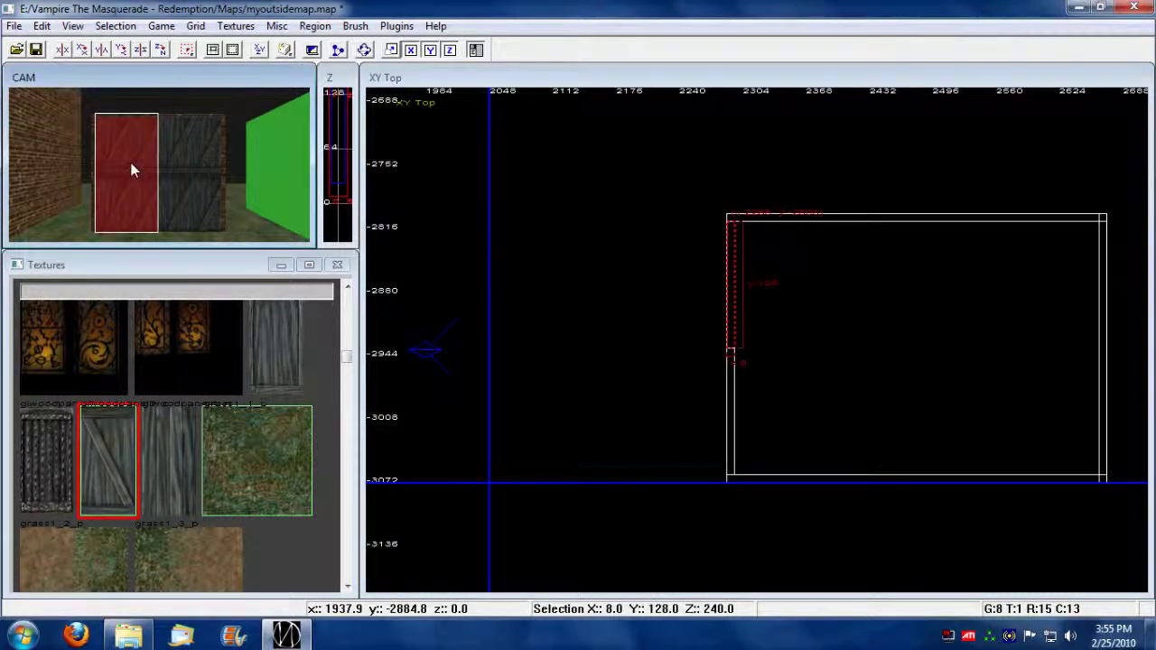
key(s)
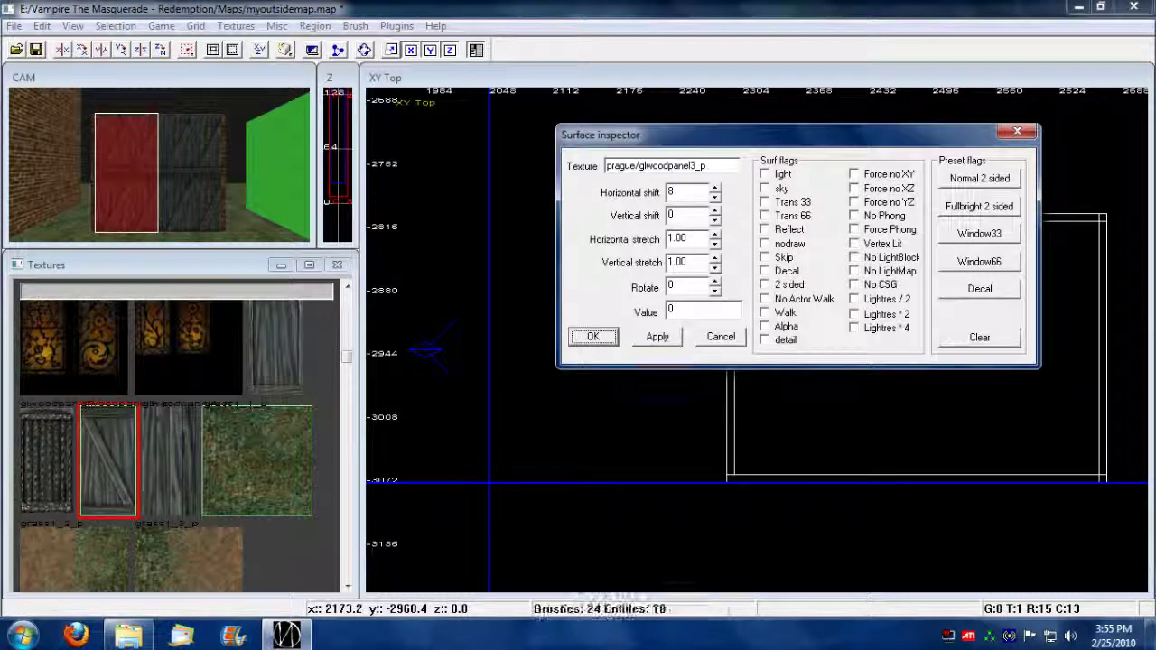
click(714, 234)
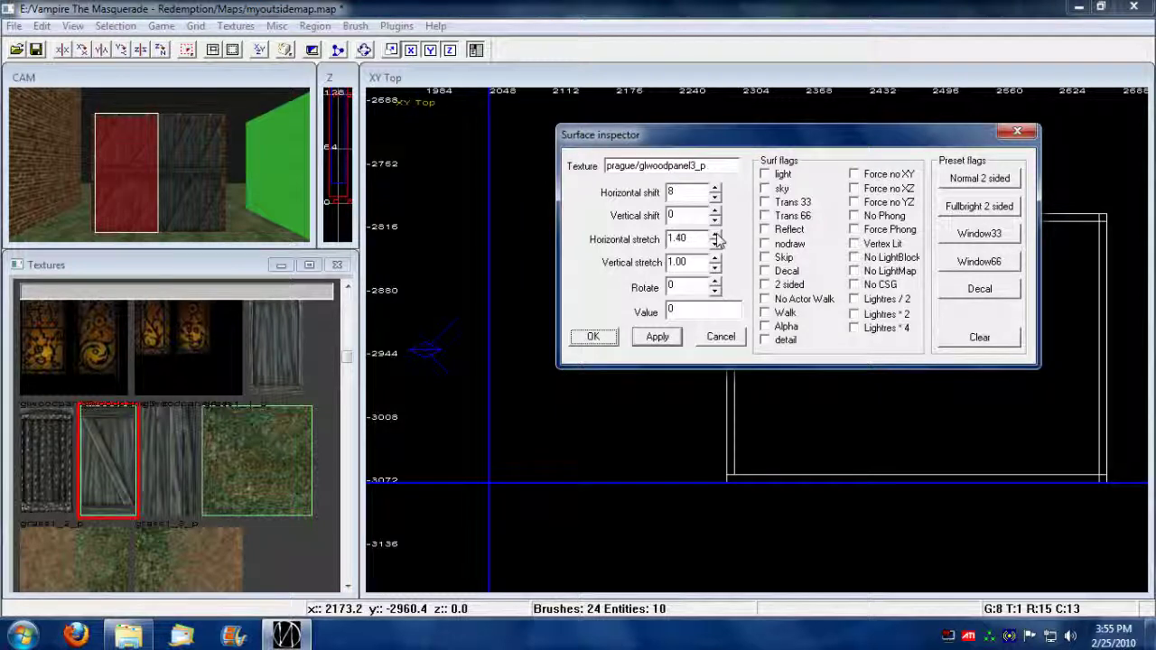
click(714, 212)
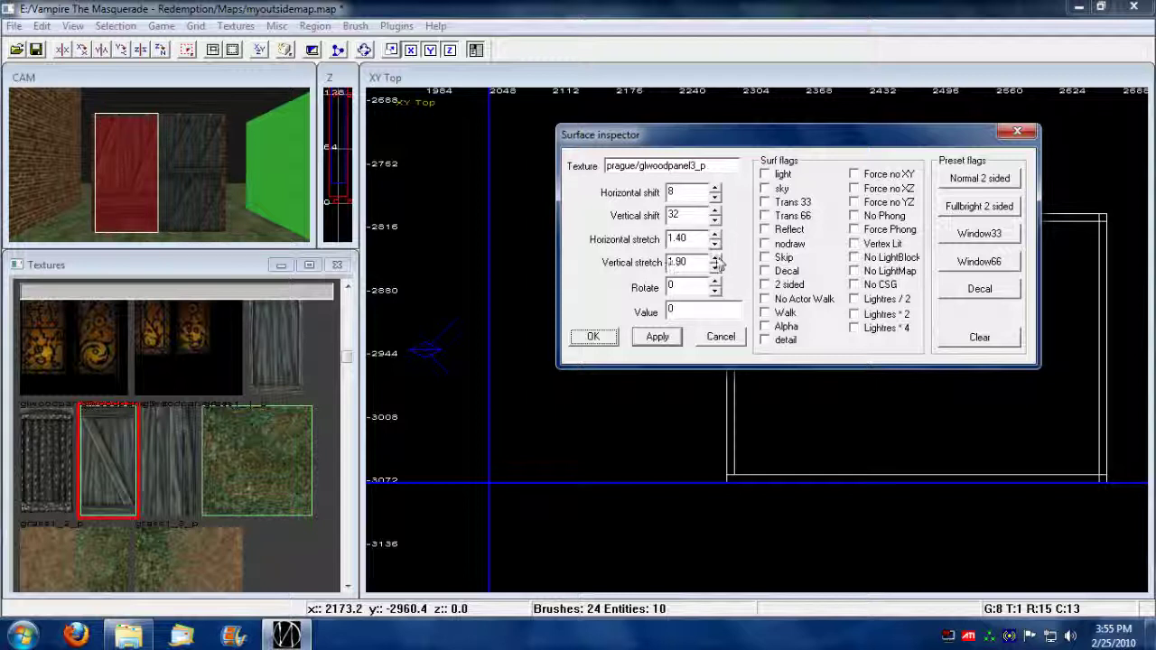
click(716, 222)
click(717, 222)
click(716, 223)
click(716, 222)
click(716, 222)
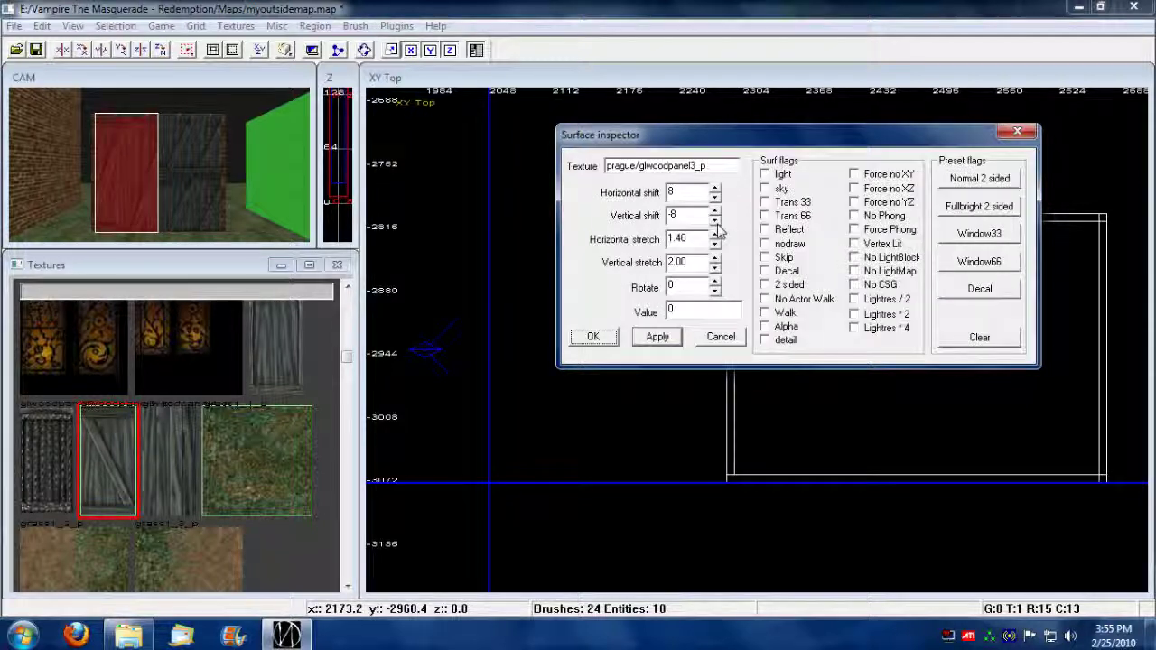
click(664, 344)
click(592, 338)
click(103, 168)
key(Escape)
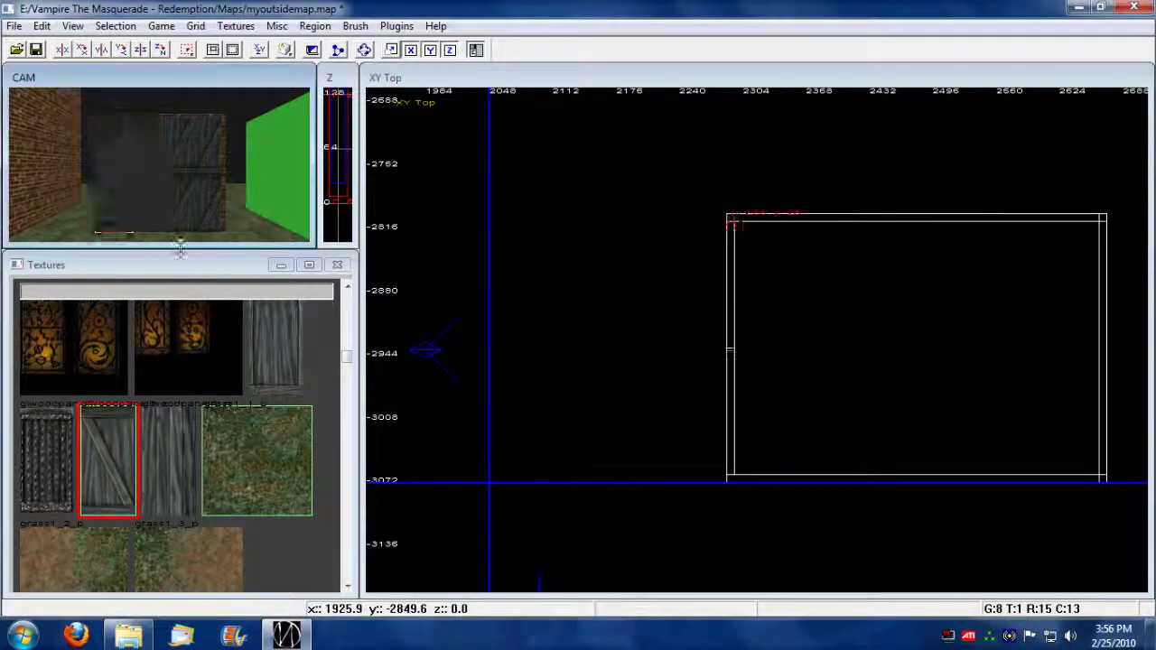
Step: Delete the door panel nearer the pine tree and replace it with a copy of the retextured panel
shift+click(185, 174)
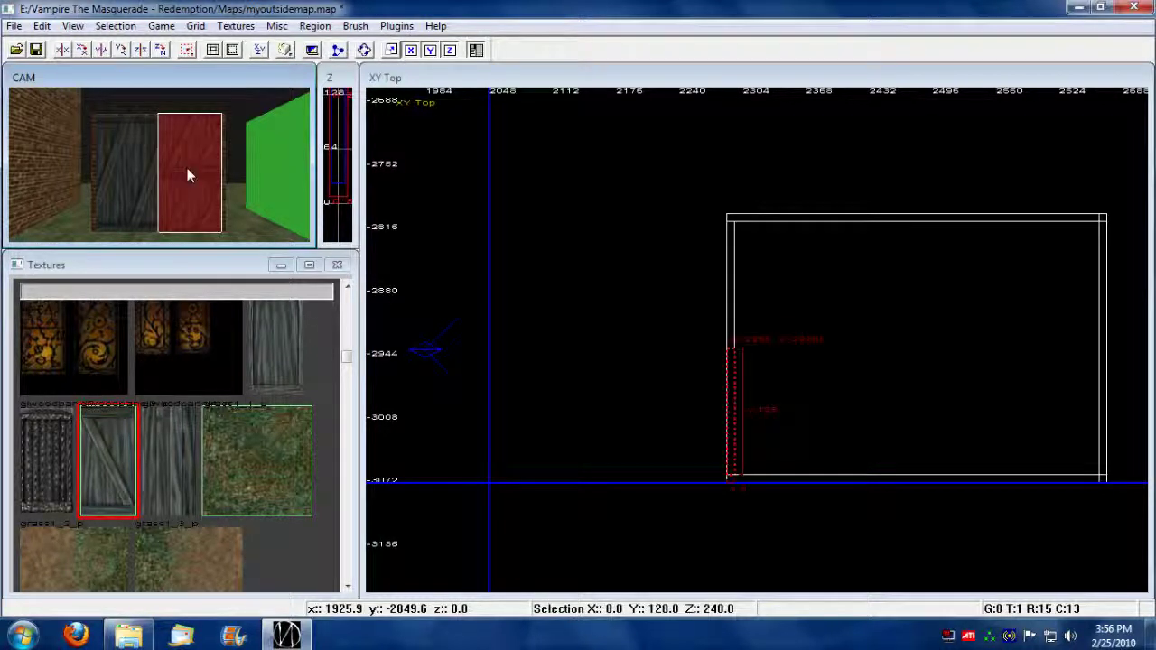
key(BackSpace)
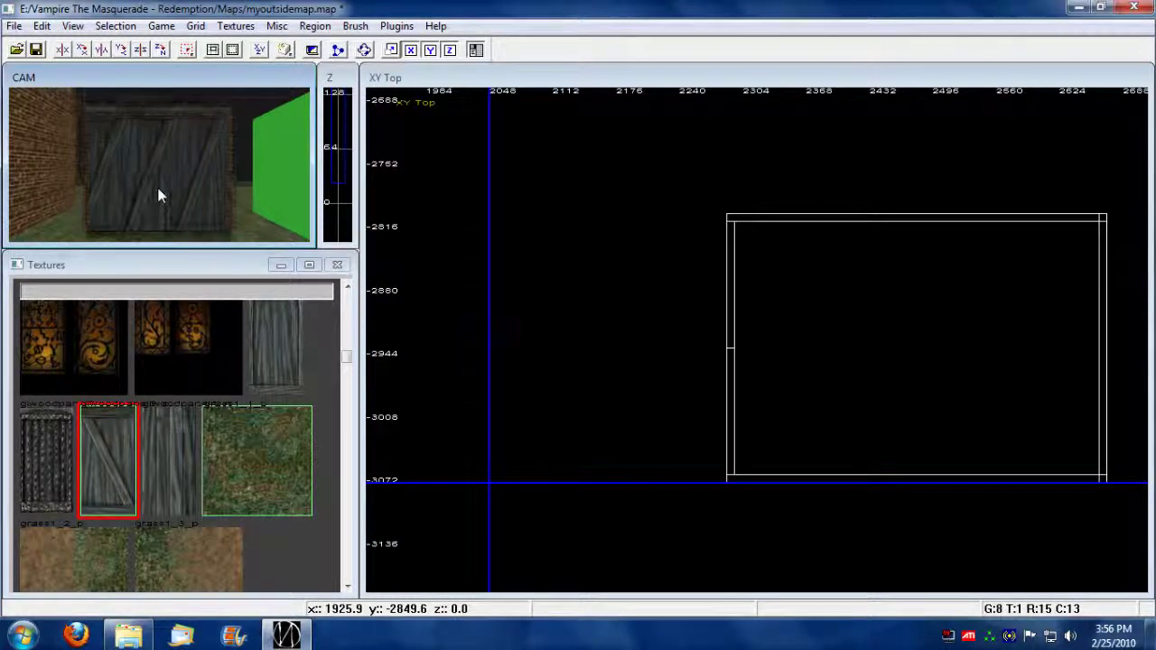
Step: Examine the pair of wooden door panels on the brick shell from several distances and angles
key(Up)
key(Up)
key(Up)
key(Up)
key(Left)
key(Down)
key(Down)
key(Down)
key(Down)
key(Down)
key(Down)
key(Down)
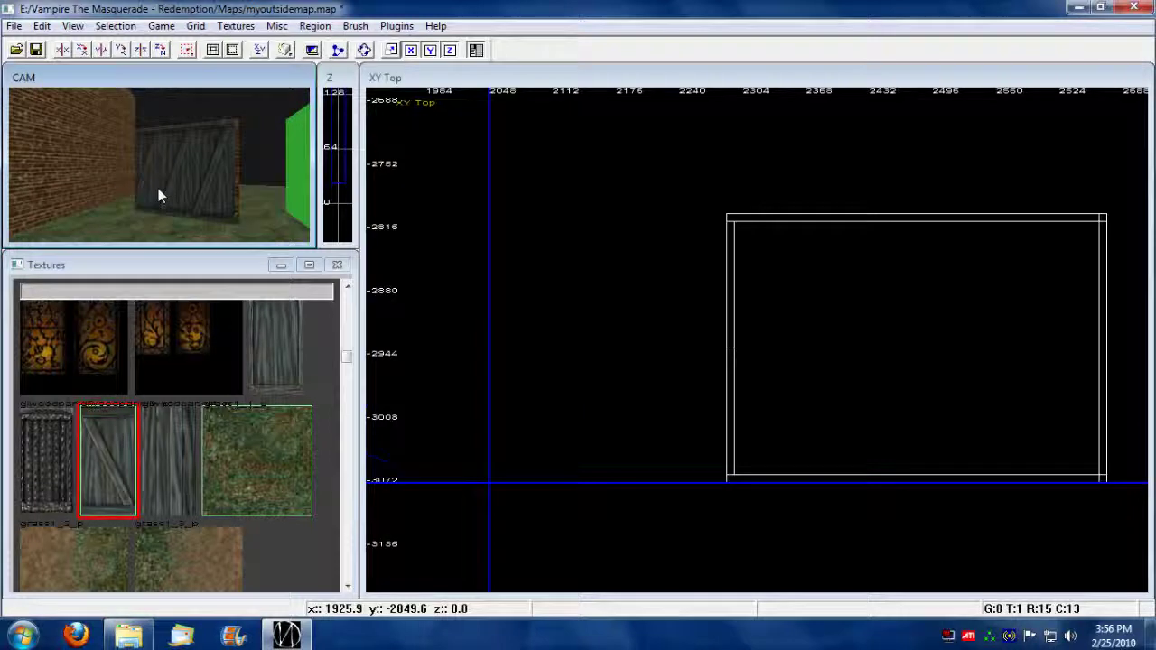
key(Right)
key(Up)
key(Up)
key(Up)
key(Left)
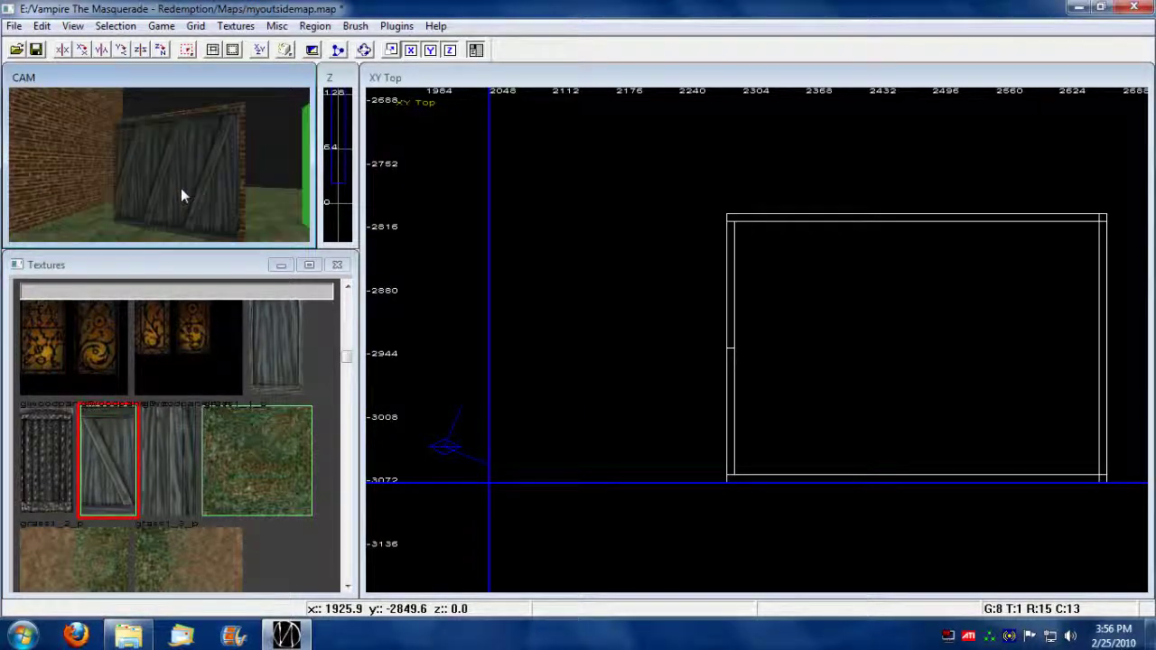
key(Up)
key(Right)
key(Up)
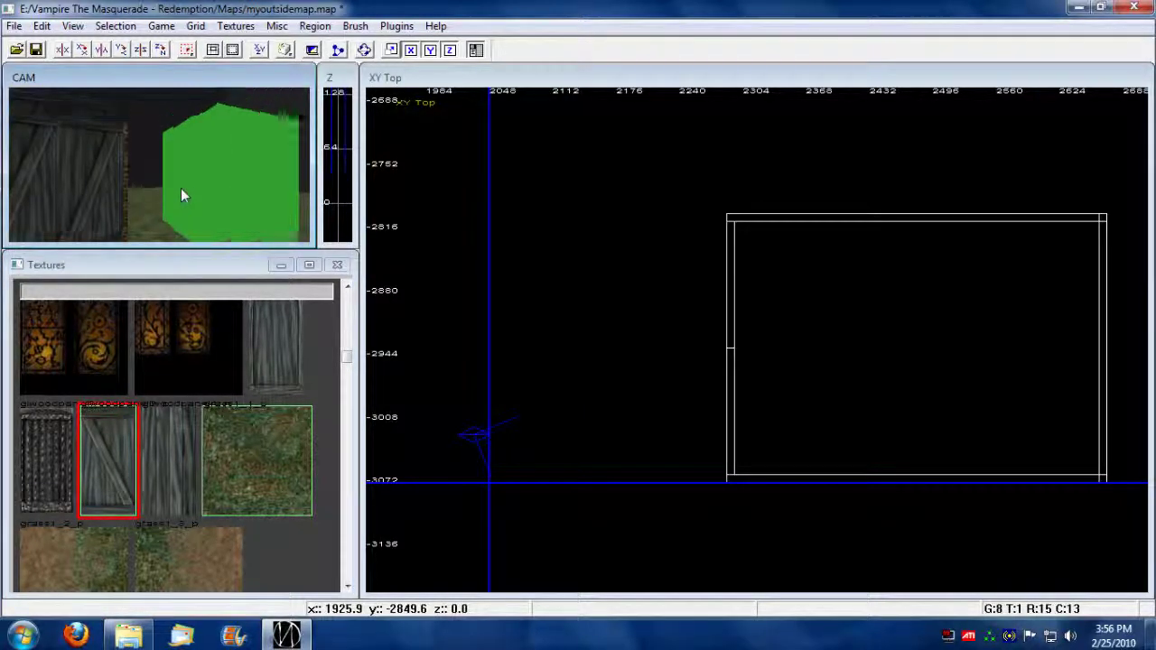